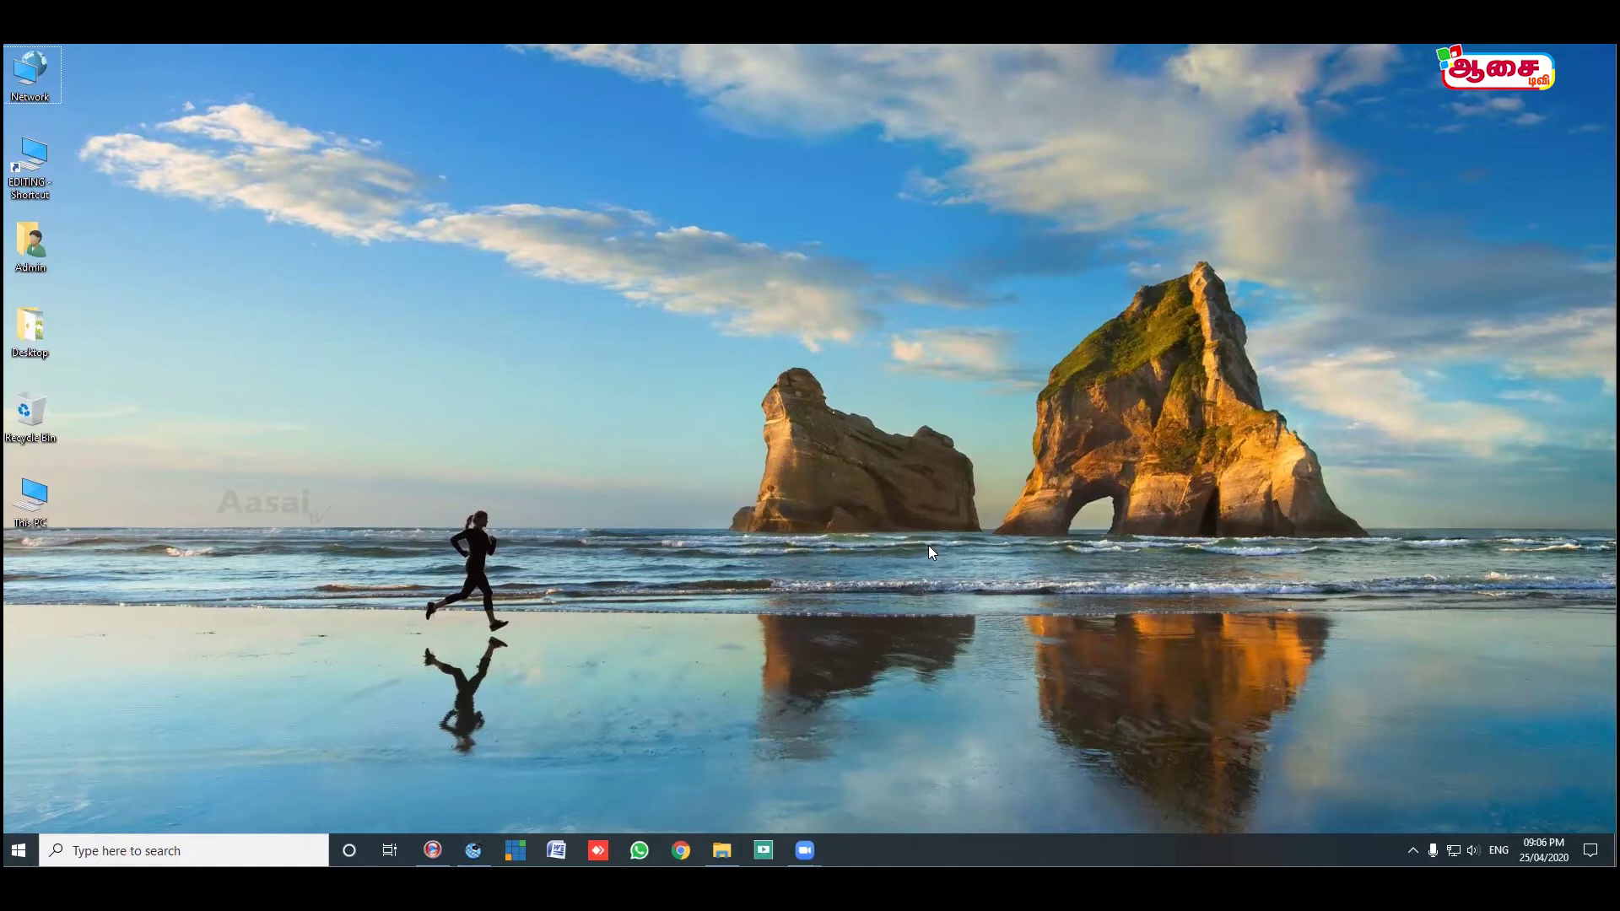
Launch Photoshop.exe from the Downloads > Adobe Photoshop CC 2019 folder in File Explorer.
left_click(727, 848)
double_click(694, 287)
scroll(724, 580, "down", 15)
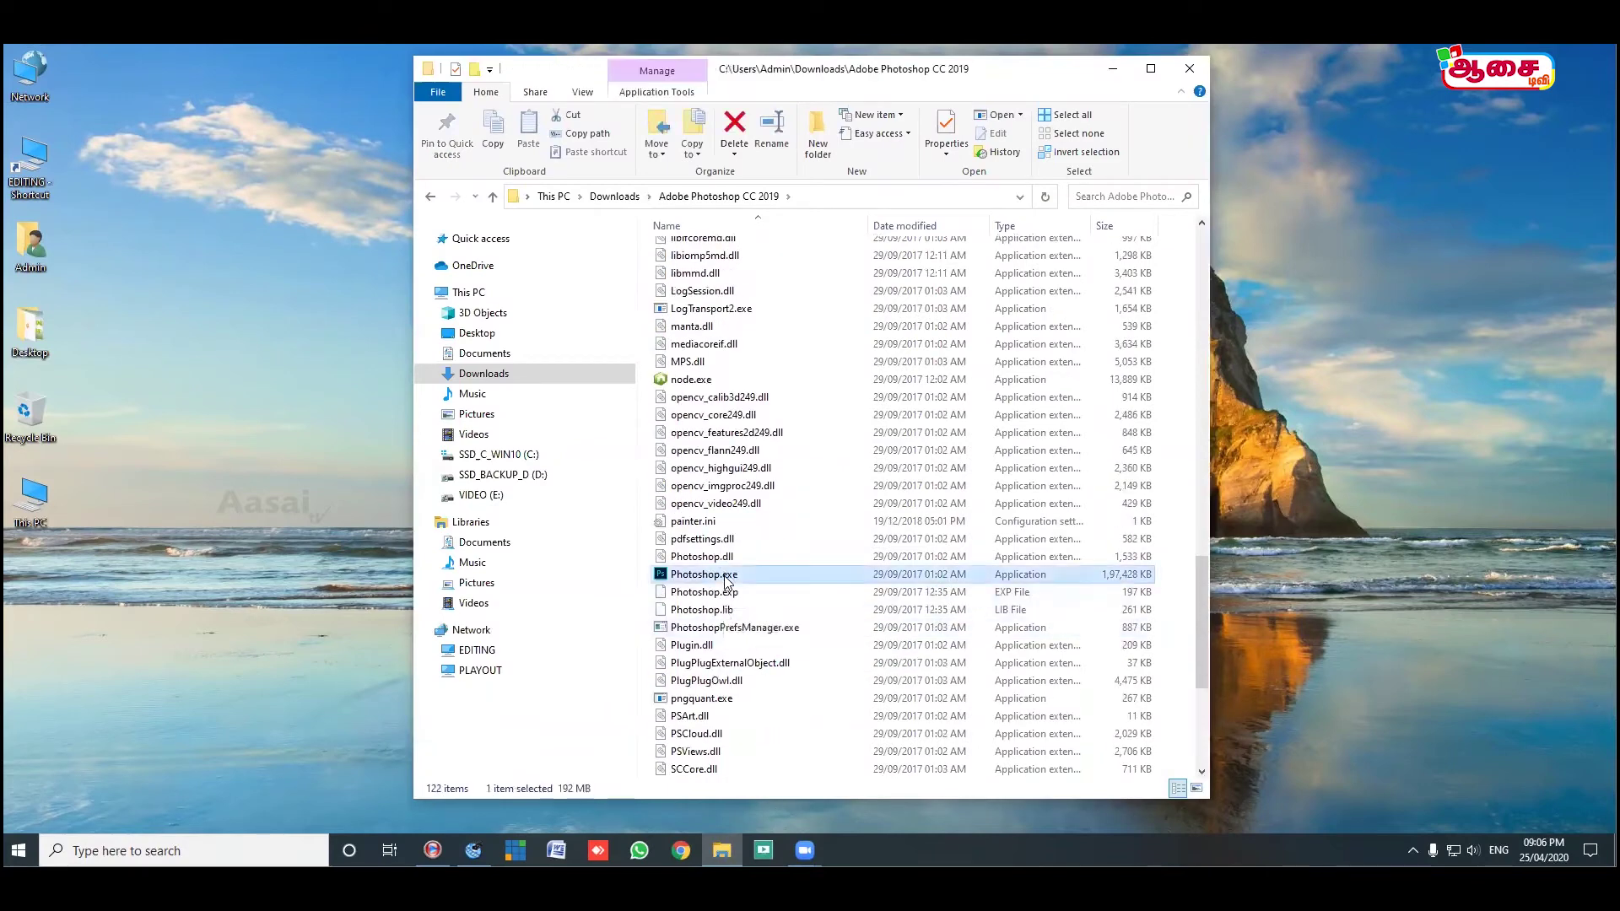
double_click(724, 575)
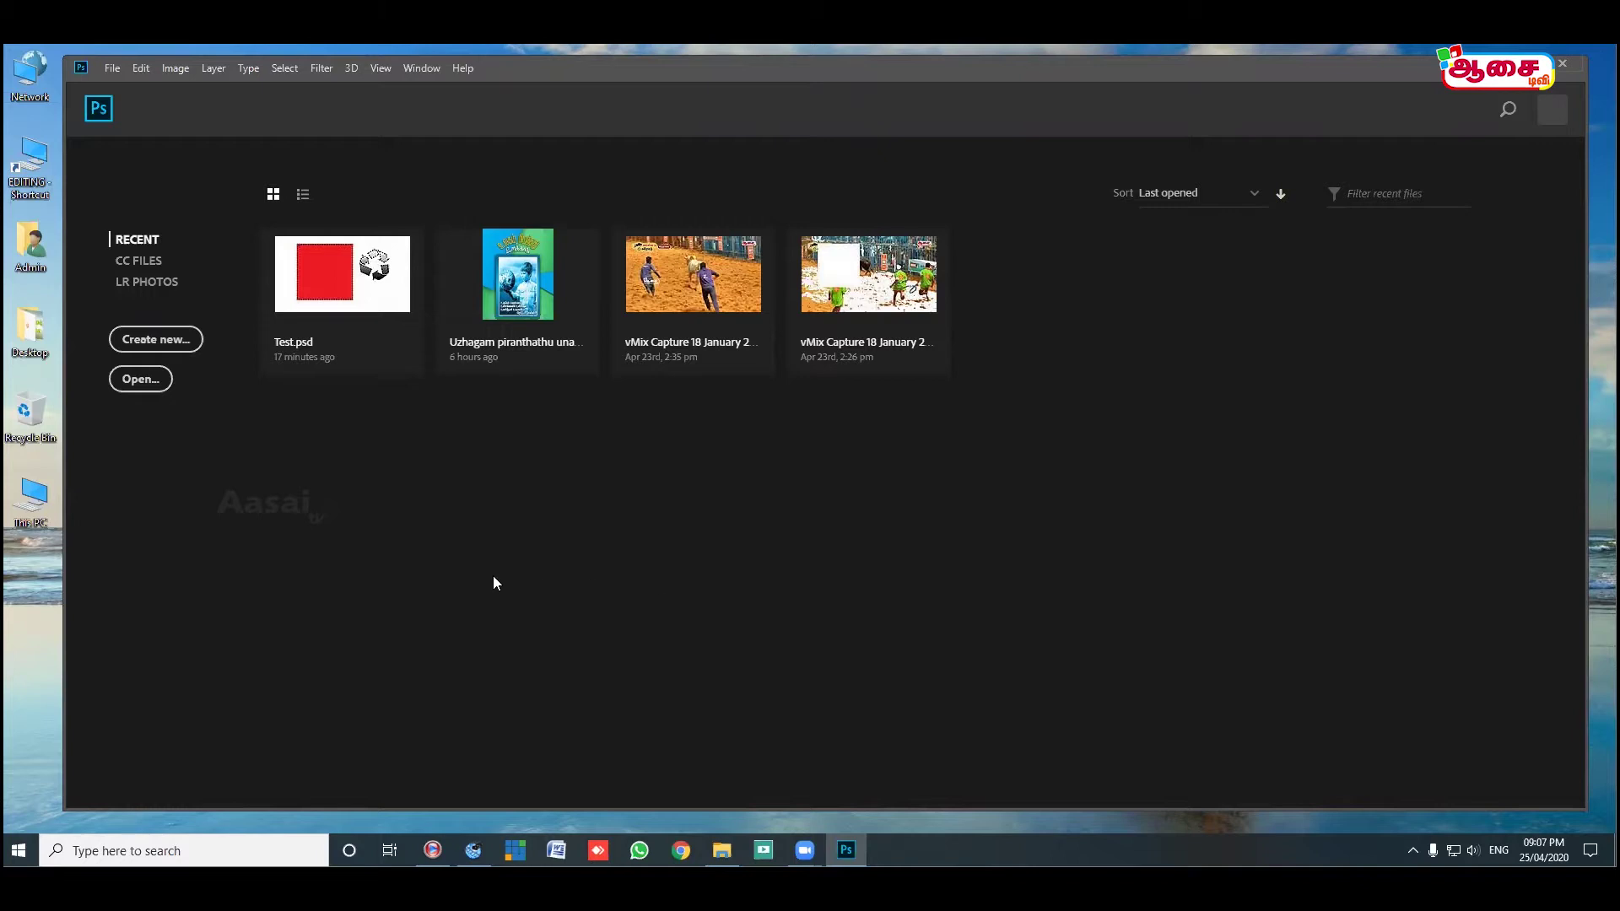
Open the New Document dialog from the File menu and view the Photo presets.
left_click(111, 69)
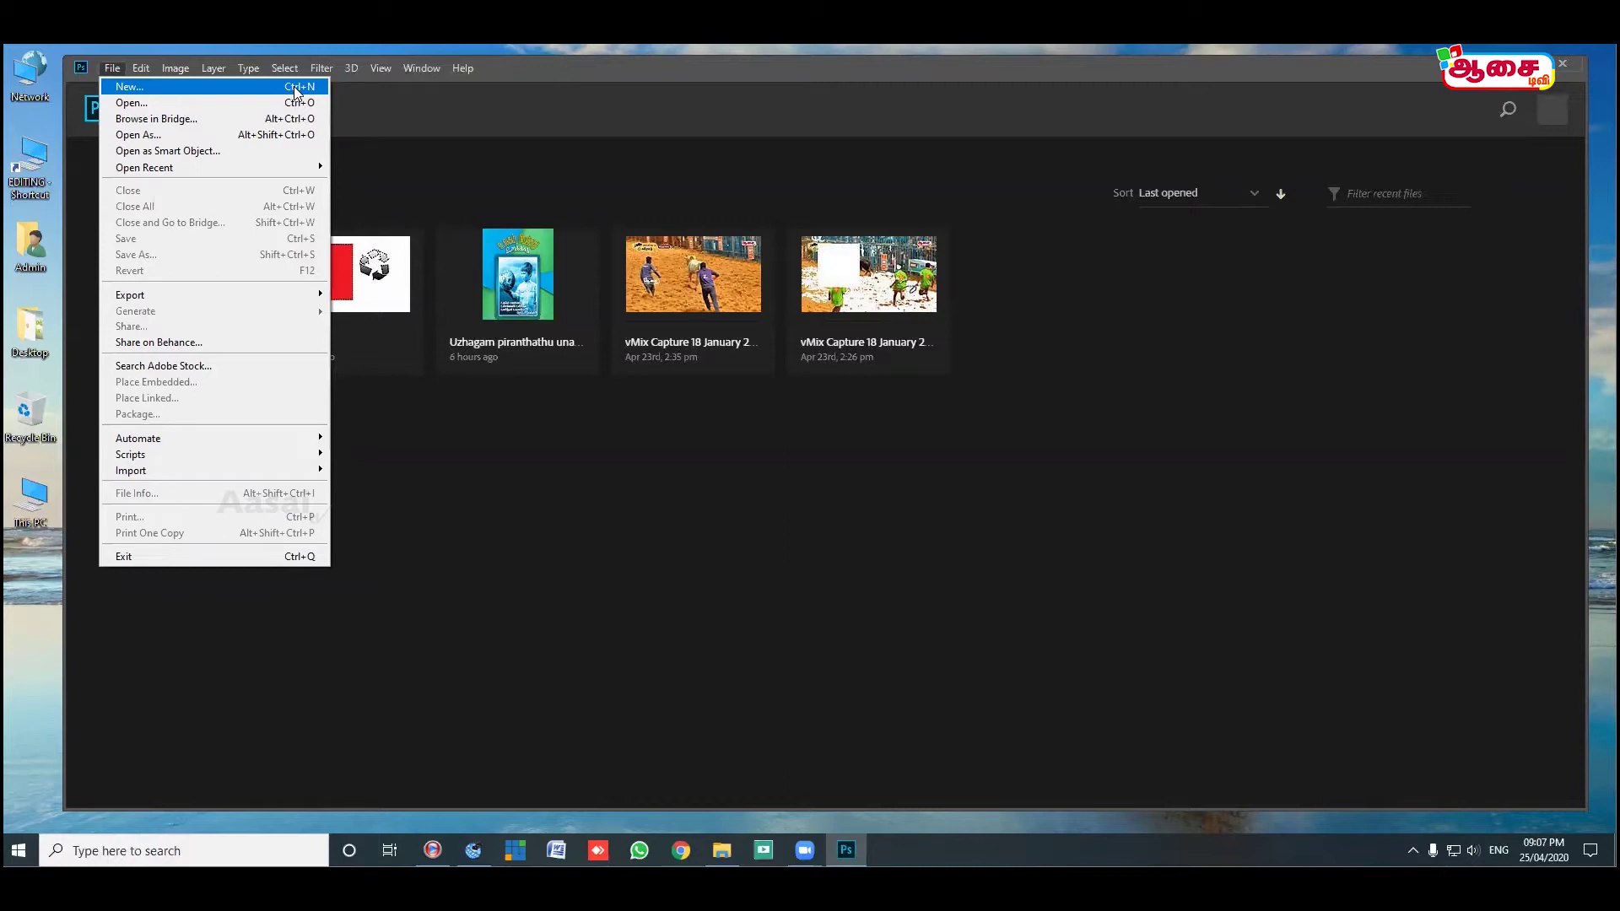
left_click(518, 481)
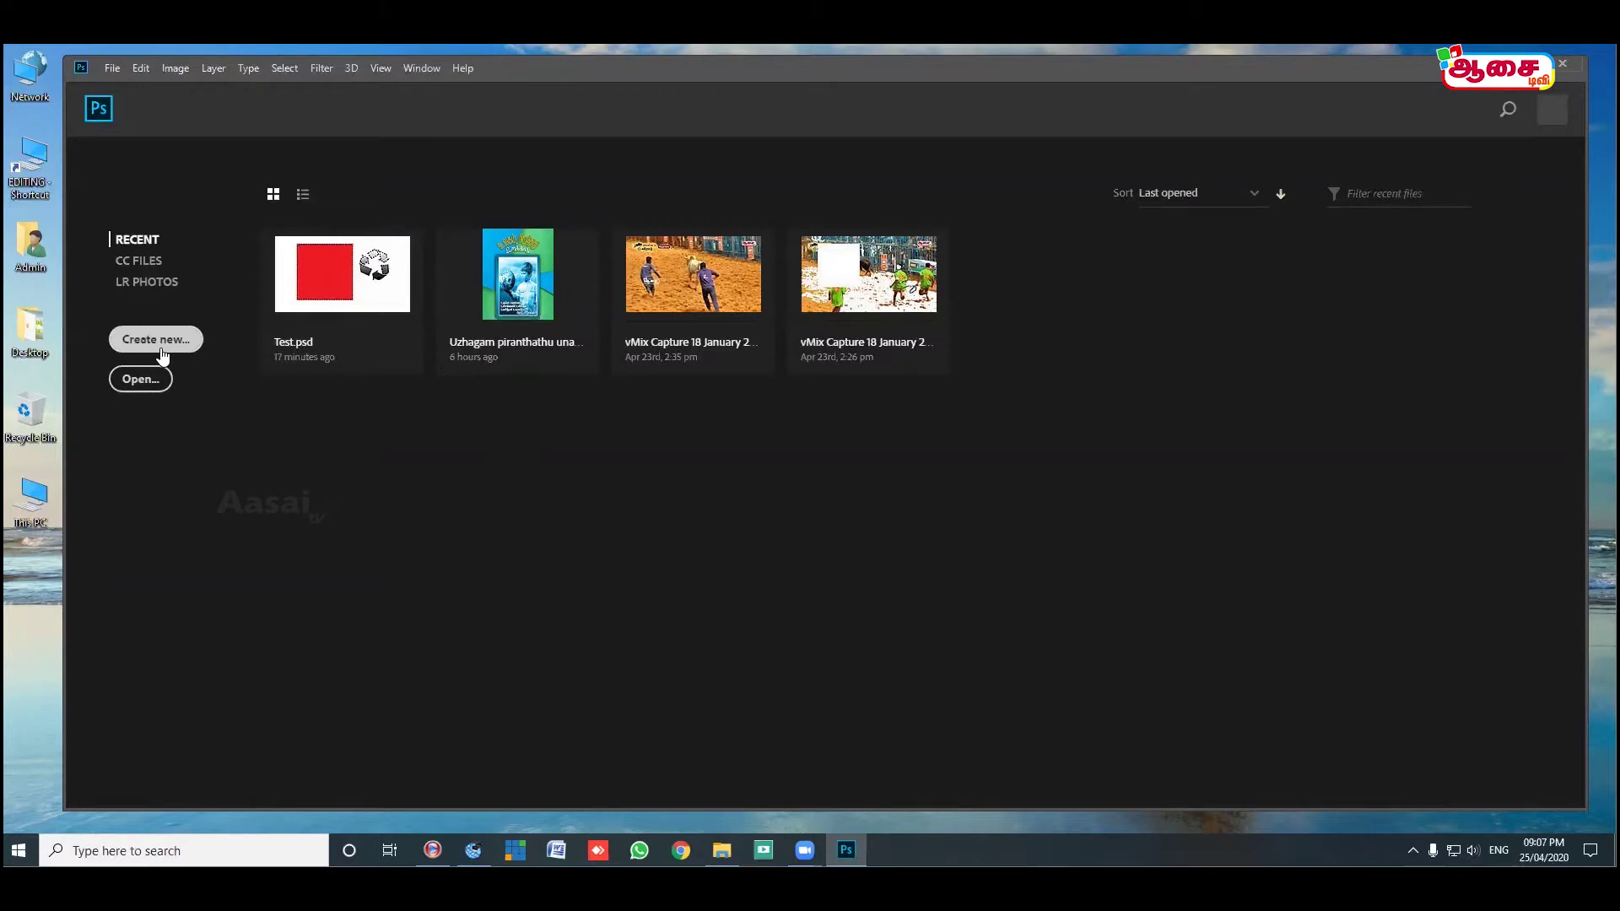
left_click(117, 71)
left_click(170, 90)
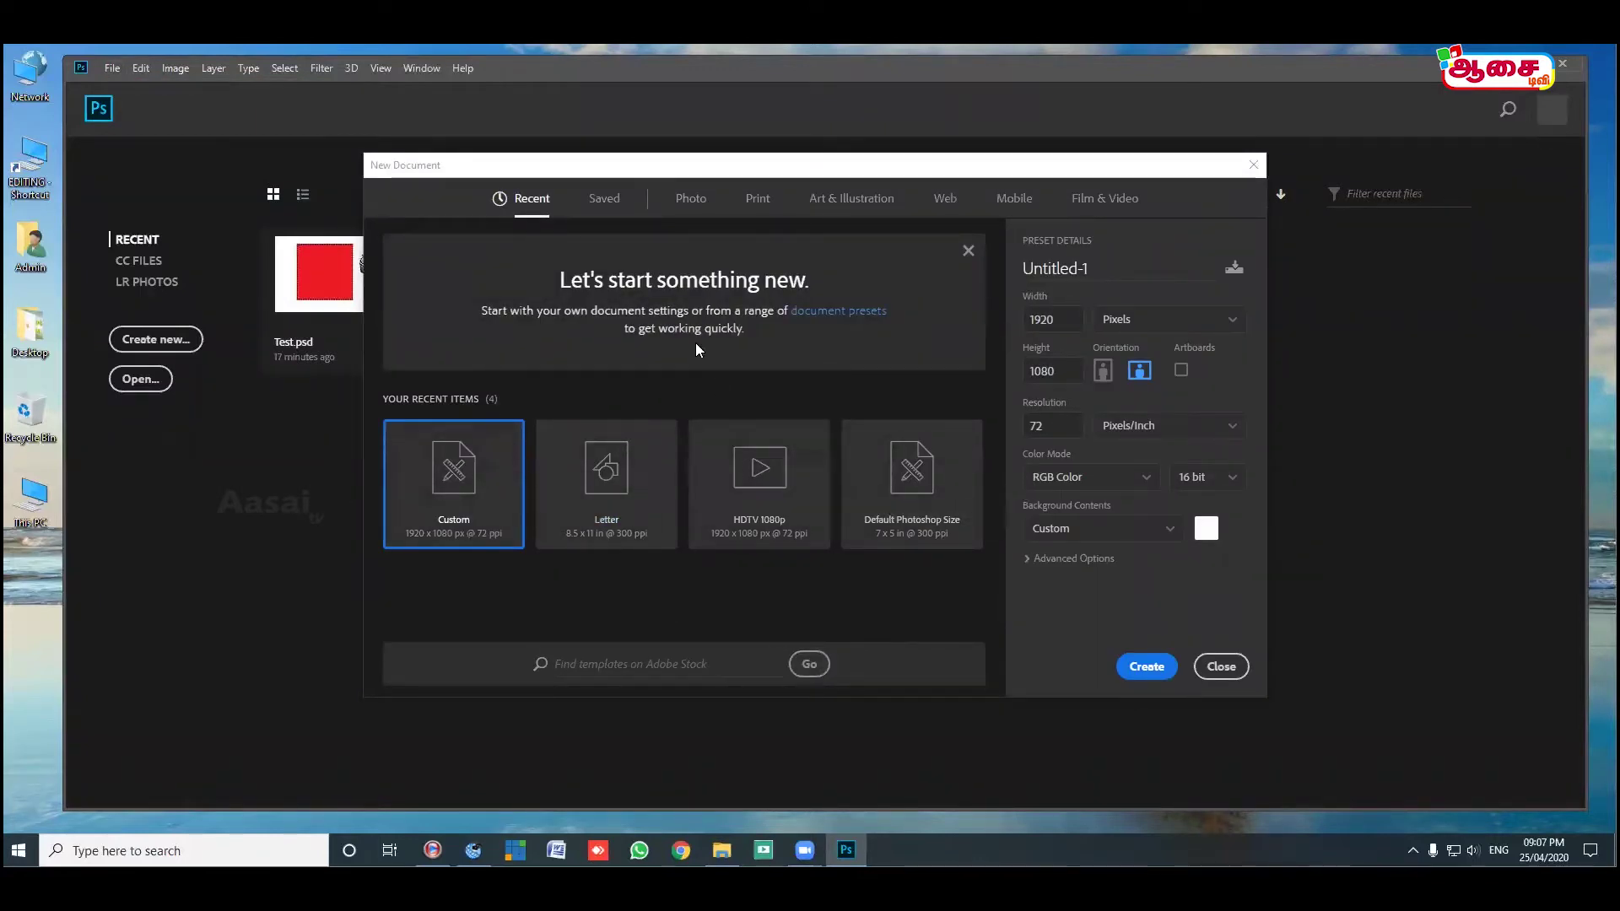
left_click(691, 200)
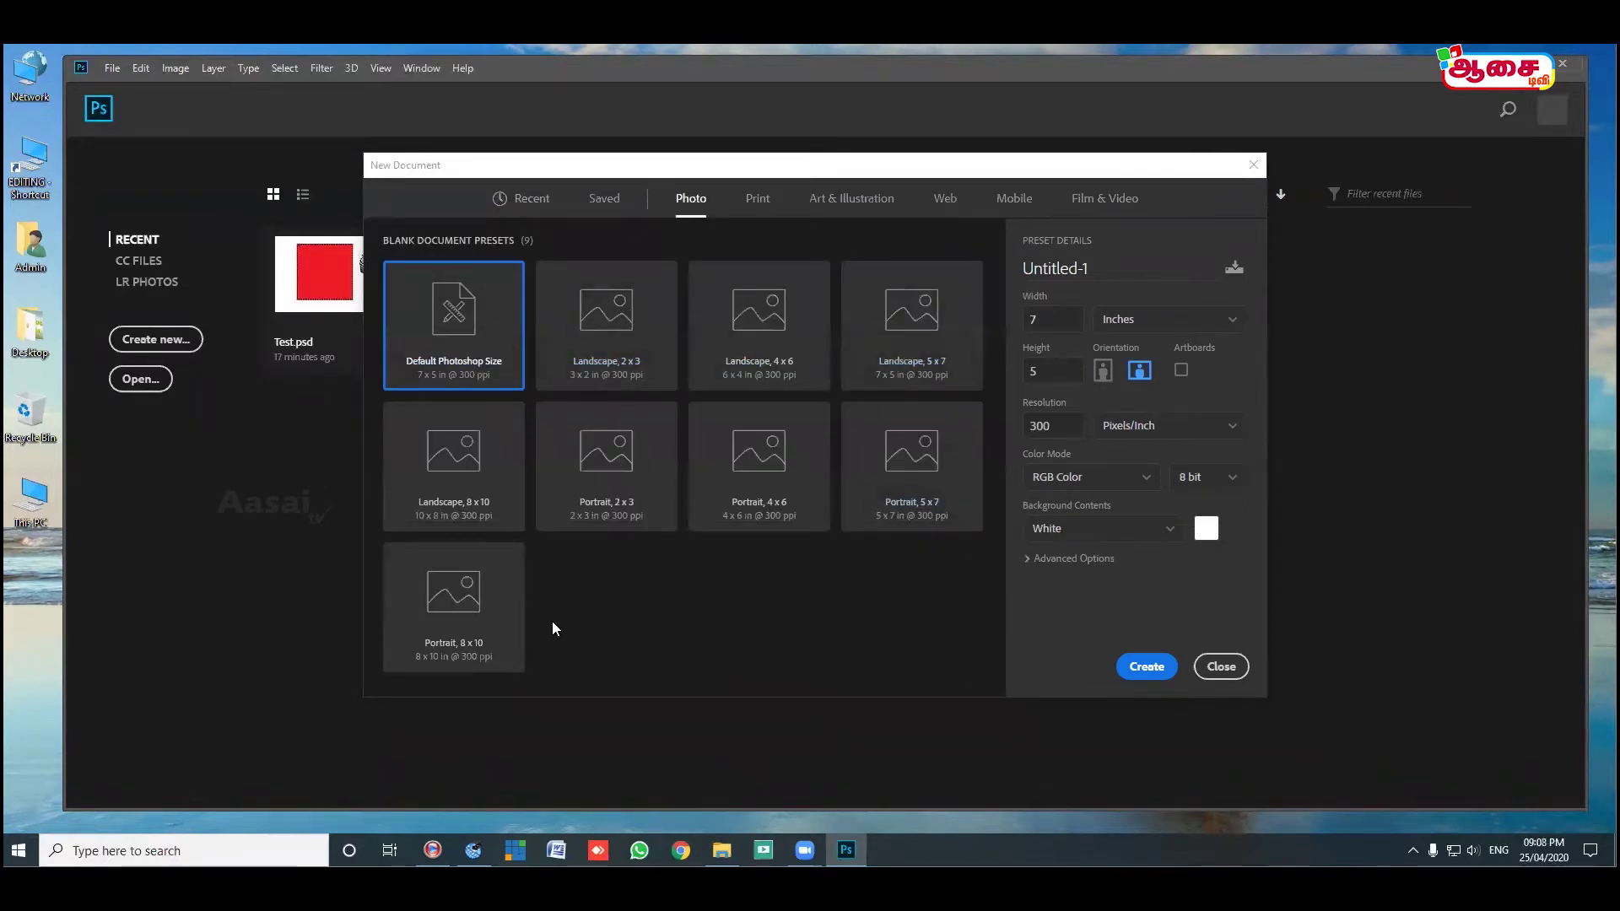
Browse the Print, Art & Illustration, Web and Mobile preset tabs.
left_click(758, 202)
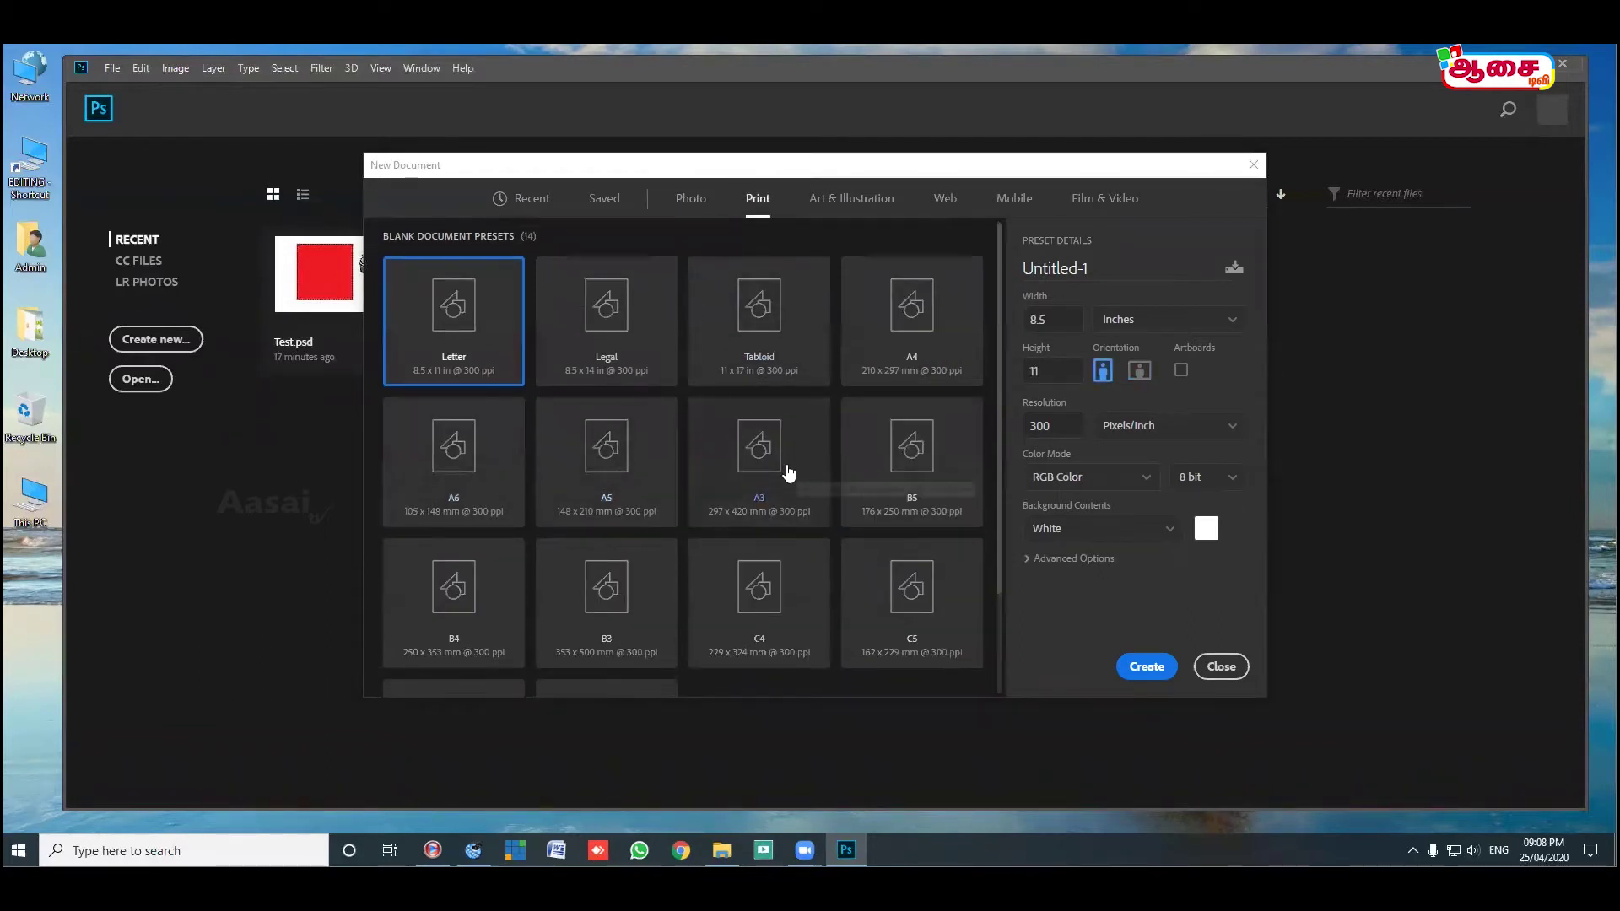
scroll(788, 470, "down", 3)
scroll(788, 470, "up", 3)
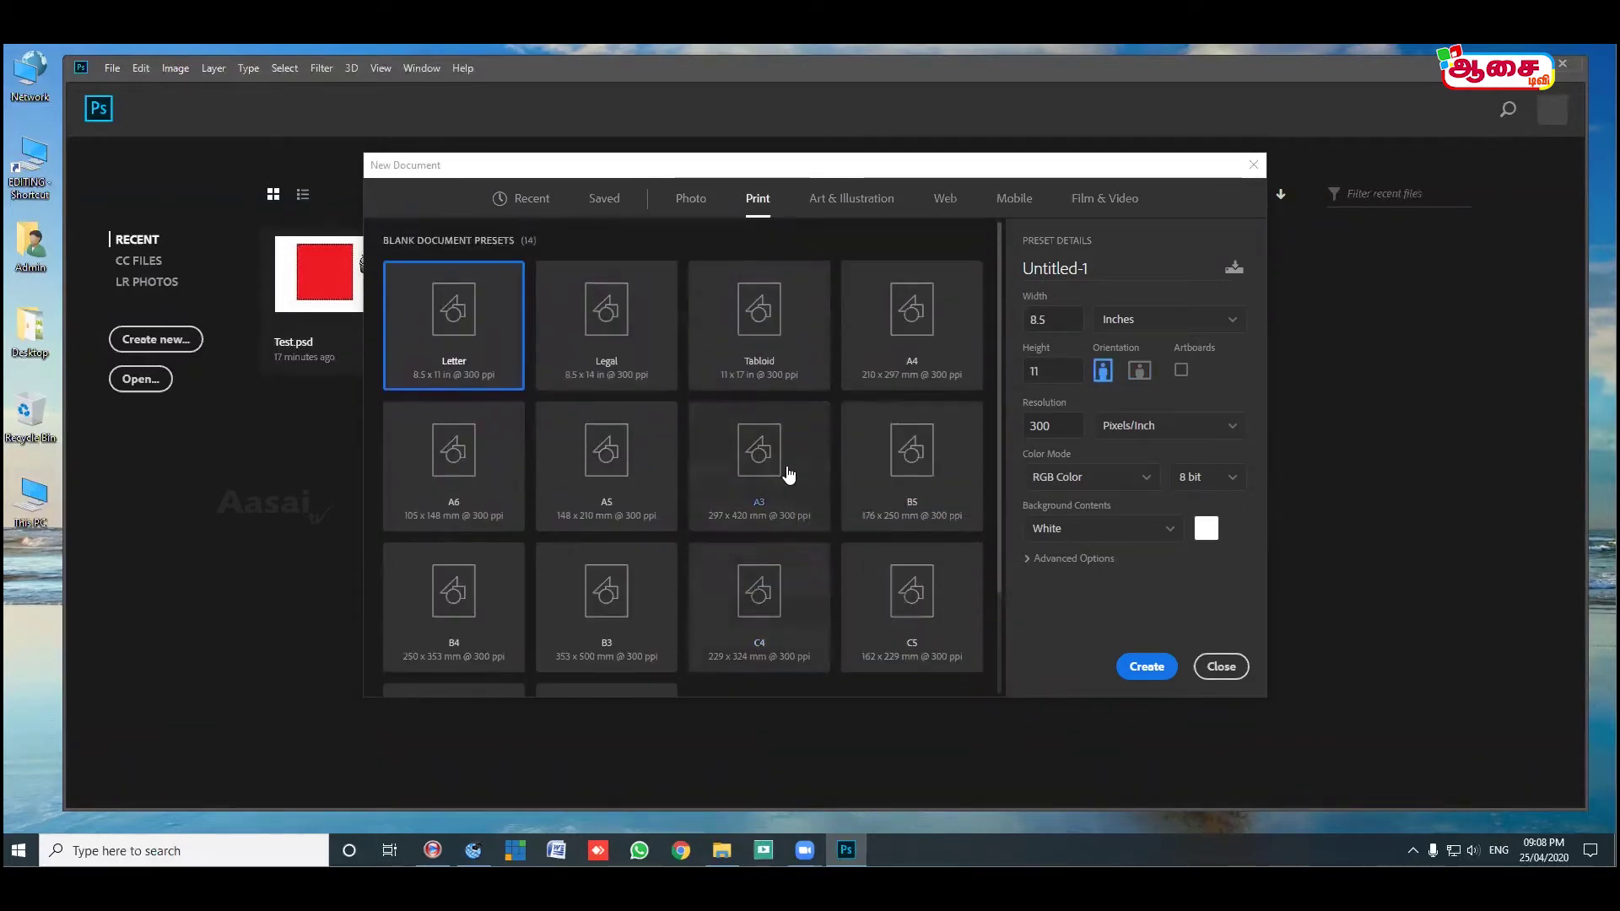
left_click(871, 201)
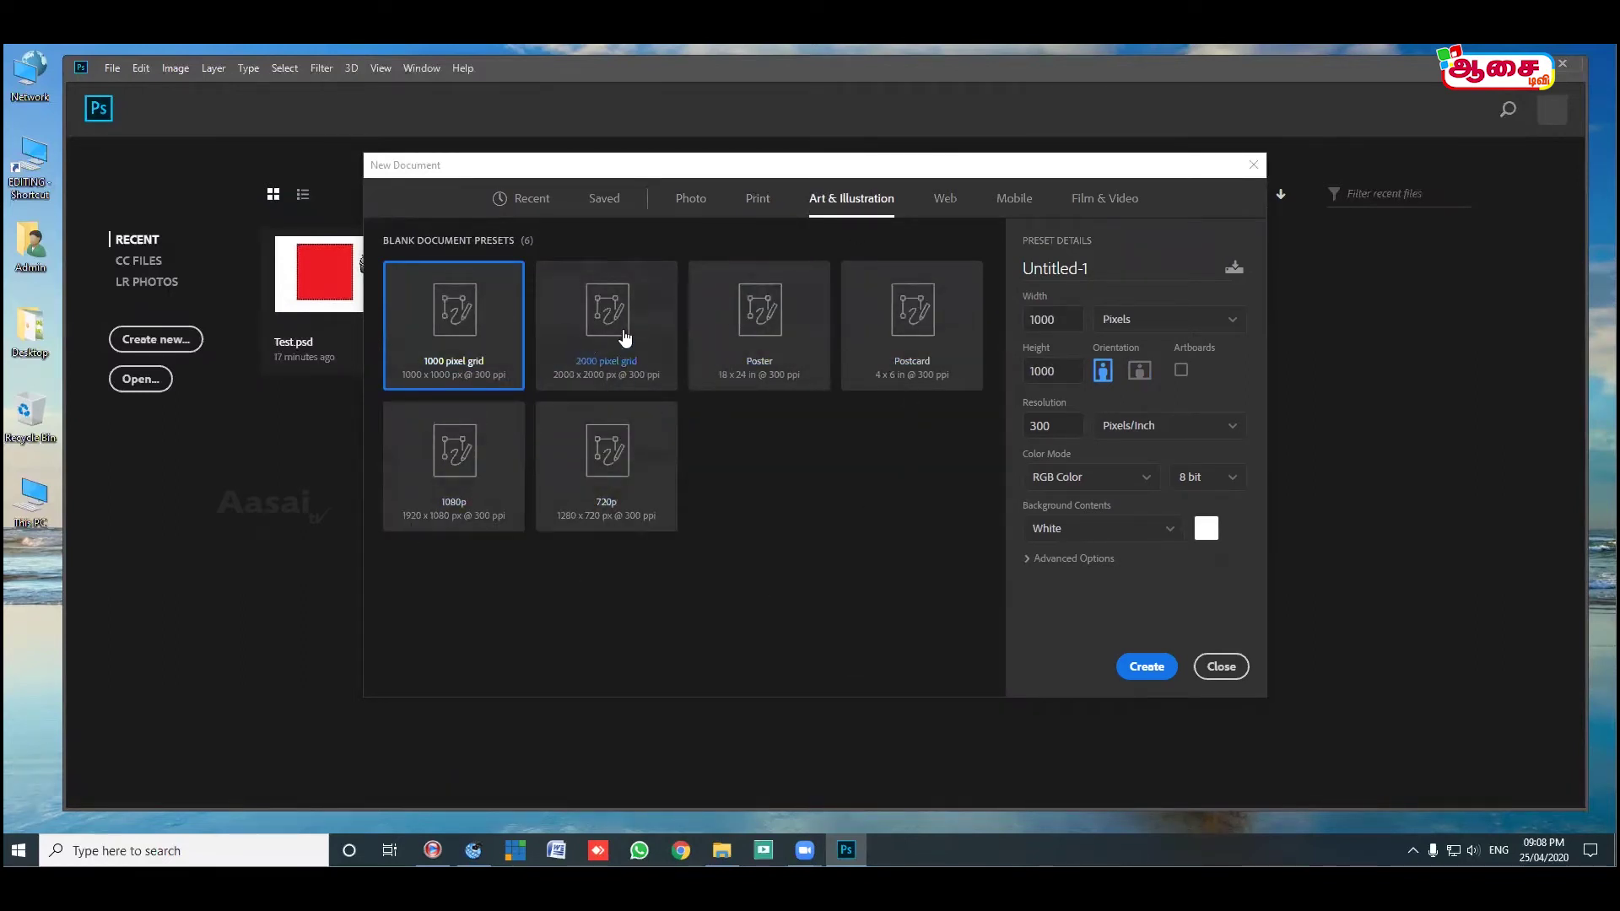
left_click(945, 206)
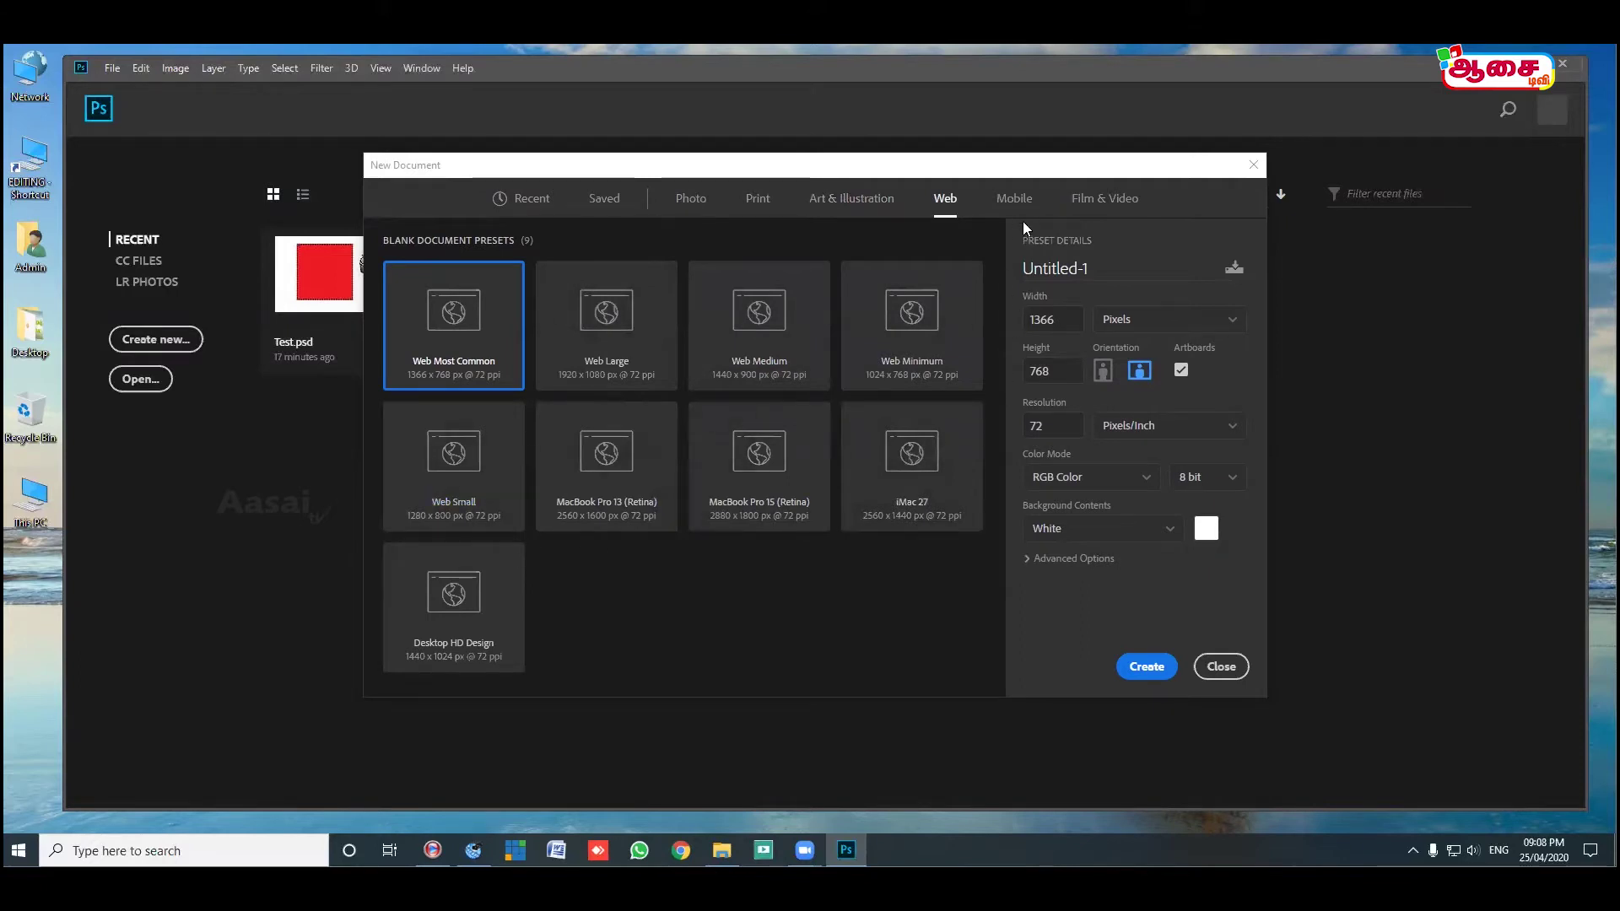
left_click(1014, 200)
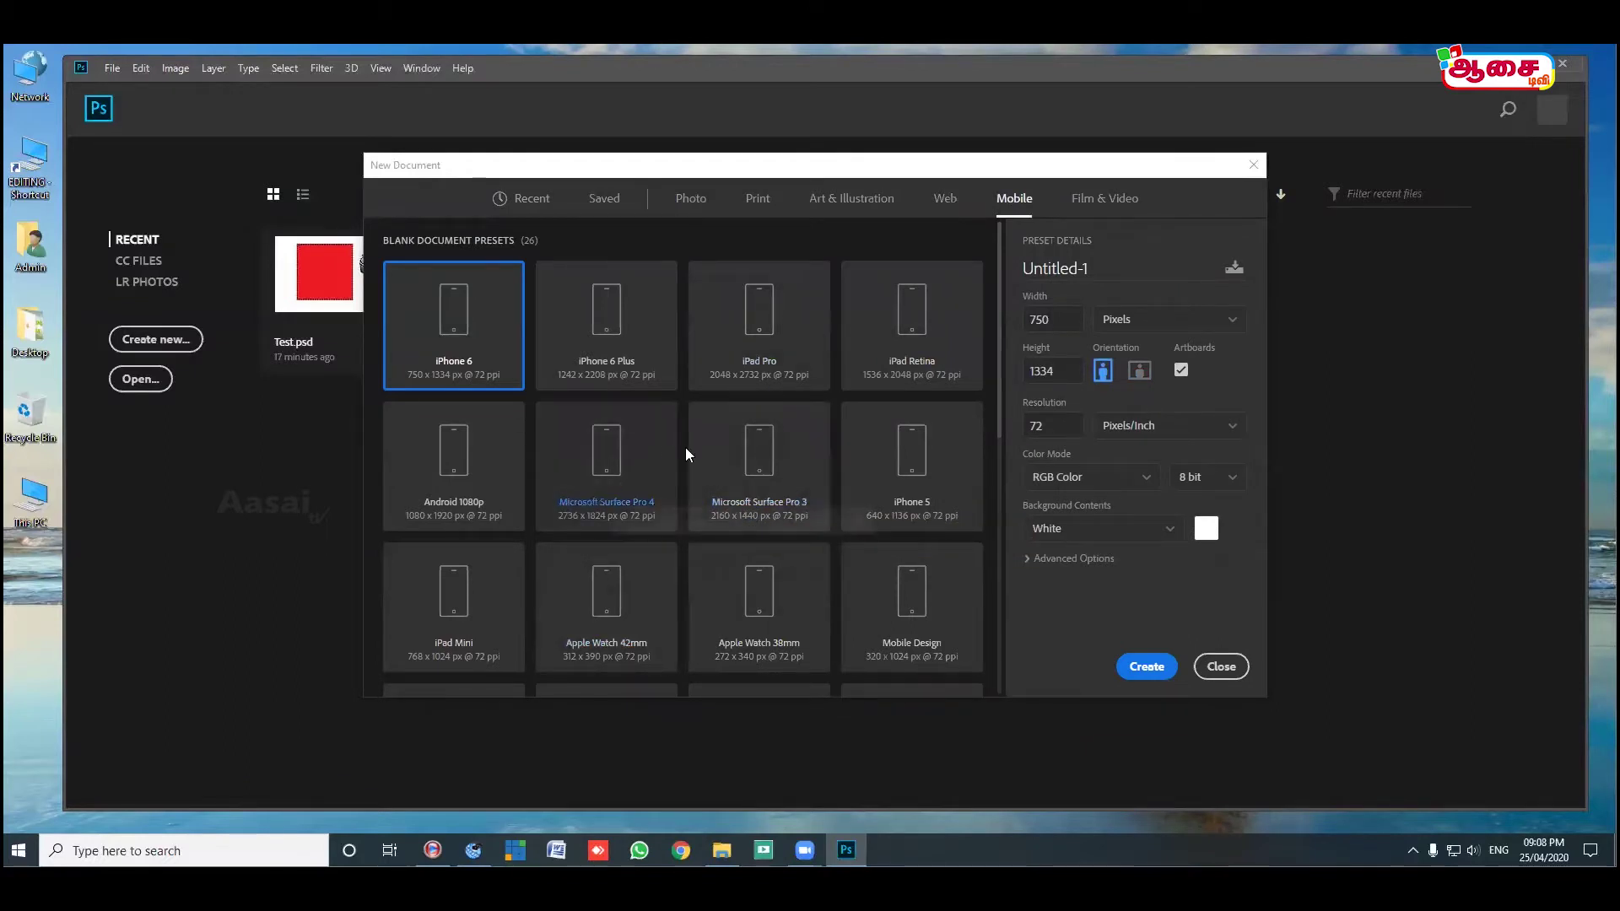
scroll(917, 545, "down", 2)
scroll(915, 545, "down", 5)
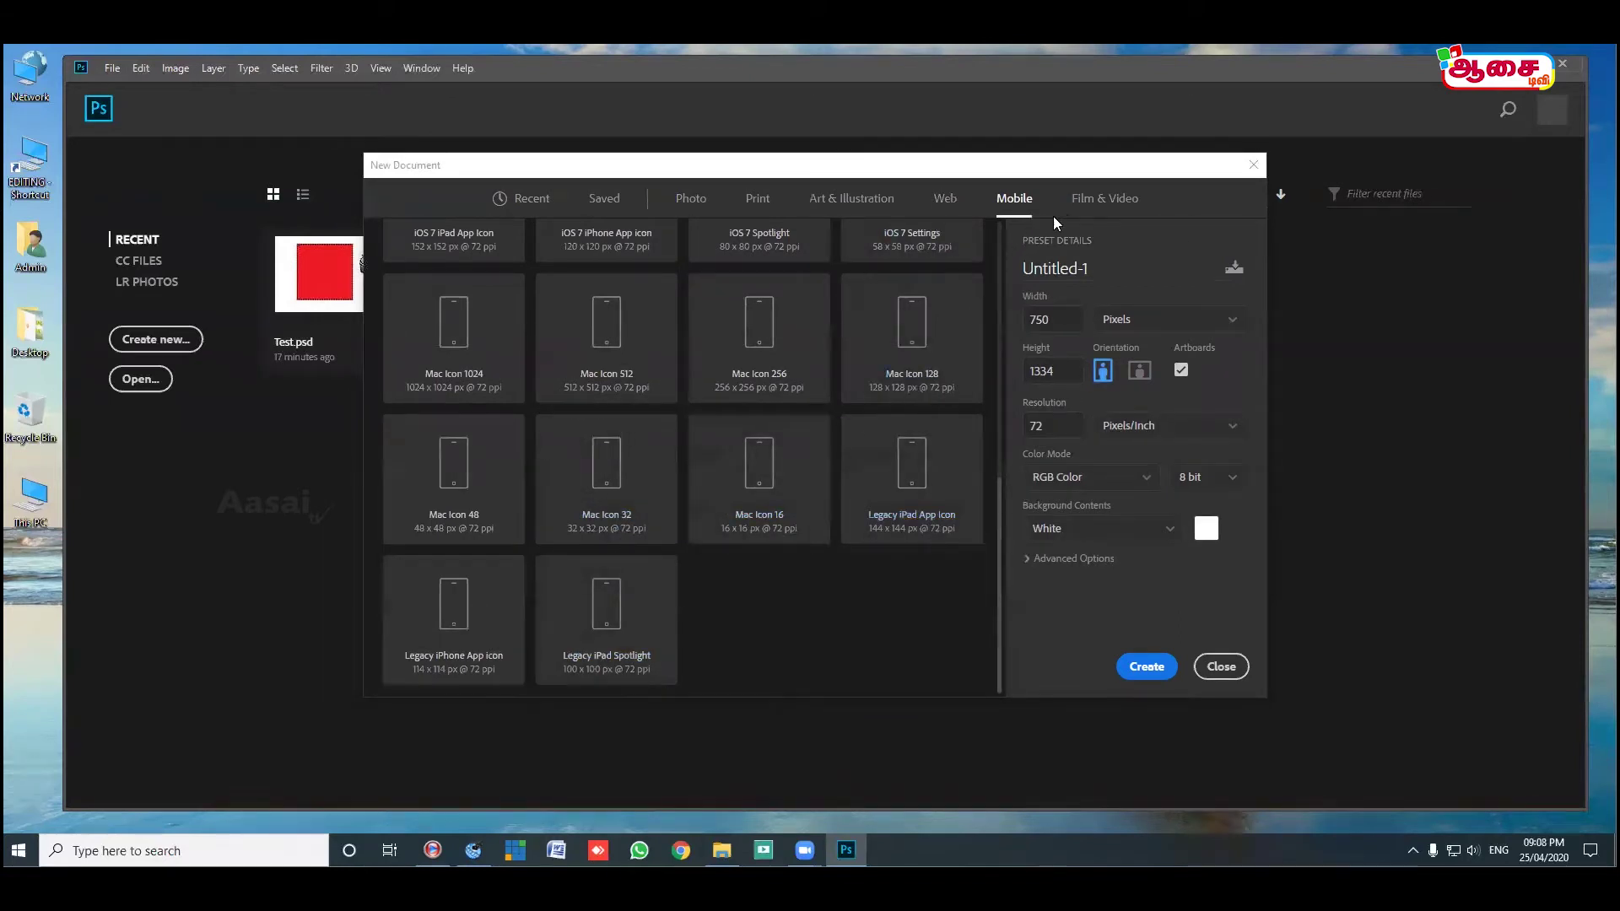
Choose the Film & Video HDTV 1080p preset (1920 x 1080 px, 72 ppi) and select the name.
left_click(1093, 205)
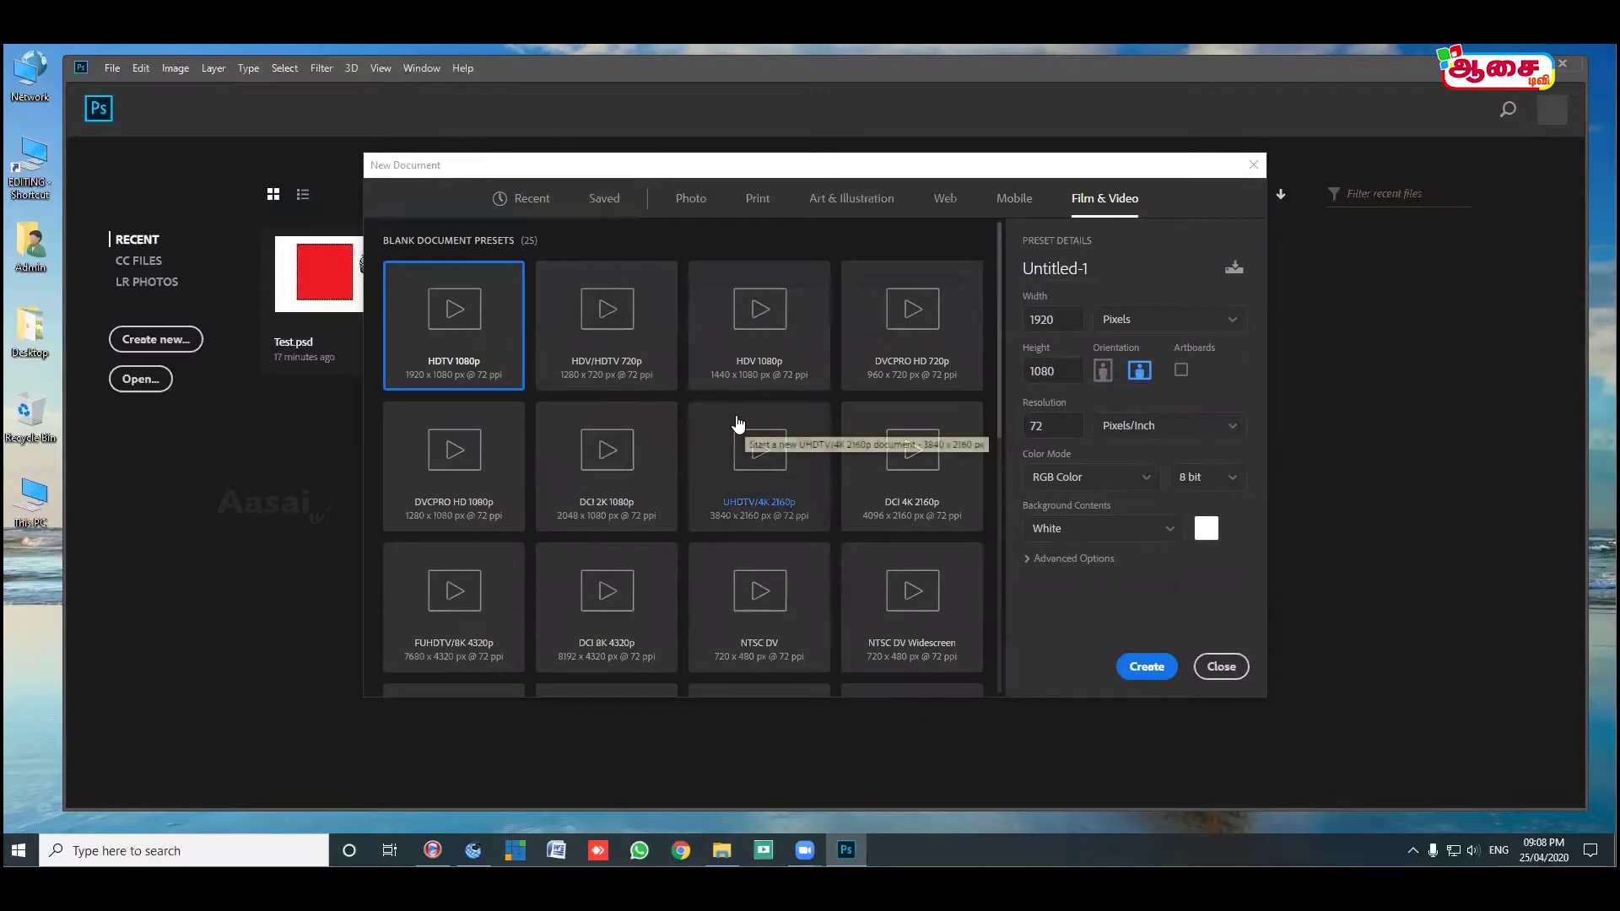
scroll(738, 423, "down", 5)
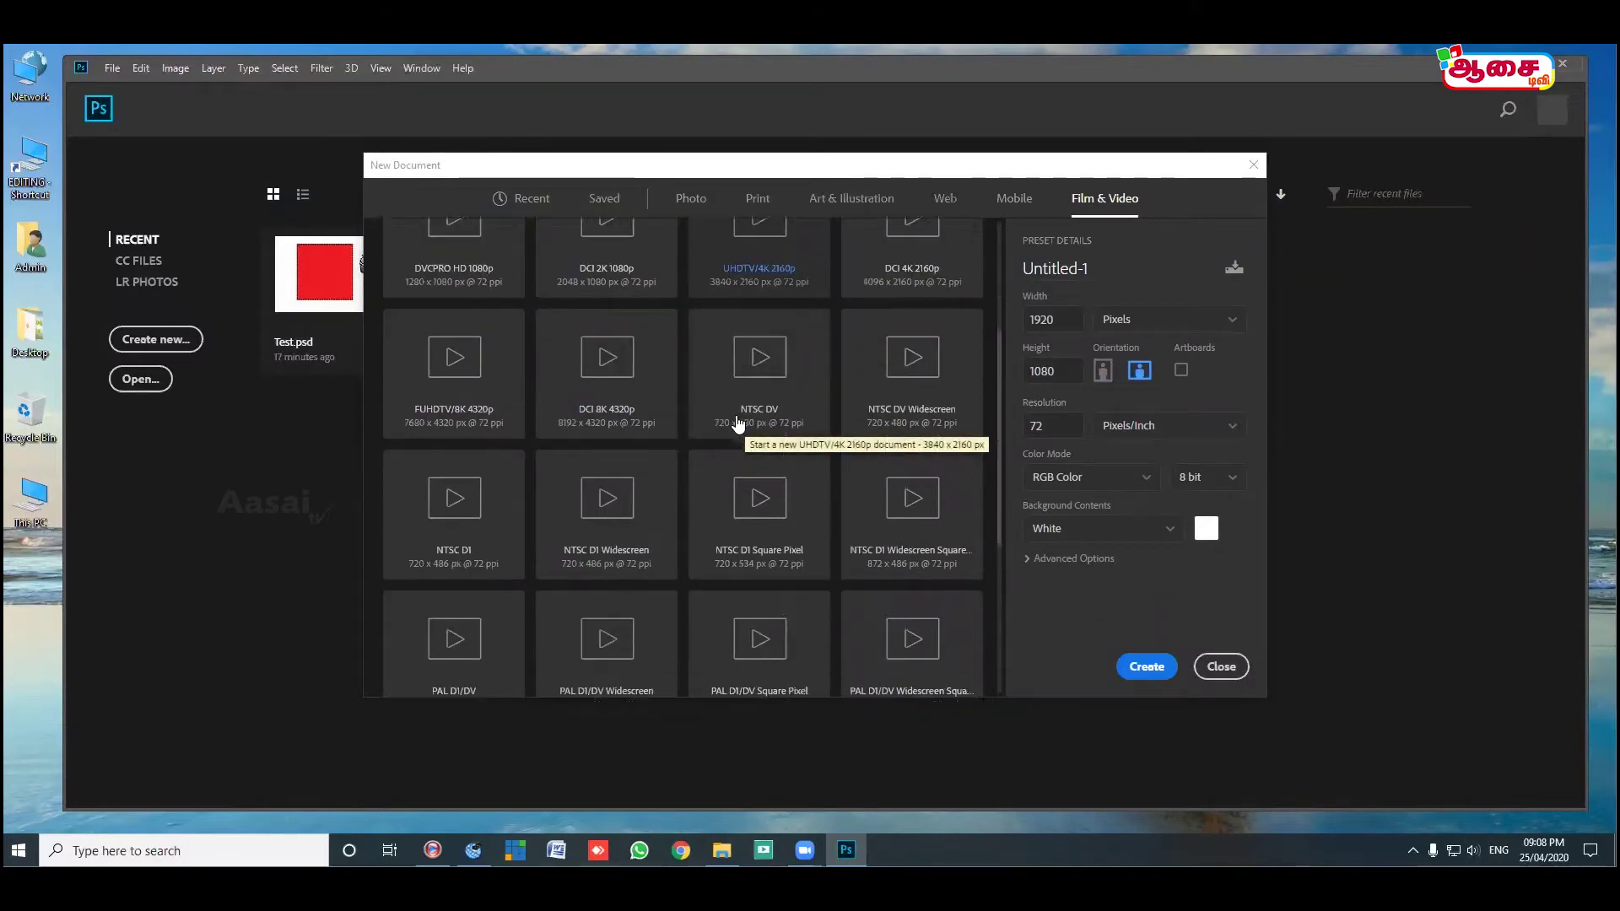
scroll(739, 424, "up", 5)
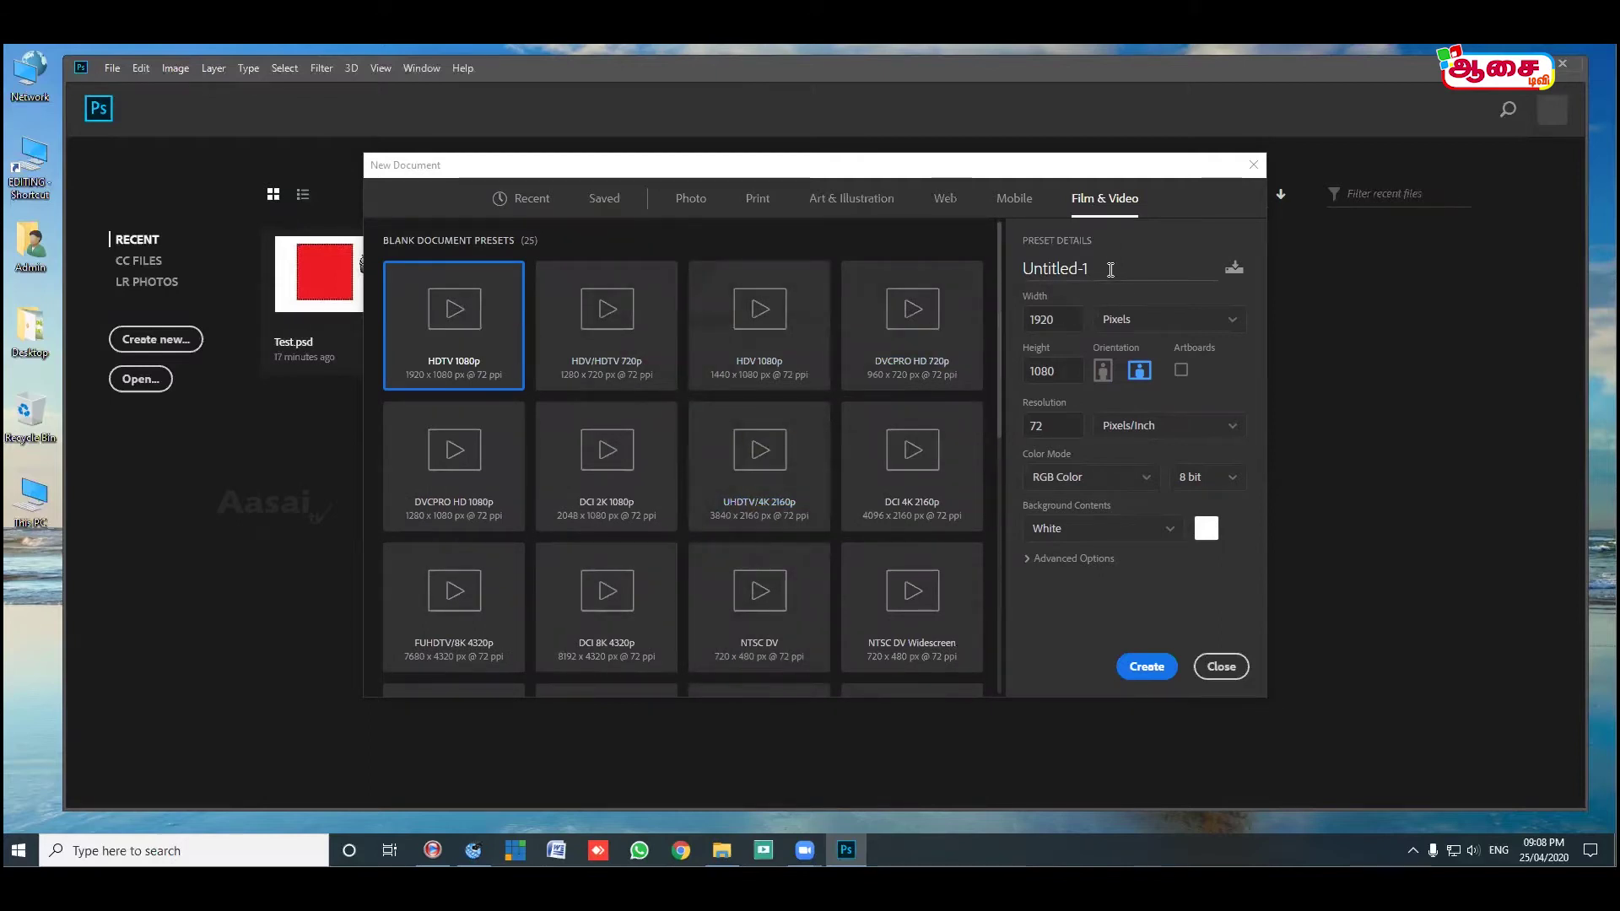
left_click_drag(1111, 270, 998, 270)
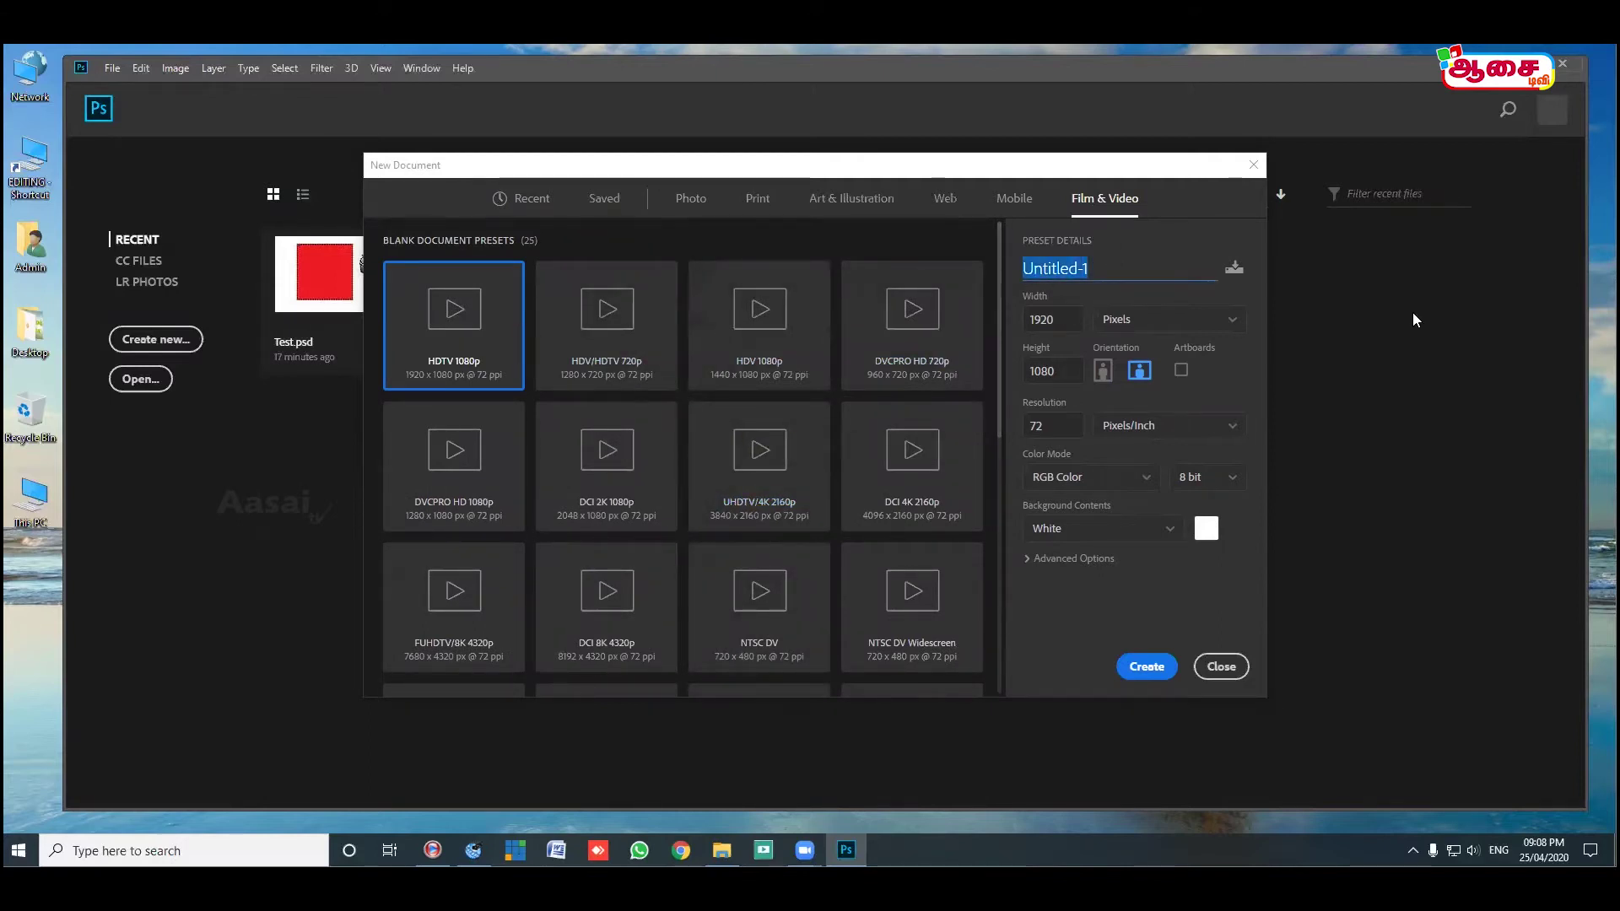
Name the document Sample and keep the width at 1920 px.
type("Sample")
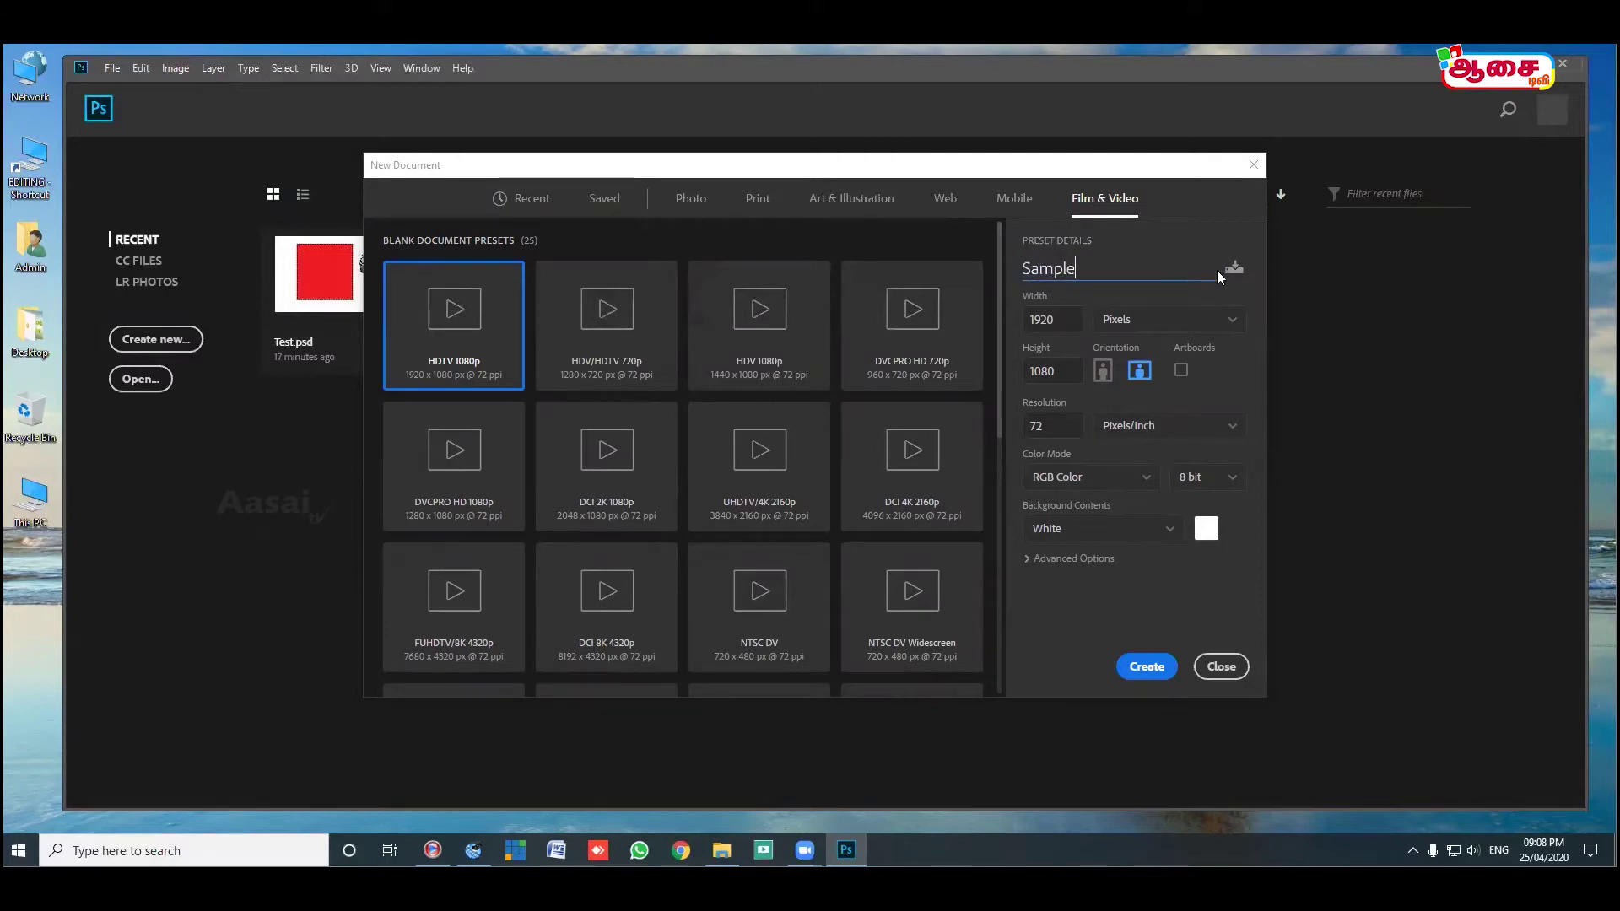
left_click_drag(1130, 268, 1017, 270)
left_click(1061, 319)
left_click_drag(1066, 319, 1052, 319)
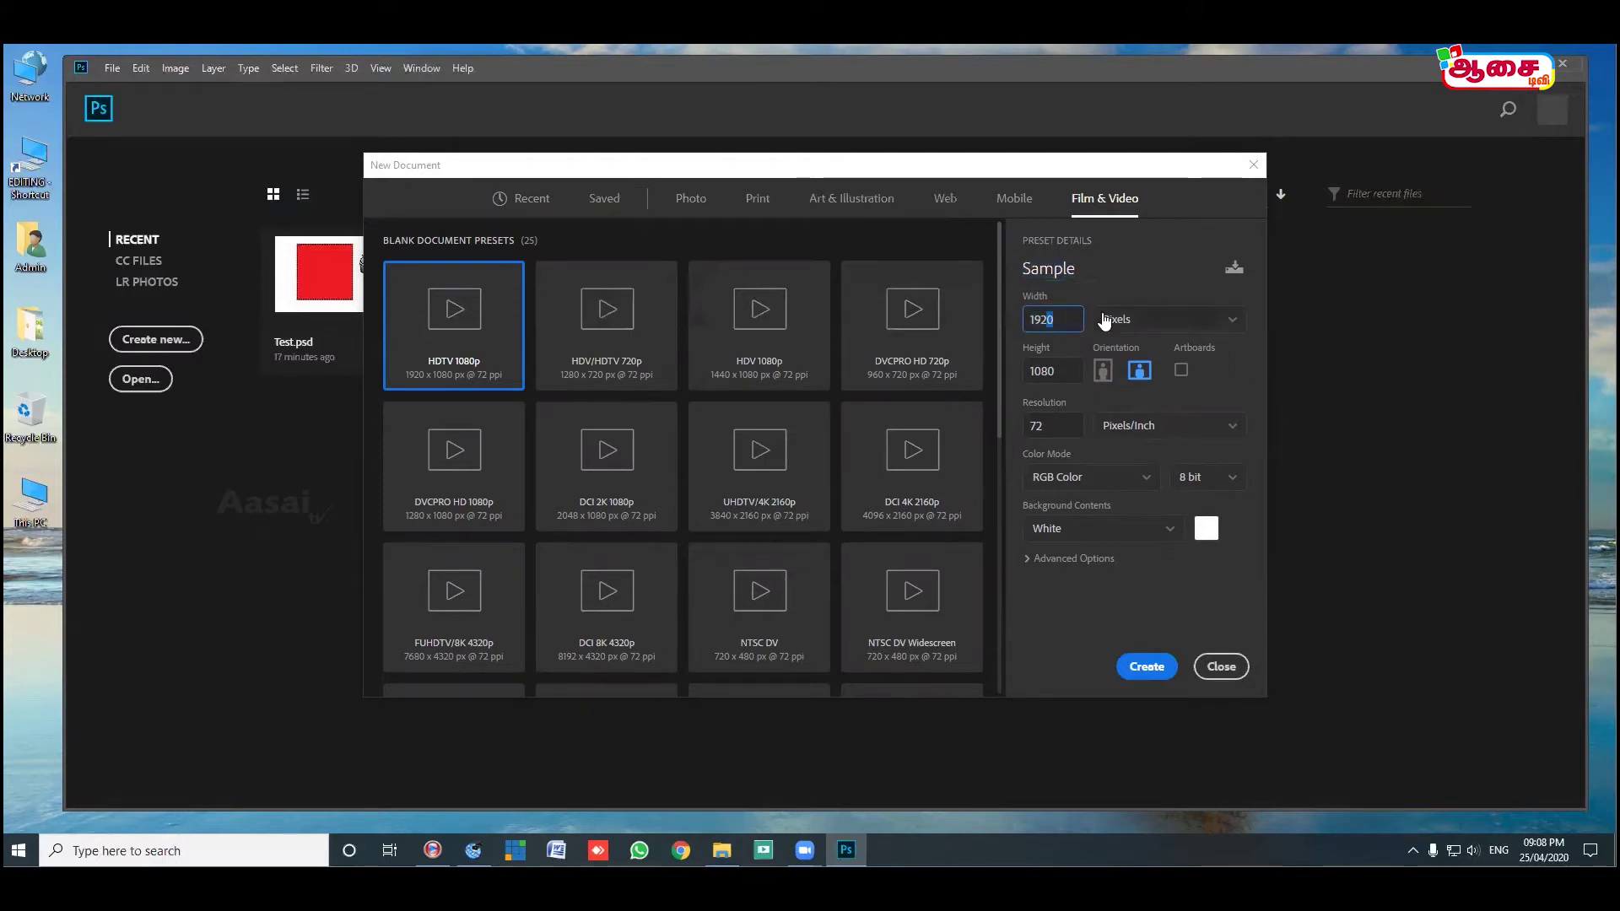
double_click(1070, 322)
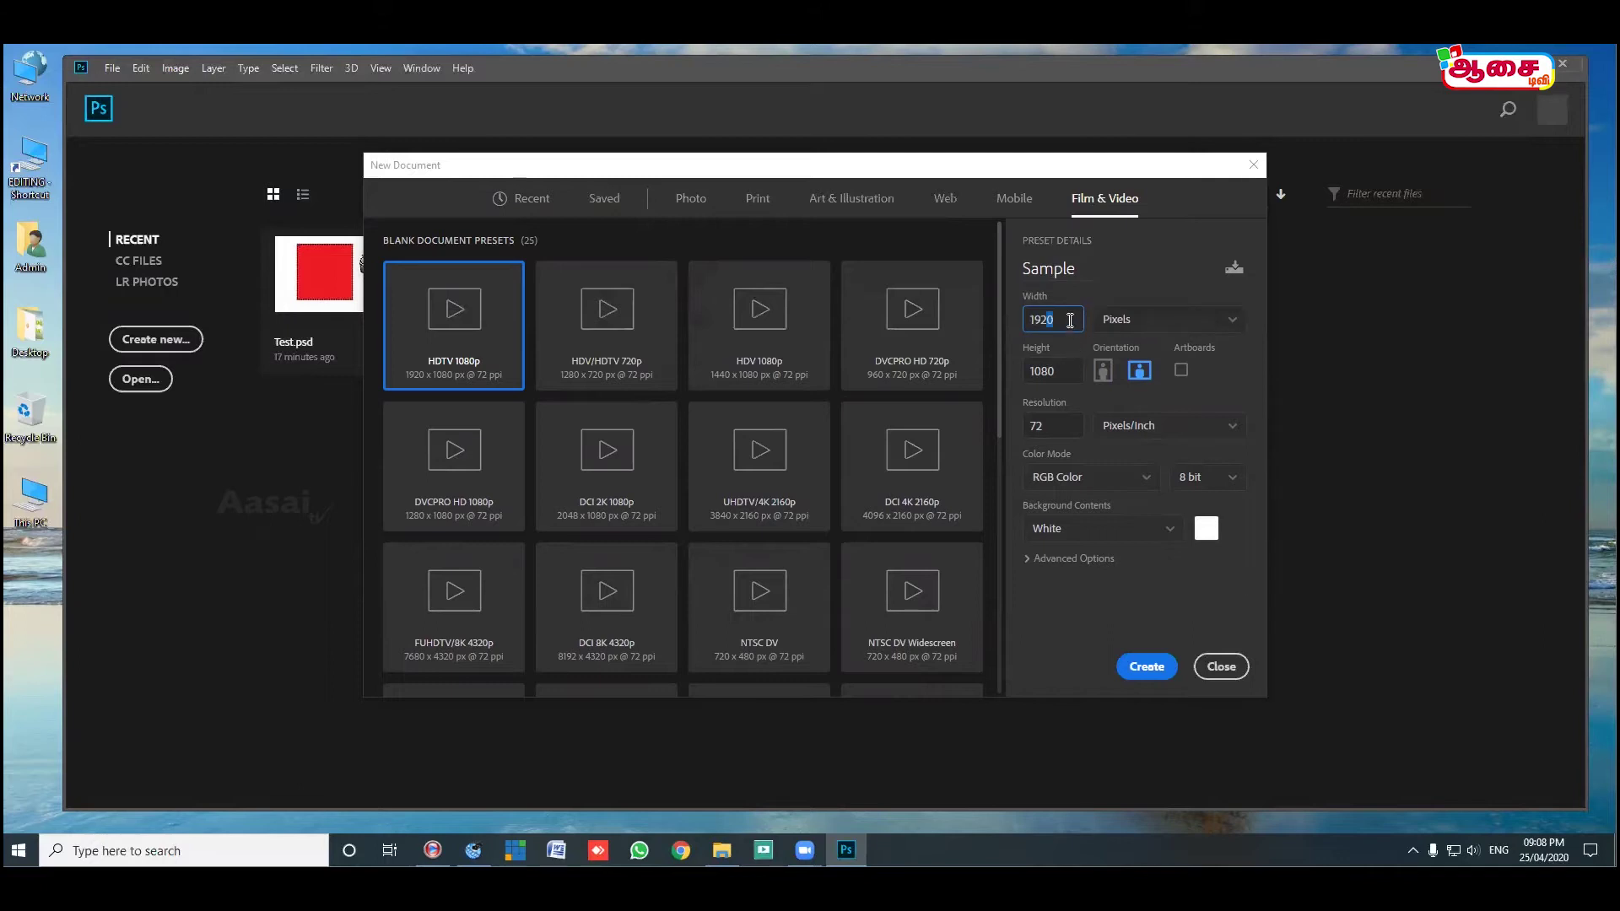
left_click(1065, 321)
Keep height 1080 px, set landscape orientation, and keep Pixels as the unit.
double_click(1062, 371)
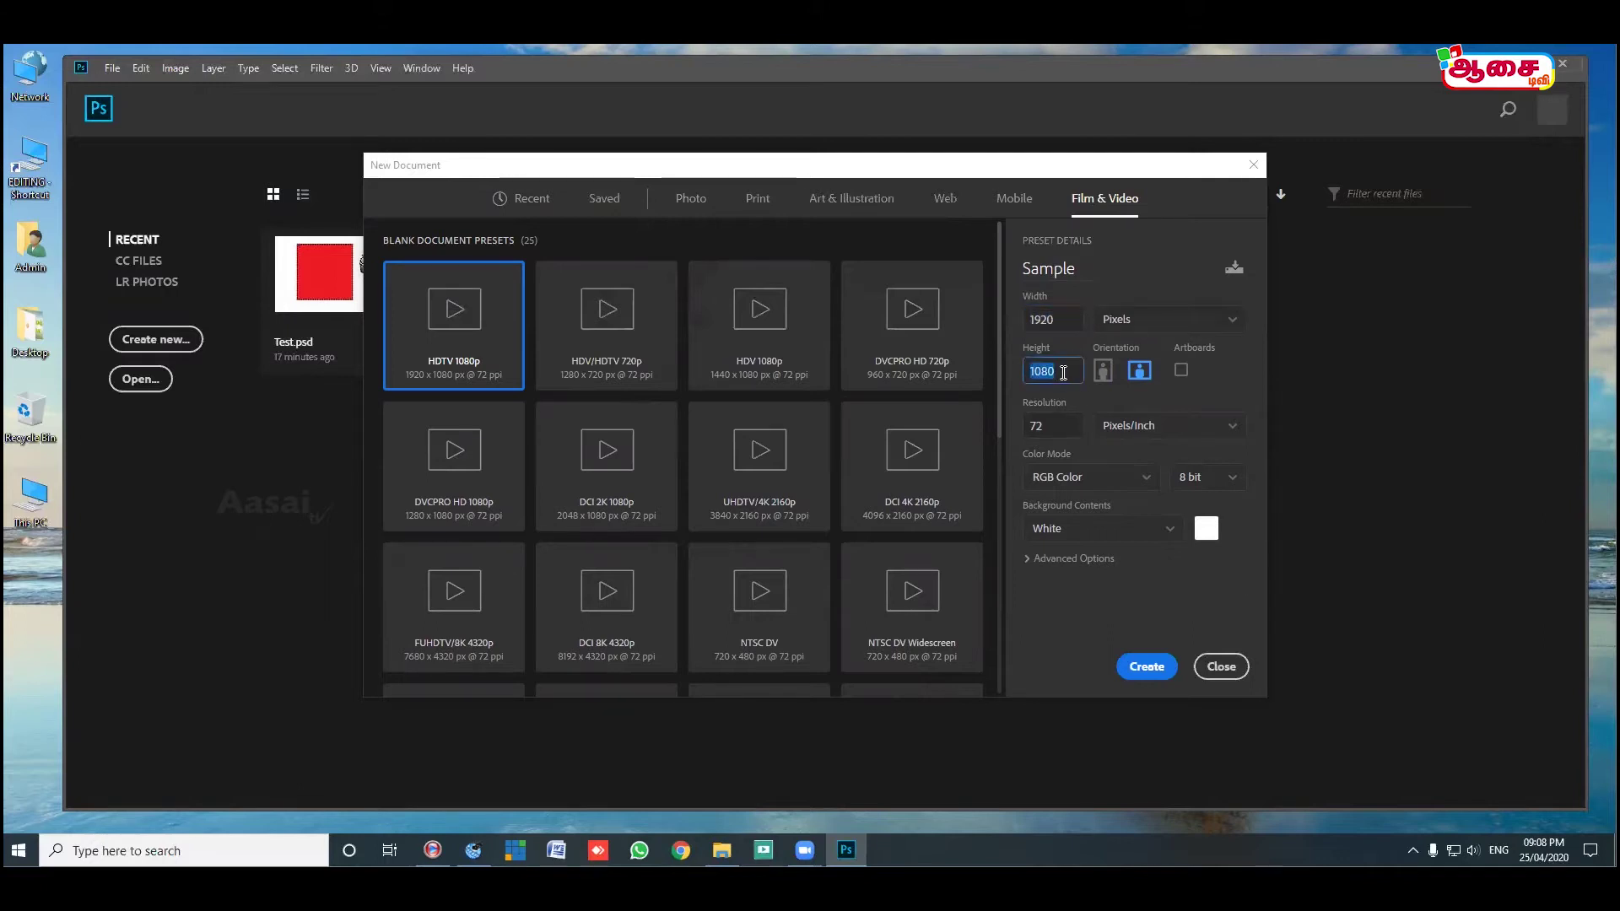
left_click(1139, 381)
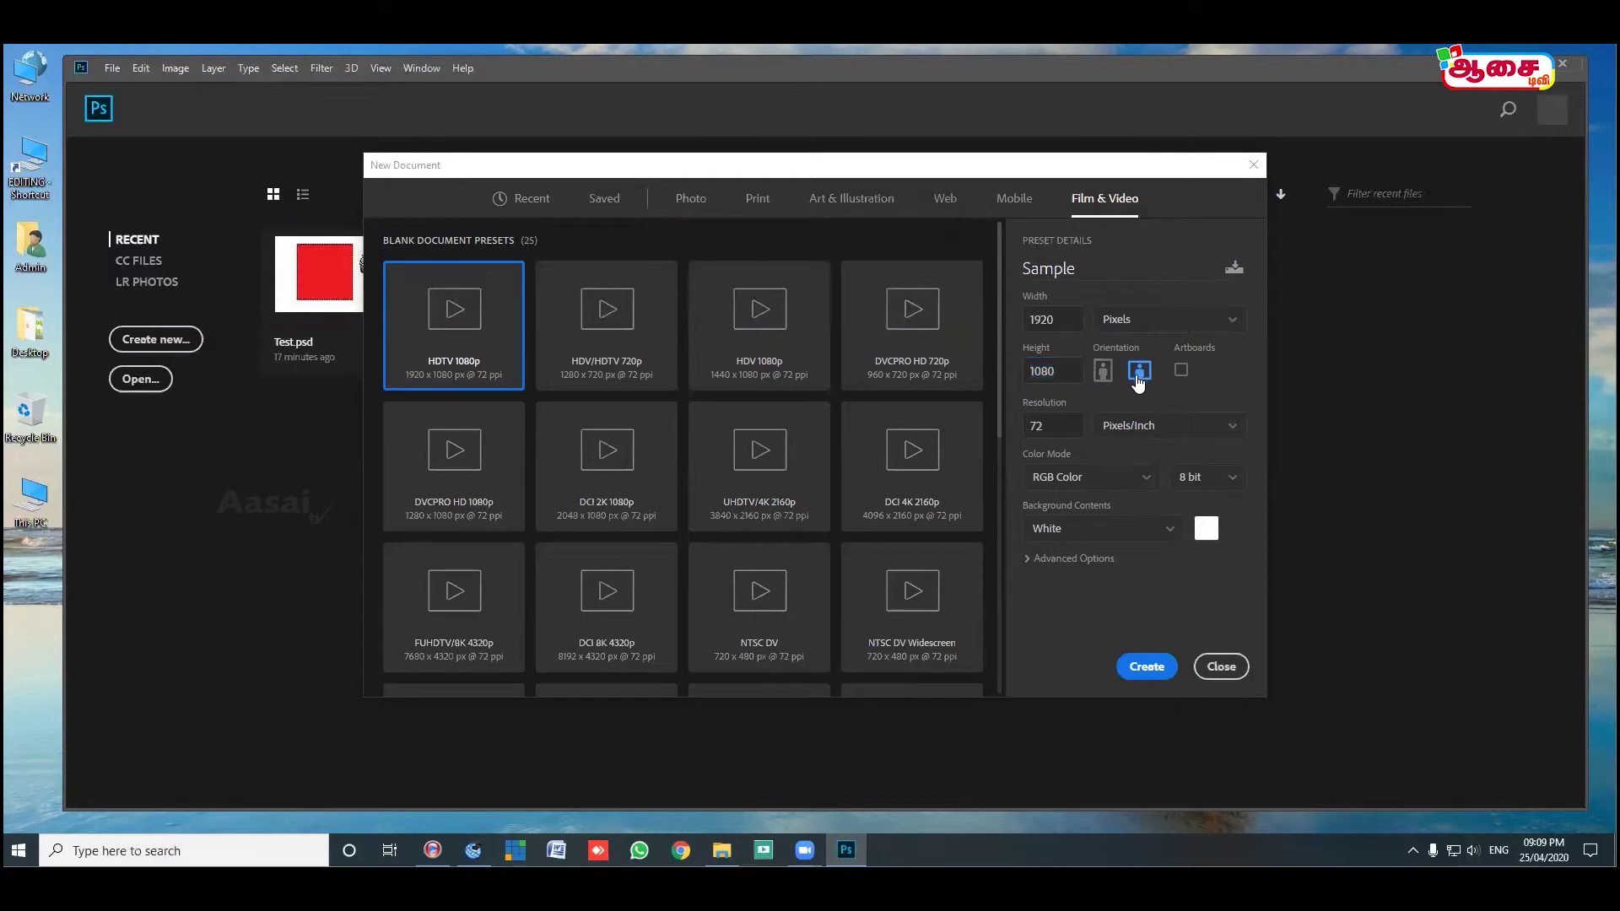
left_click(1161, 319)
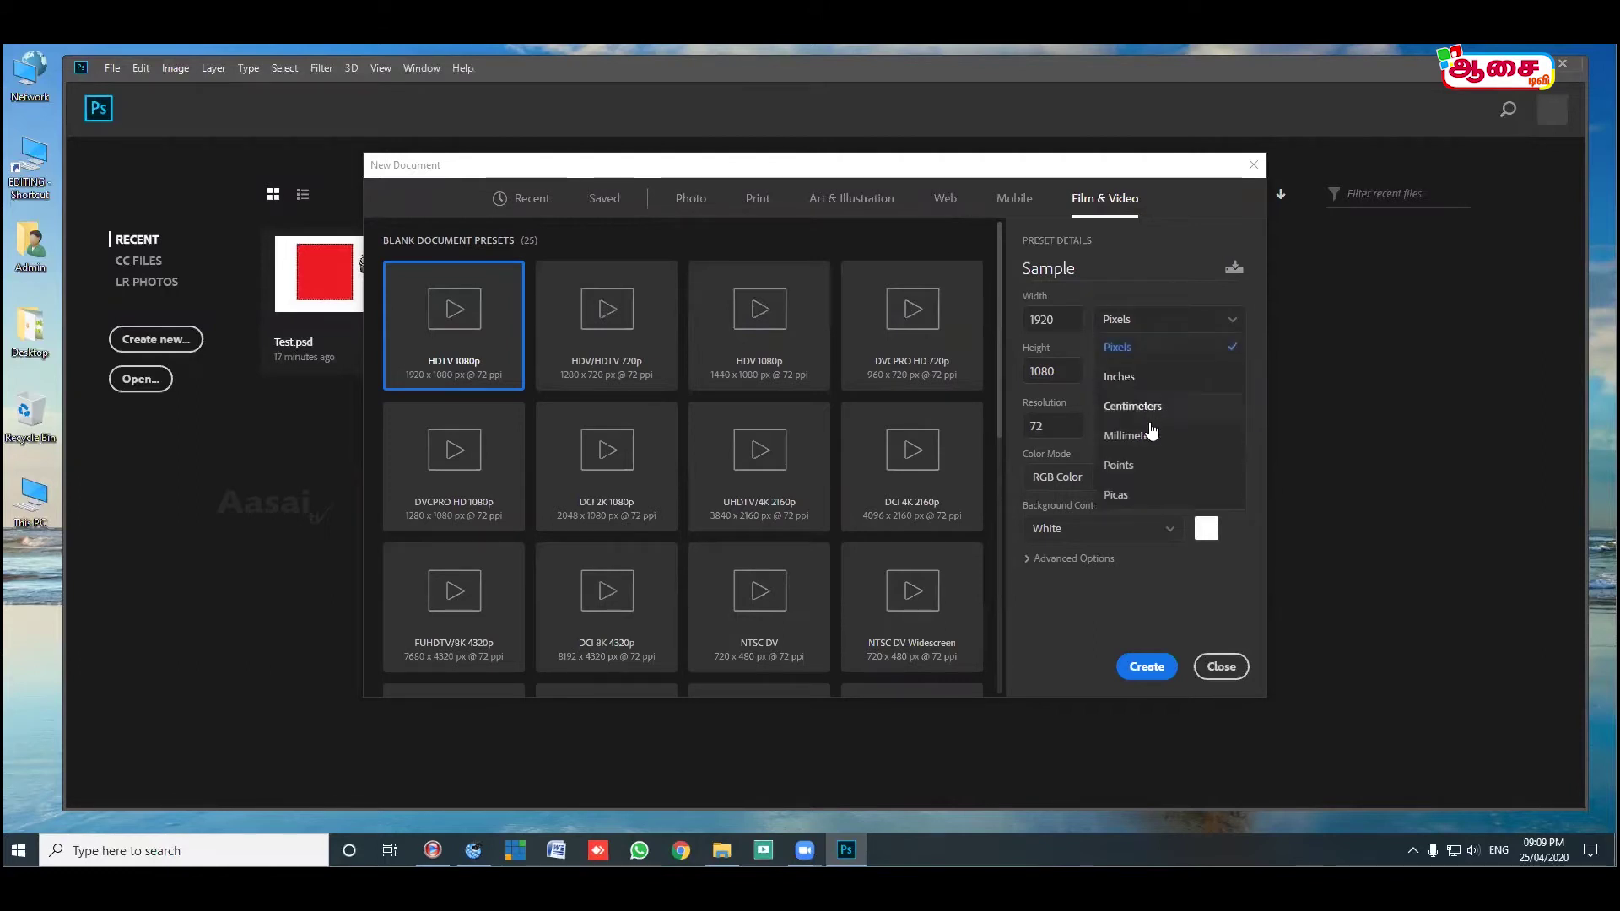
left_click(1141, 347)
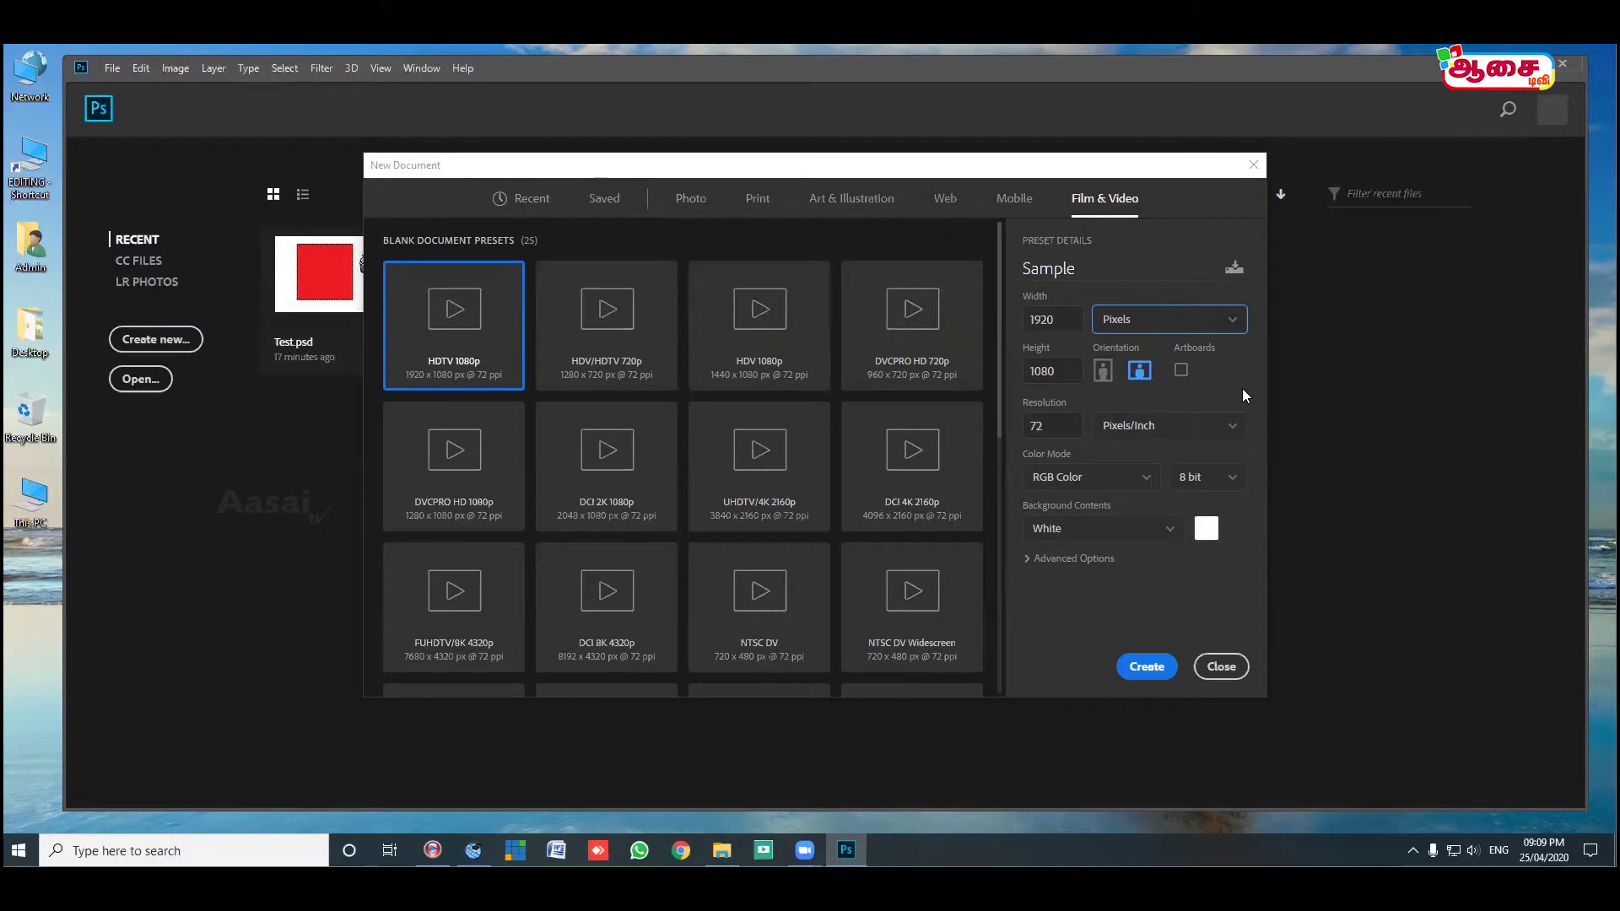
Keep 72 Pixels/Inch resolution and RGB Color, and change the bit depth to 16 bit.
double_click(1055, 426)
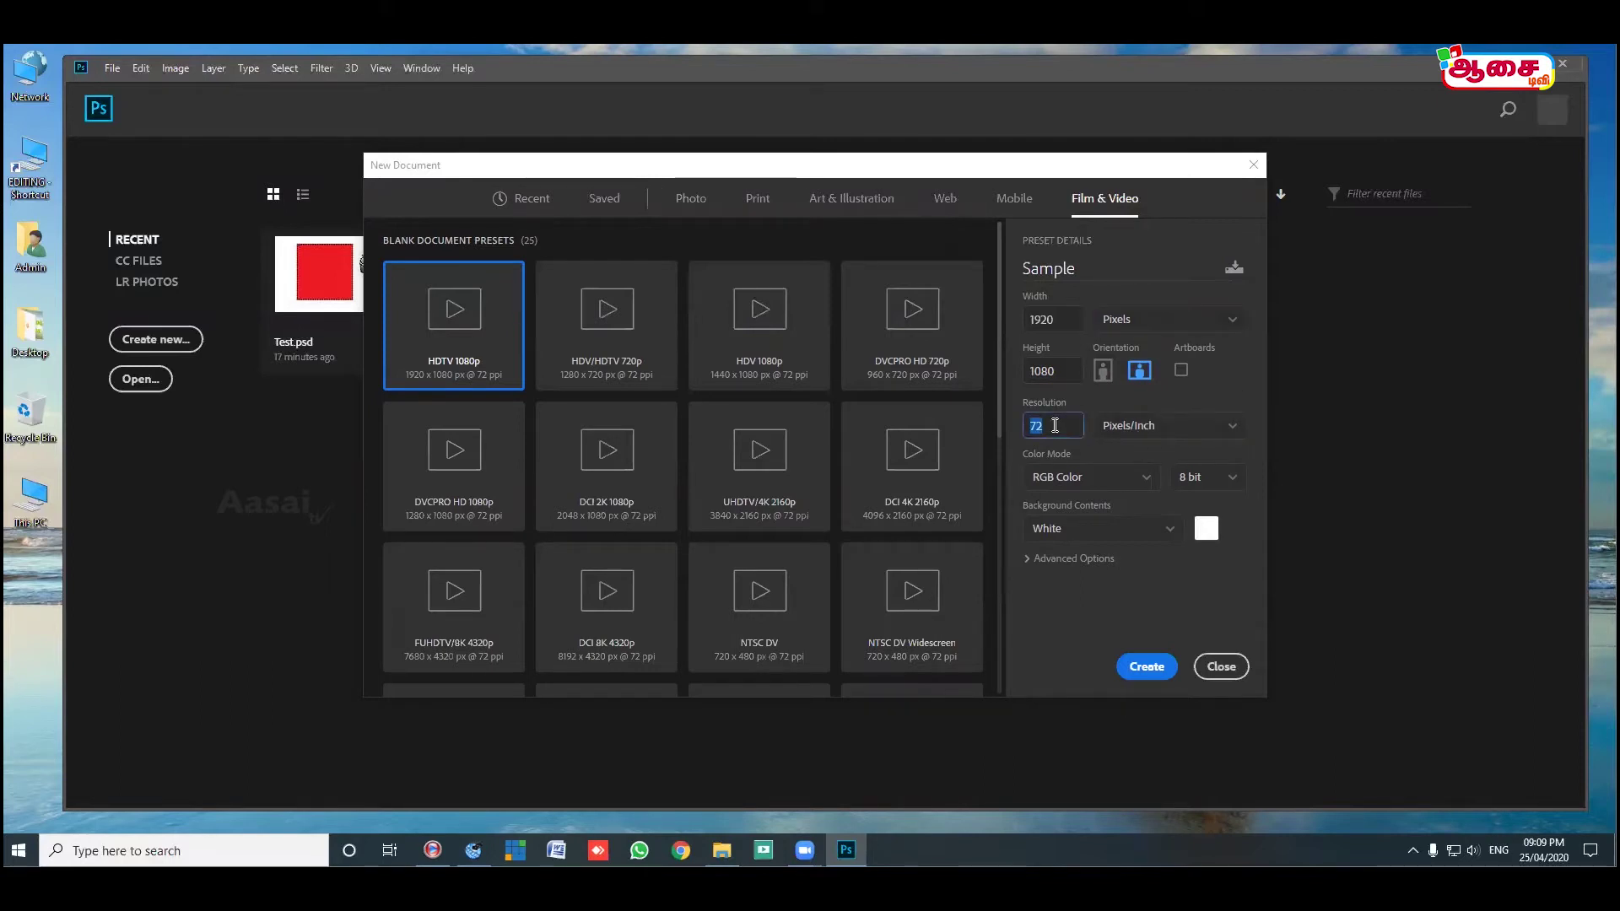
left_click(1162, 426)
left_click(1160, 452)
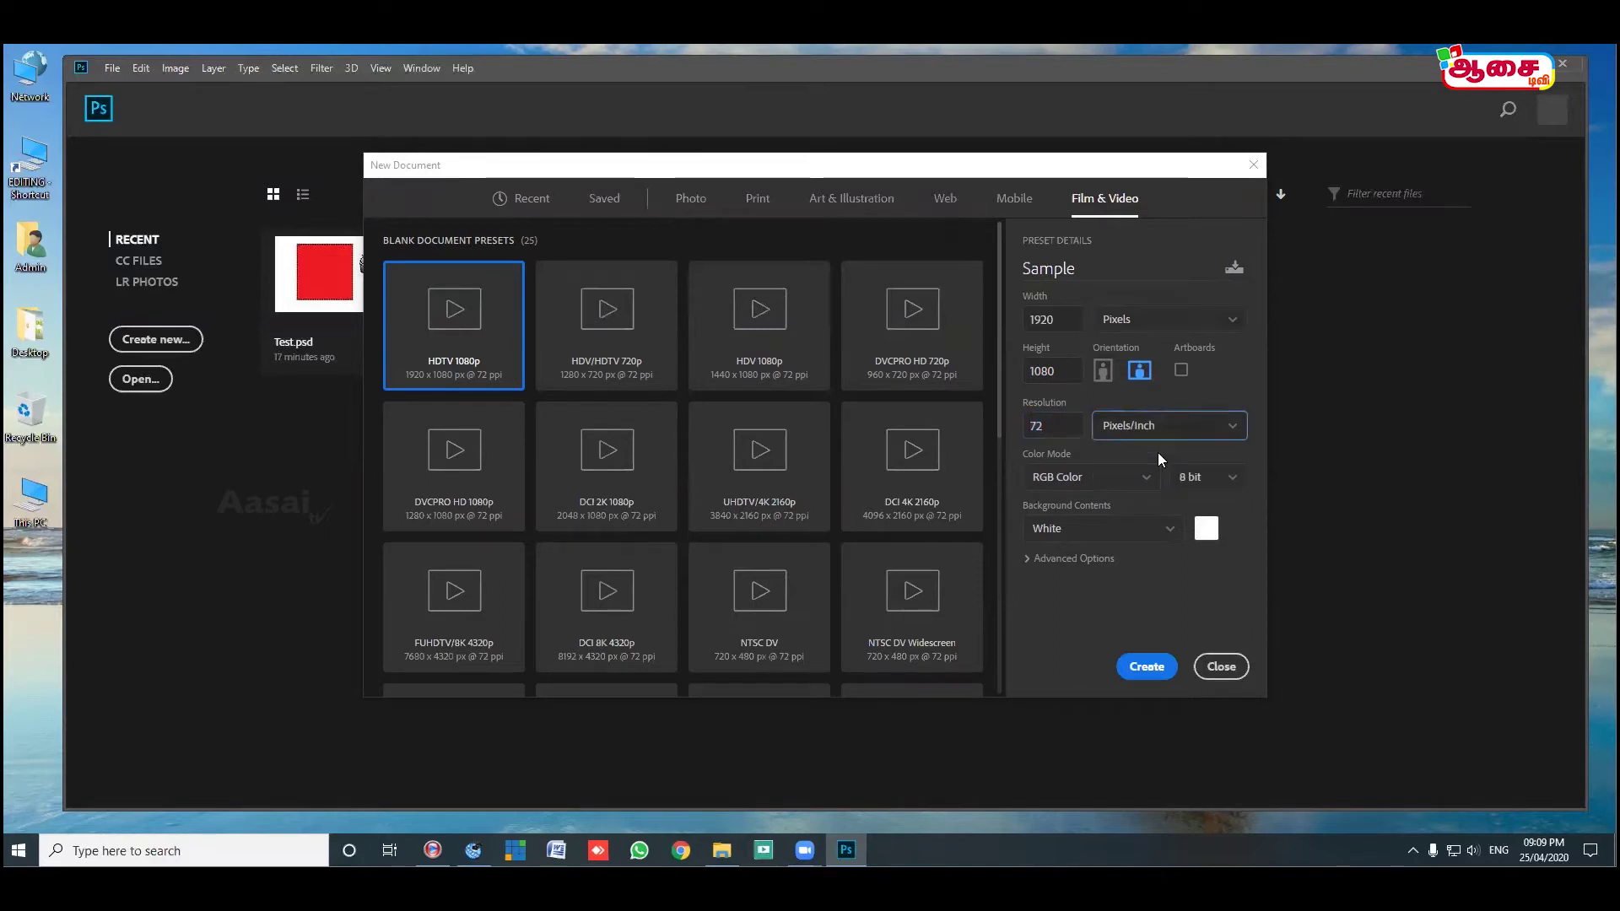
left_click(1058, 492)
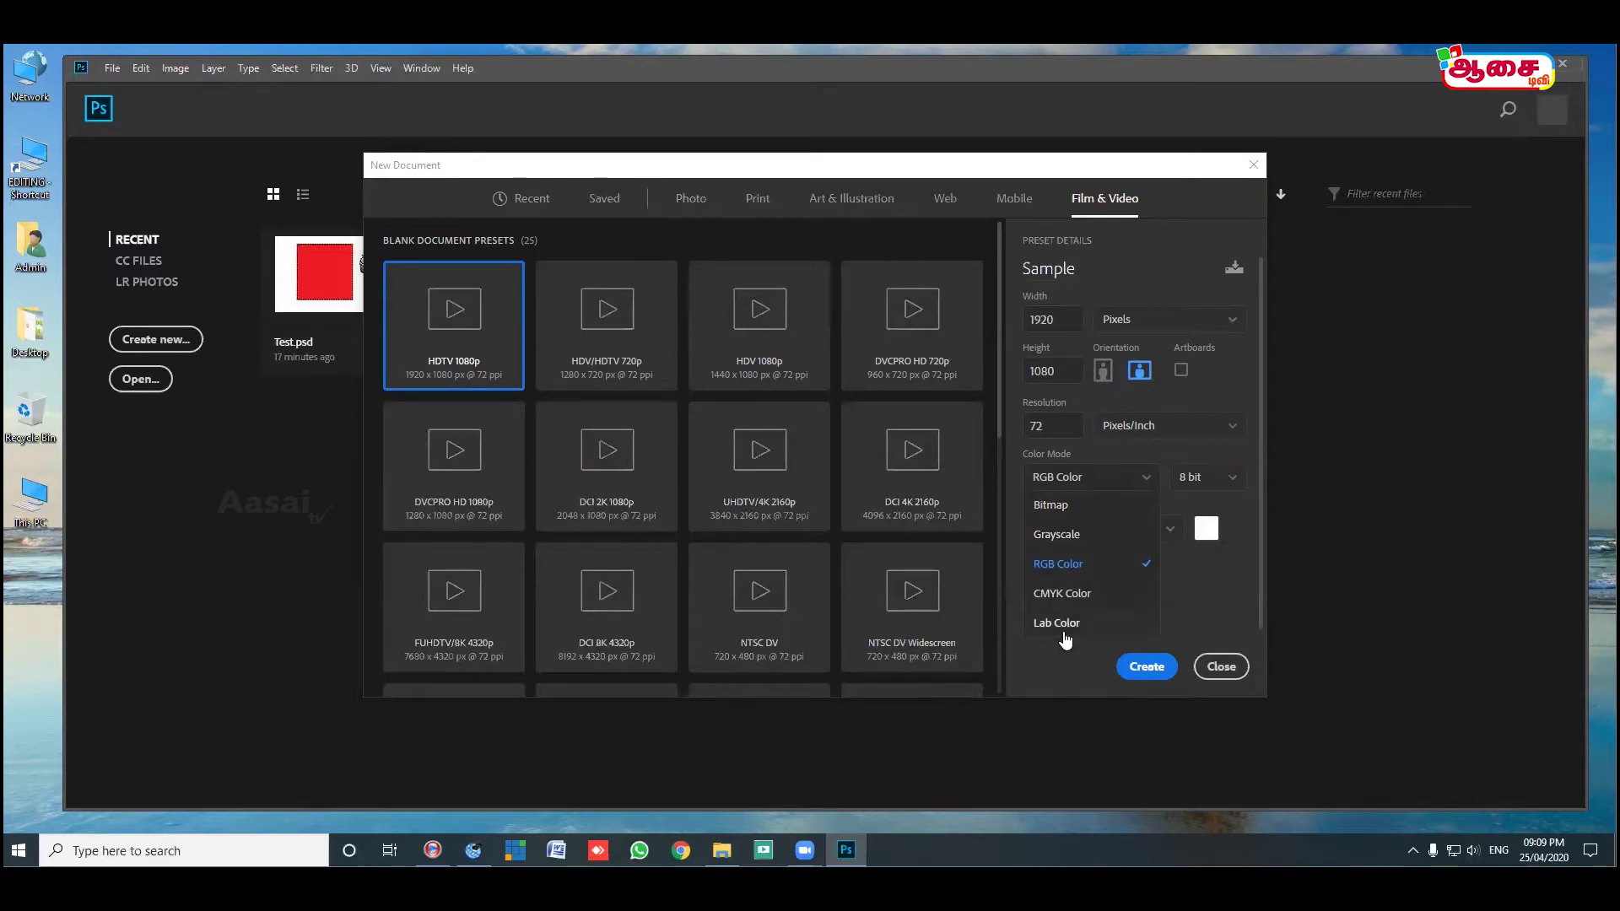
left_click(1065, 567)
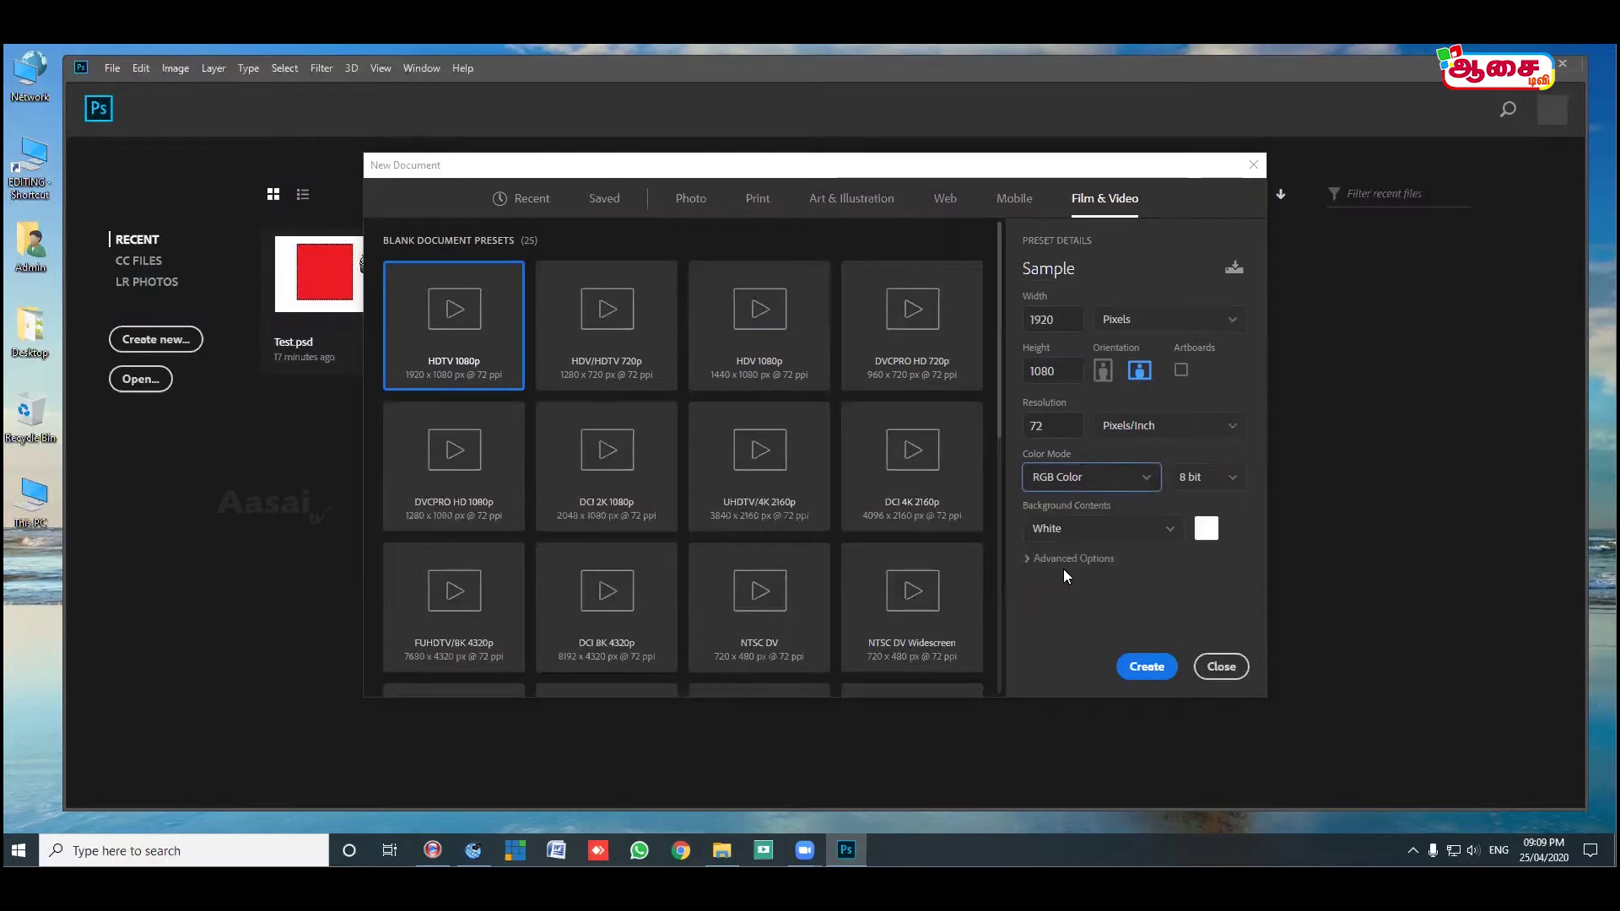
left_click(1226, 481)
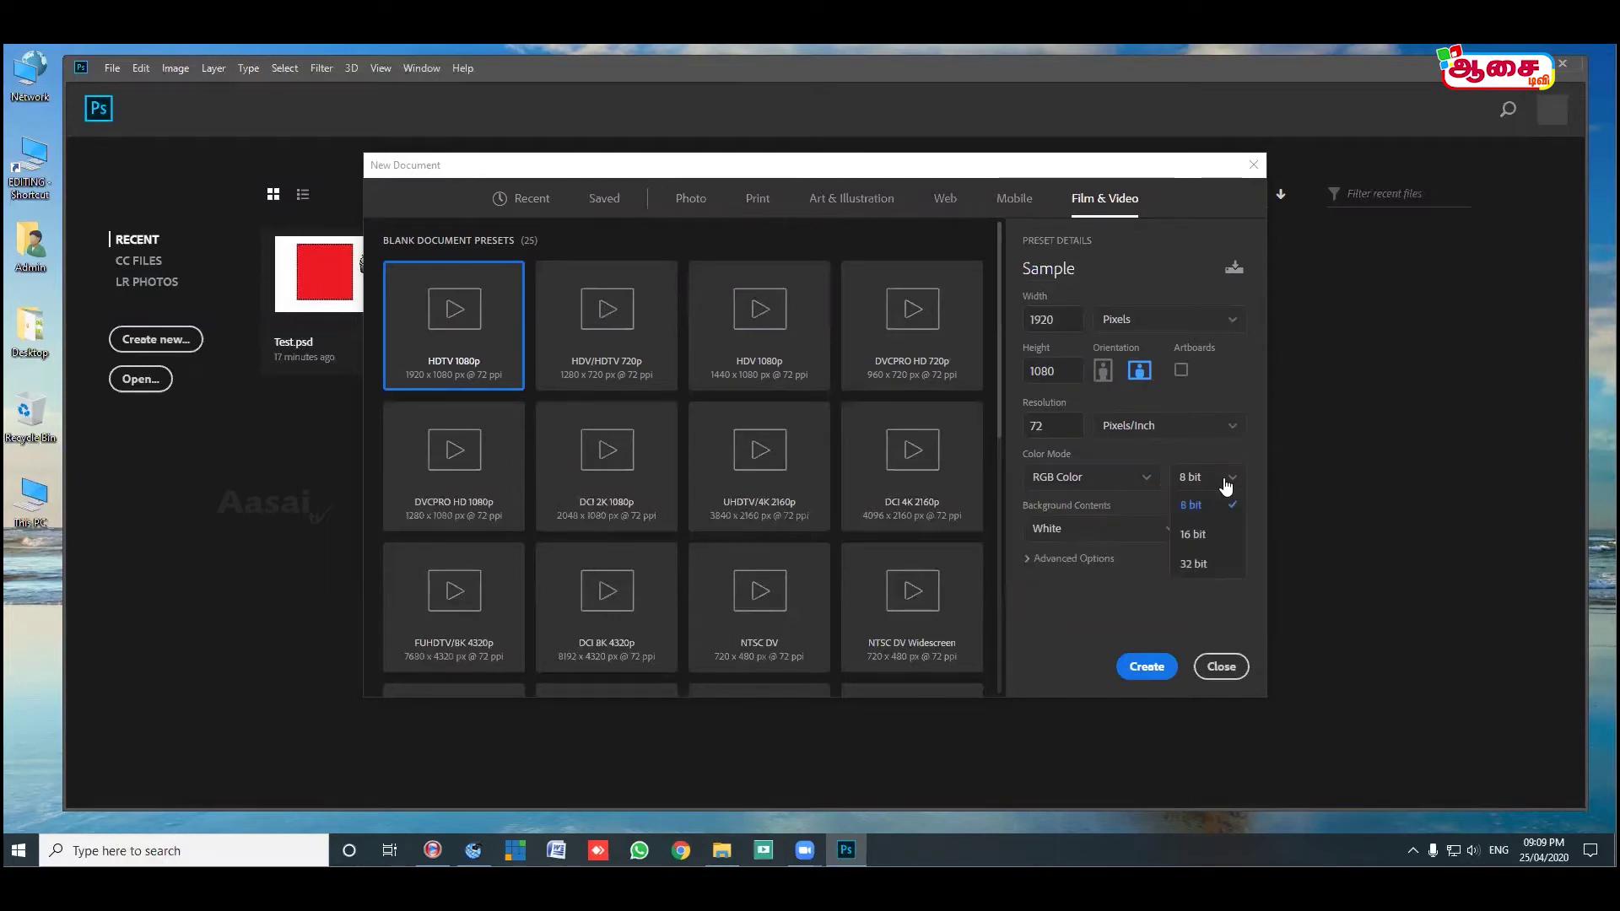
left_click(1205, 536)
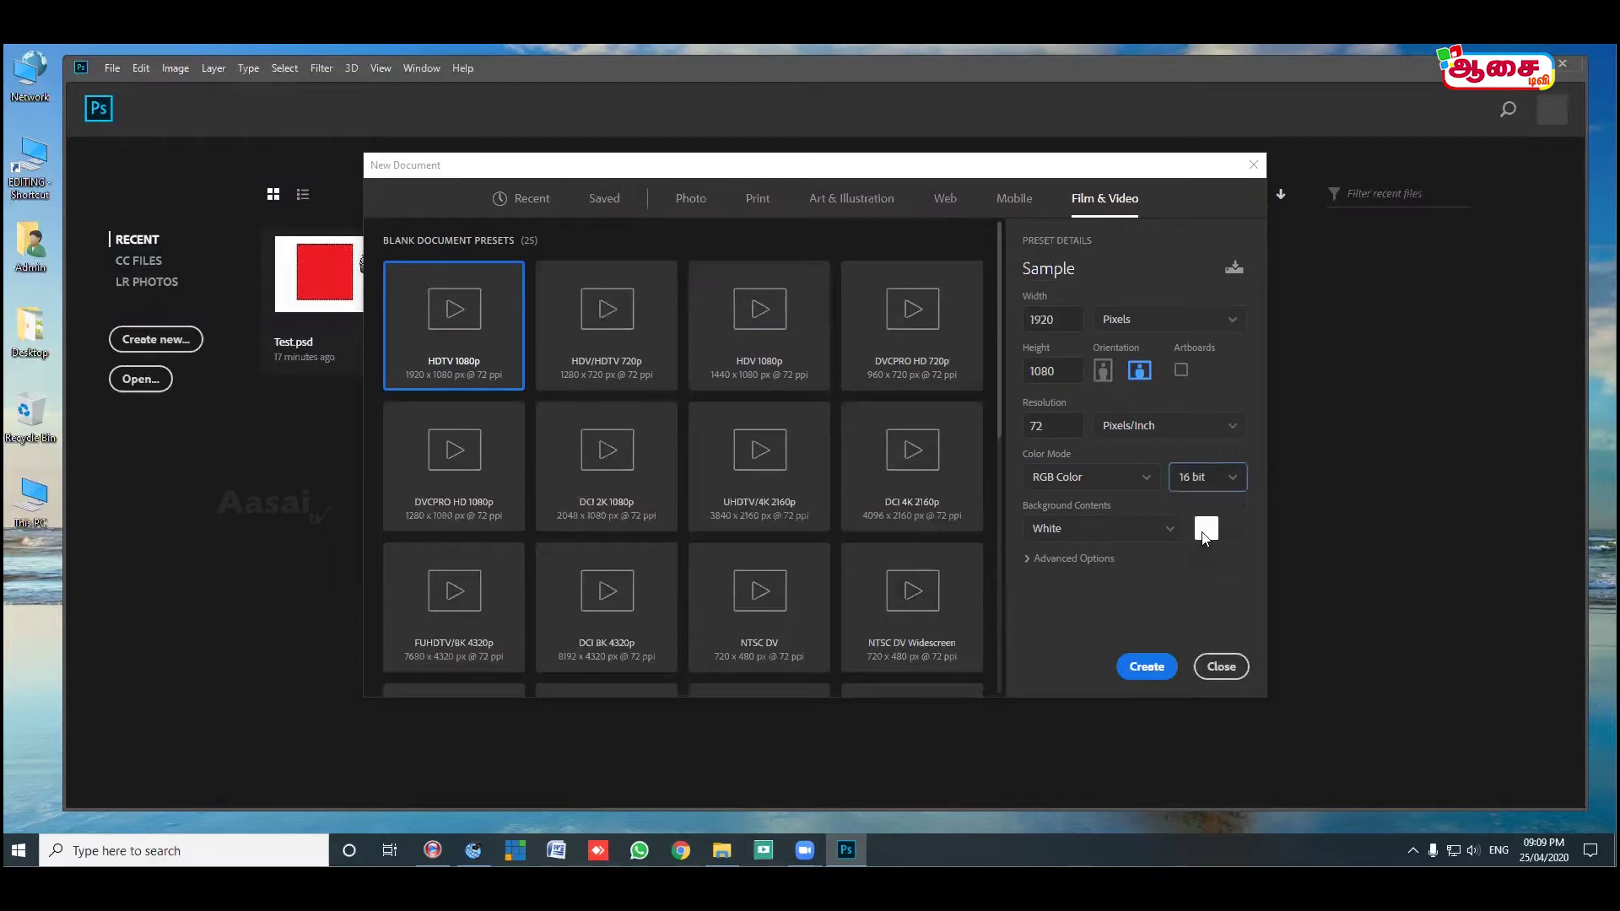
Set Background Contents to dark red 720000 background colour and create the Sample document.
left_click(1092, 540)
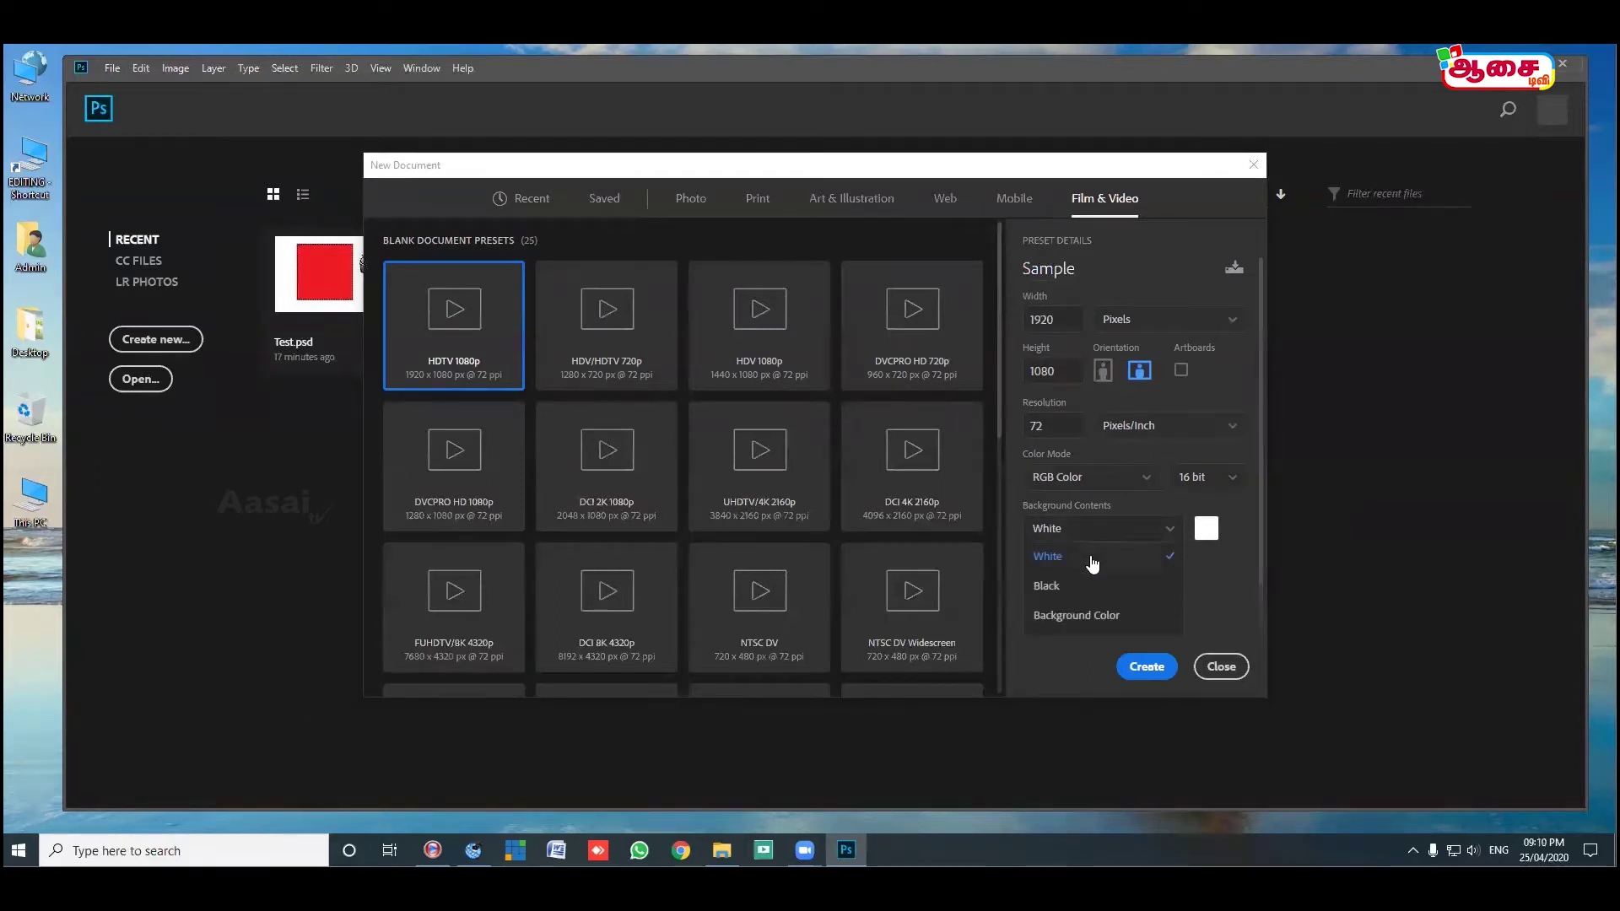
left_click(1084, 616)
left_click(1205, 536)
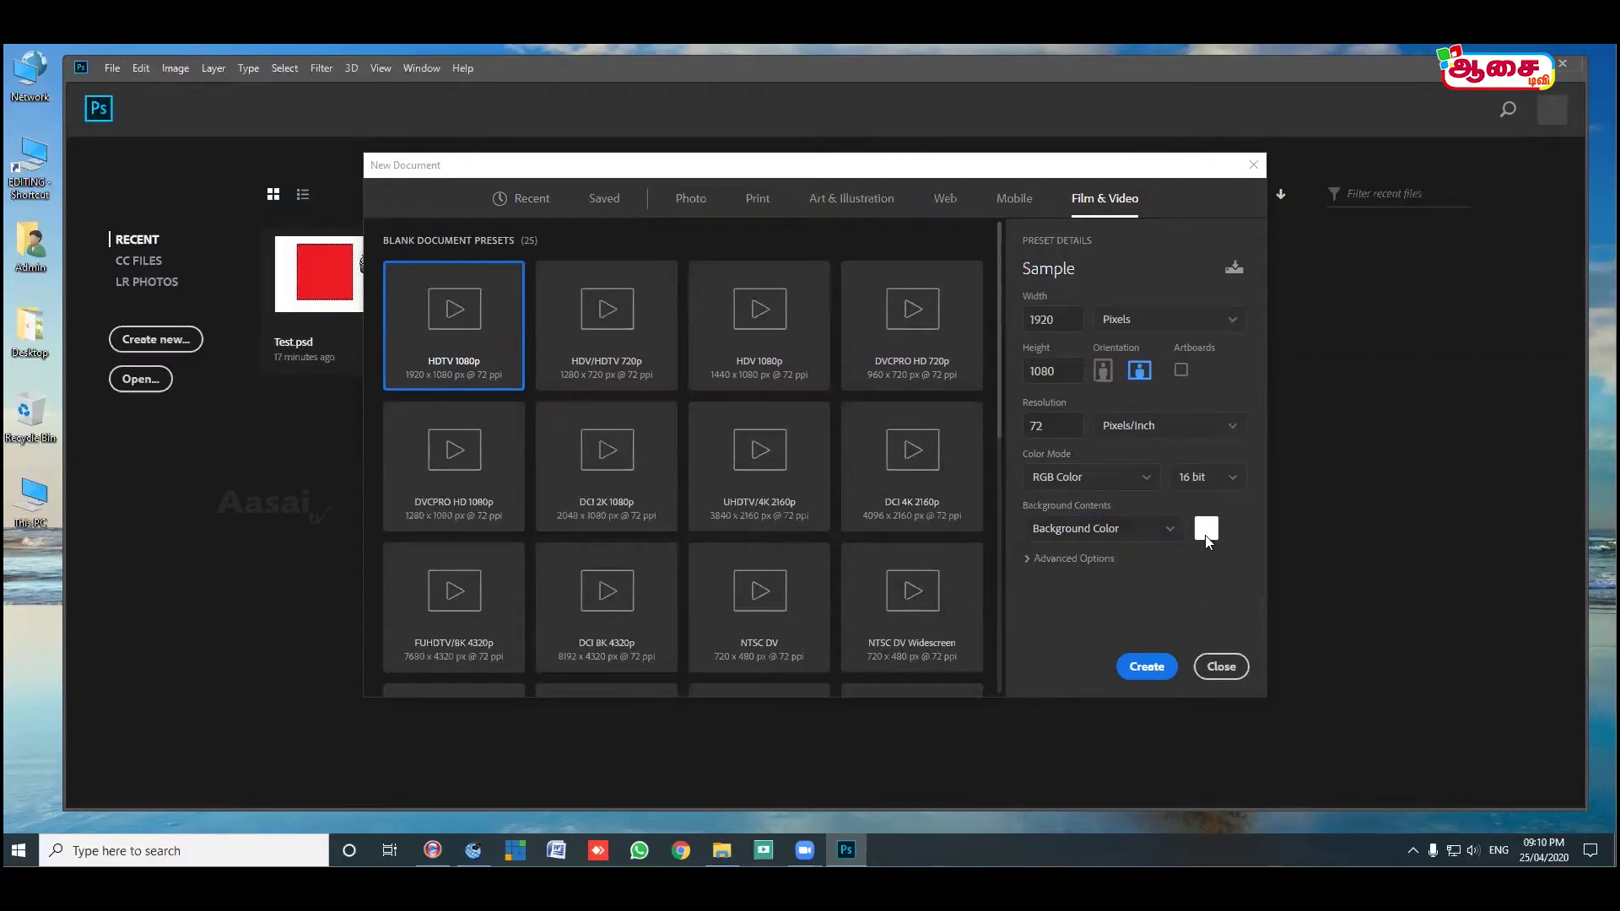
left_click(1265, 295)
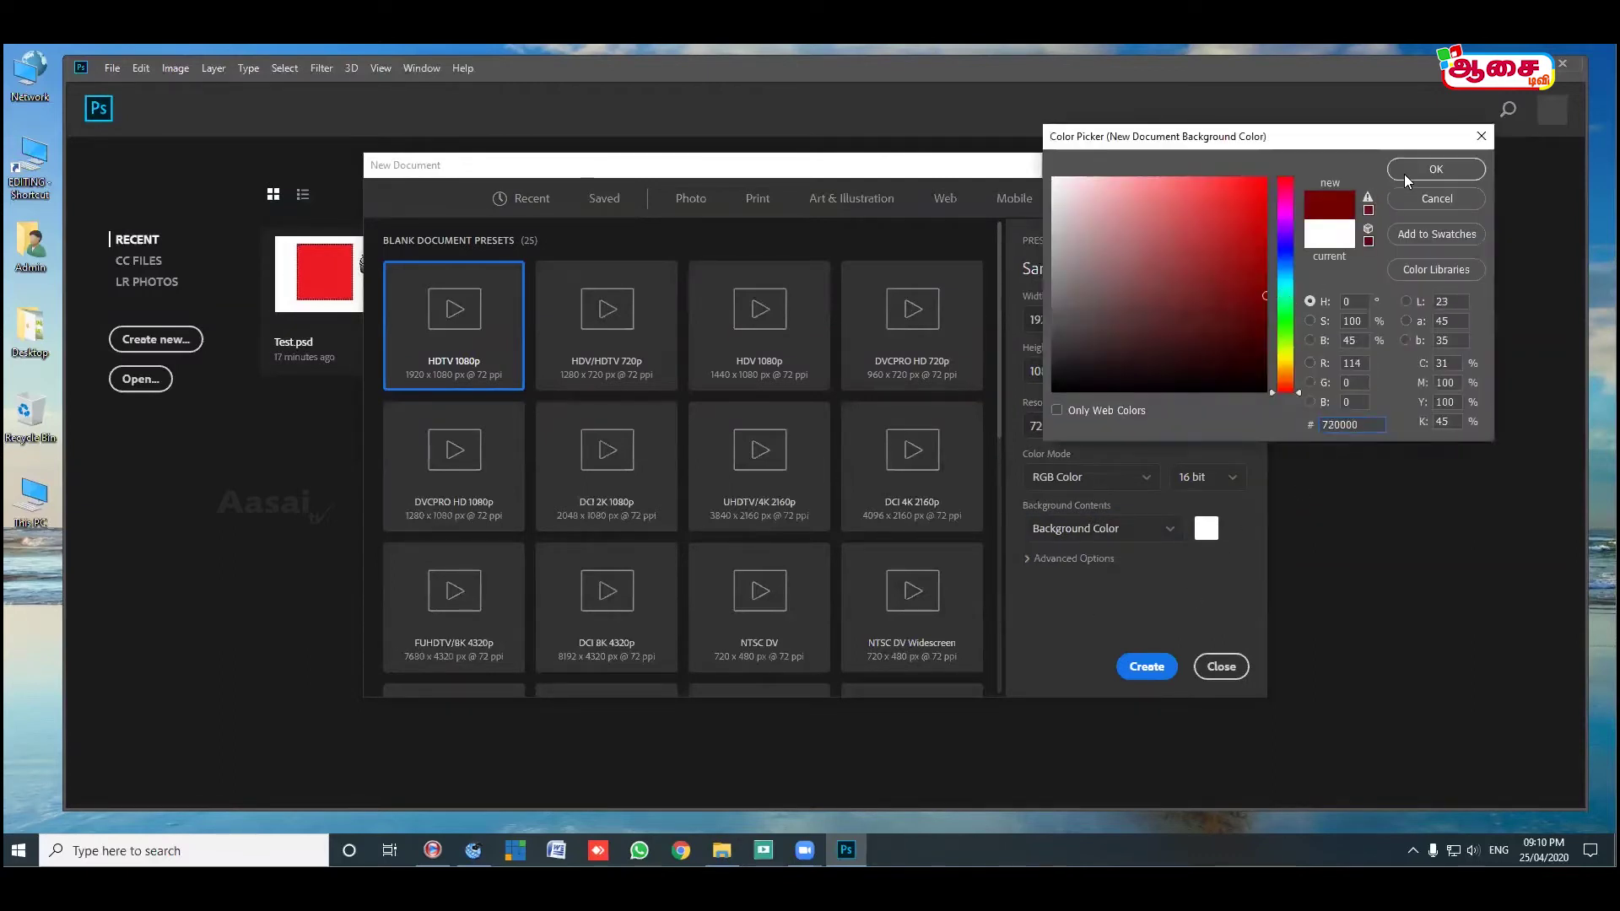
left_click(1404, 174)
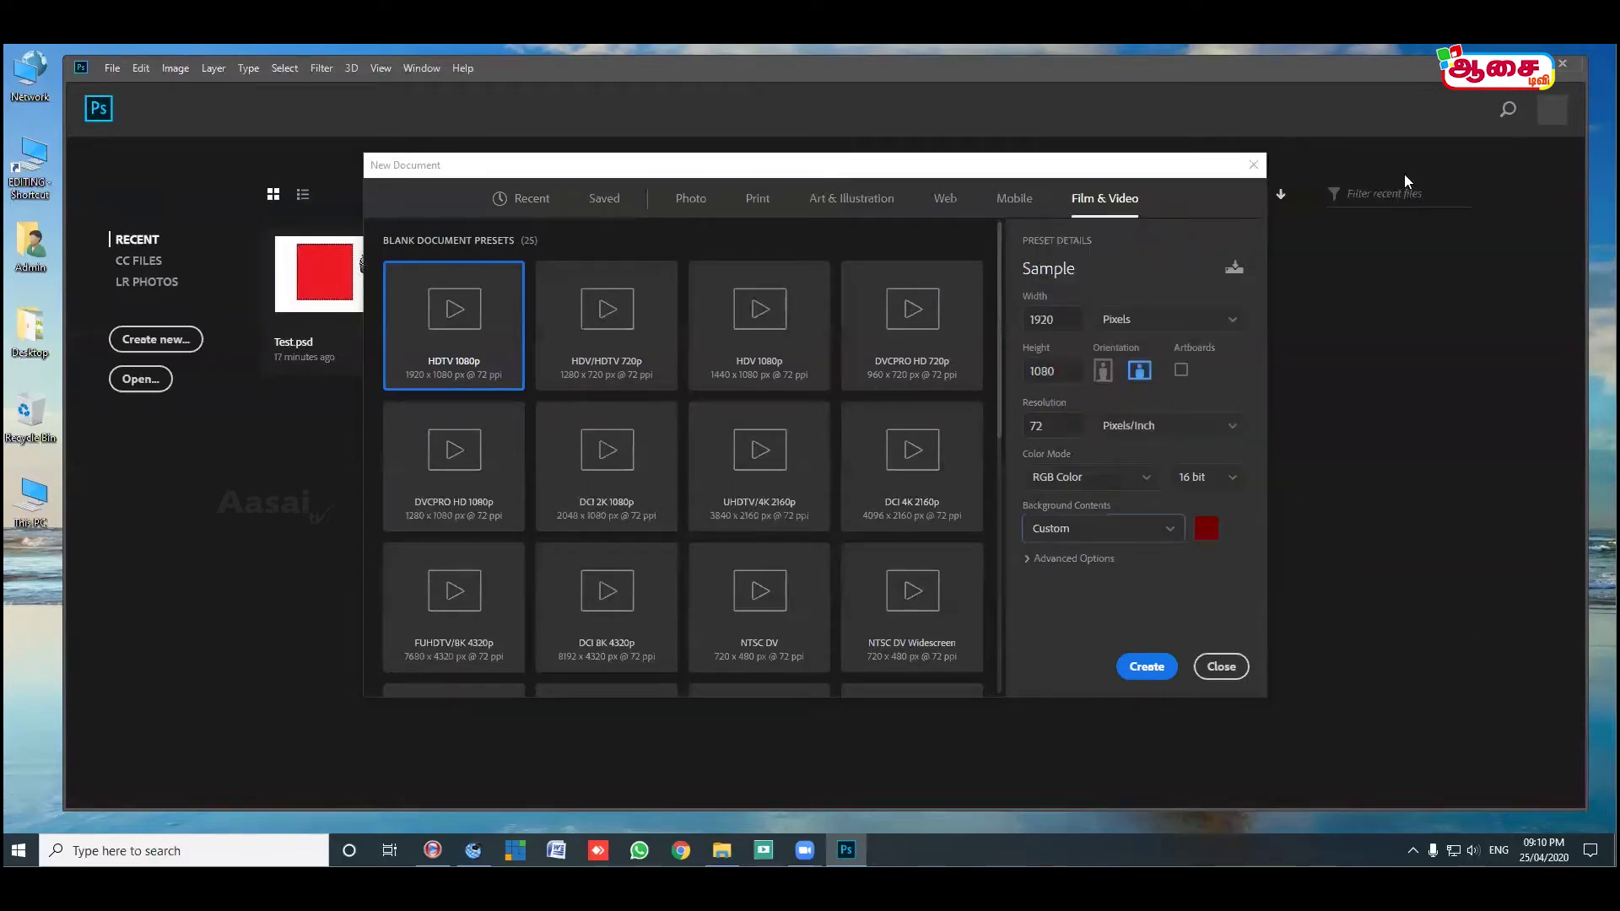
left_click(1147, 668)
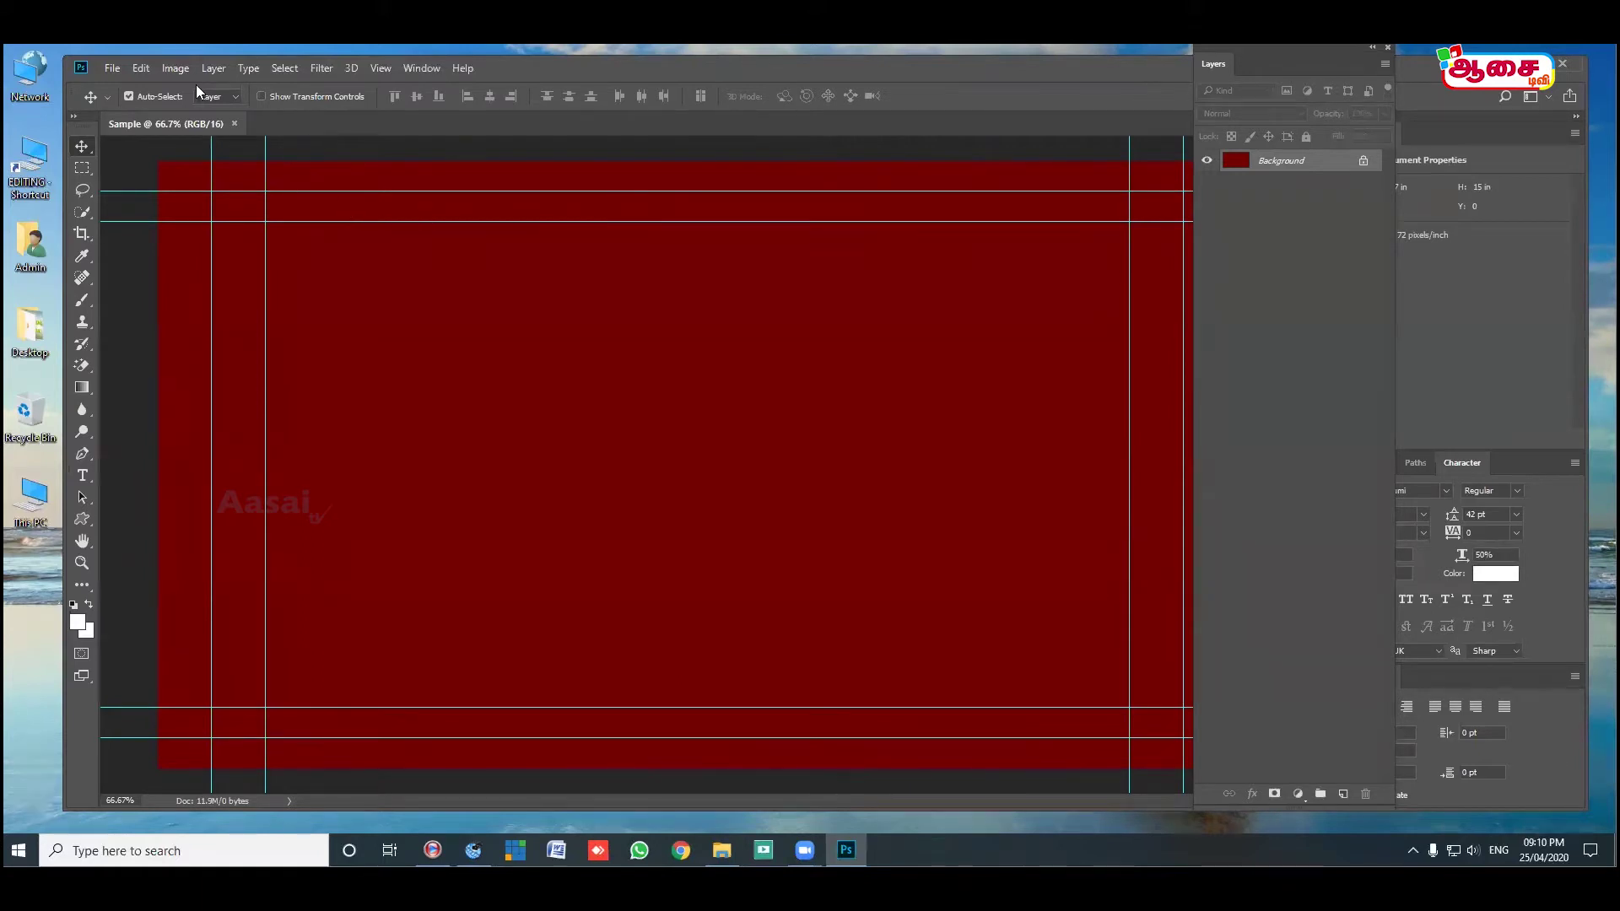
left_click(410, 69)
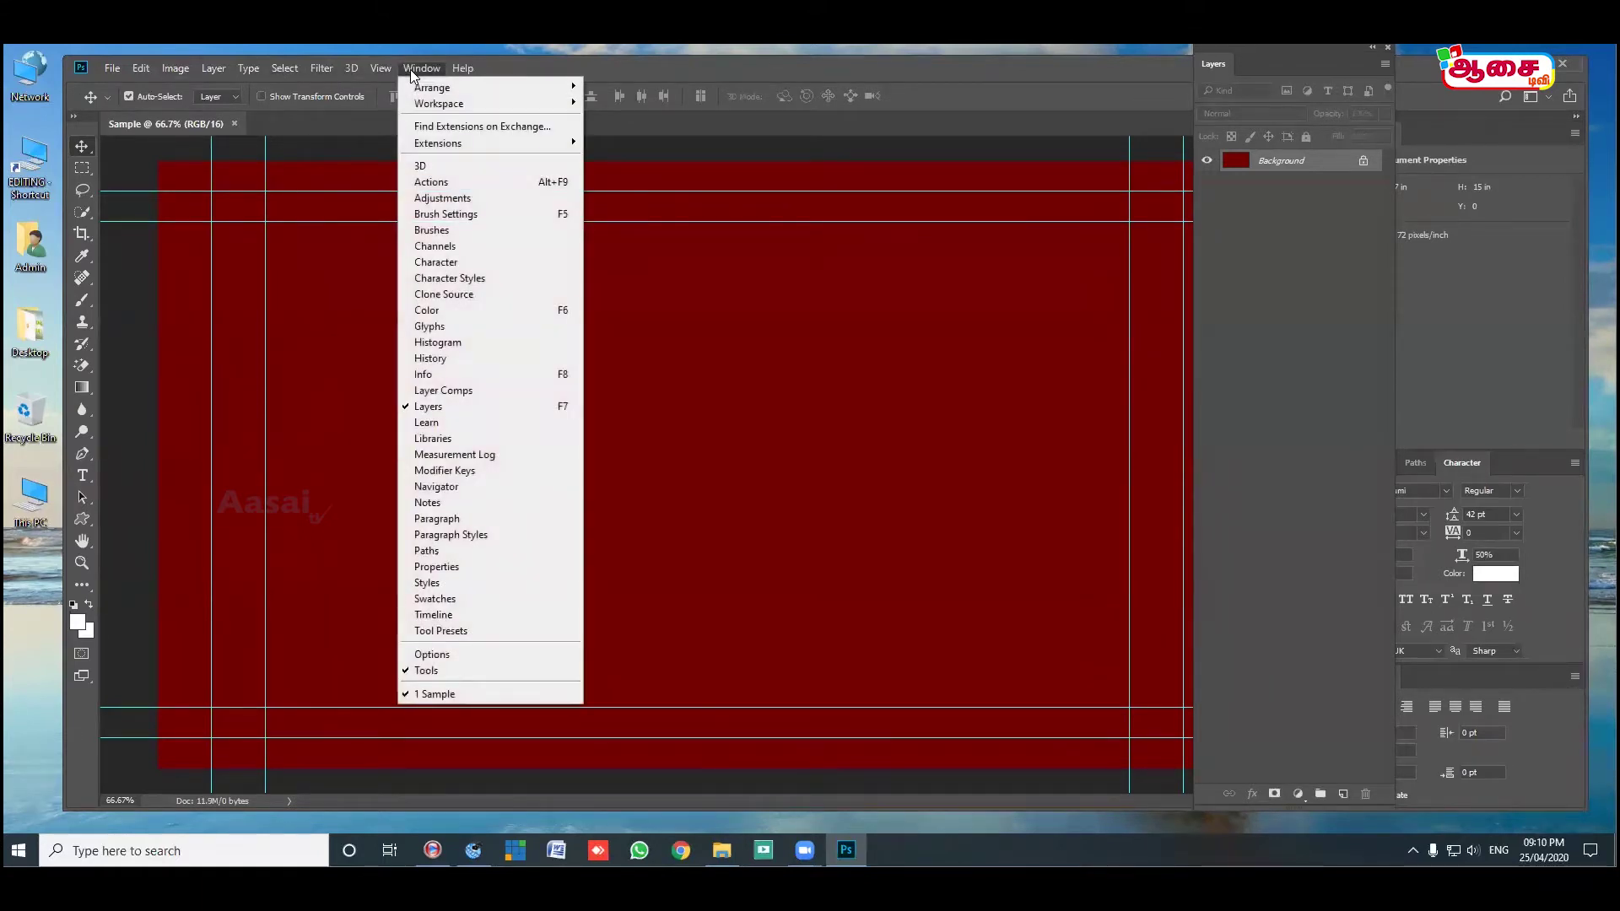
mouse_move(421, 104)
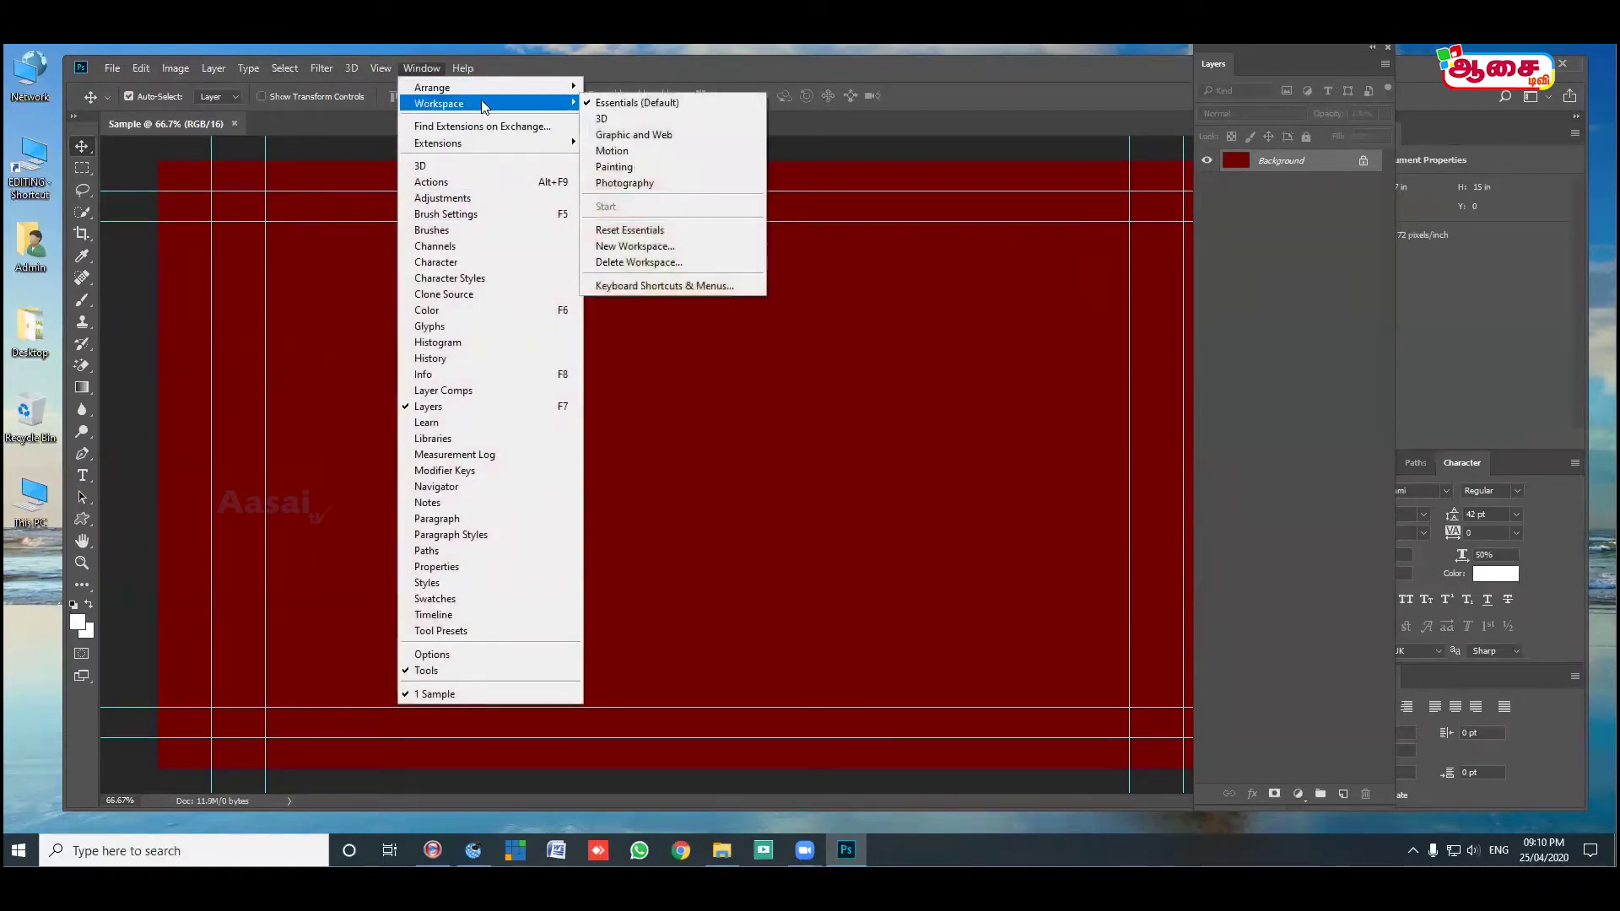
left_click(694, 104)
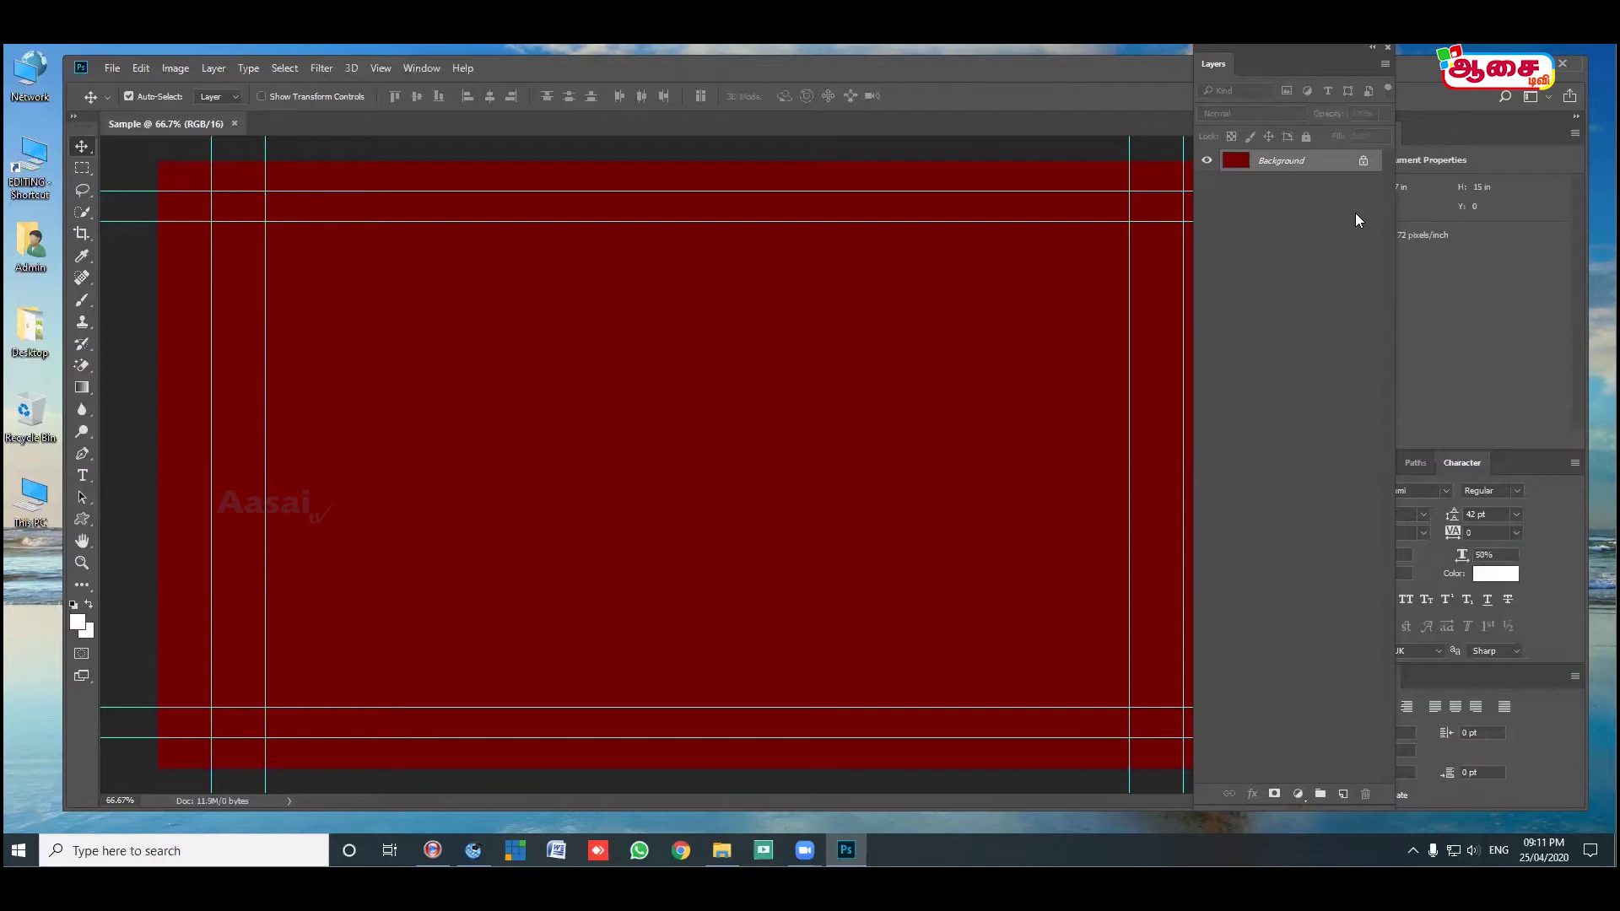
left_click(1363, 163)
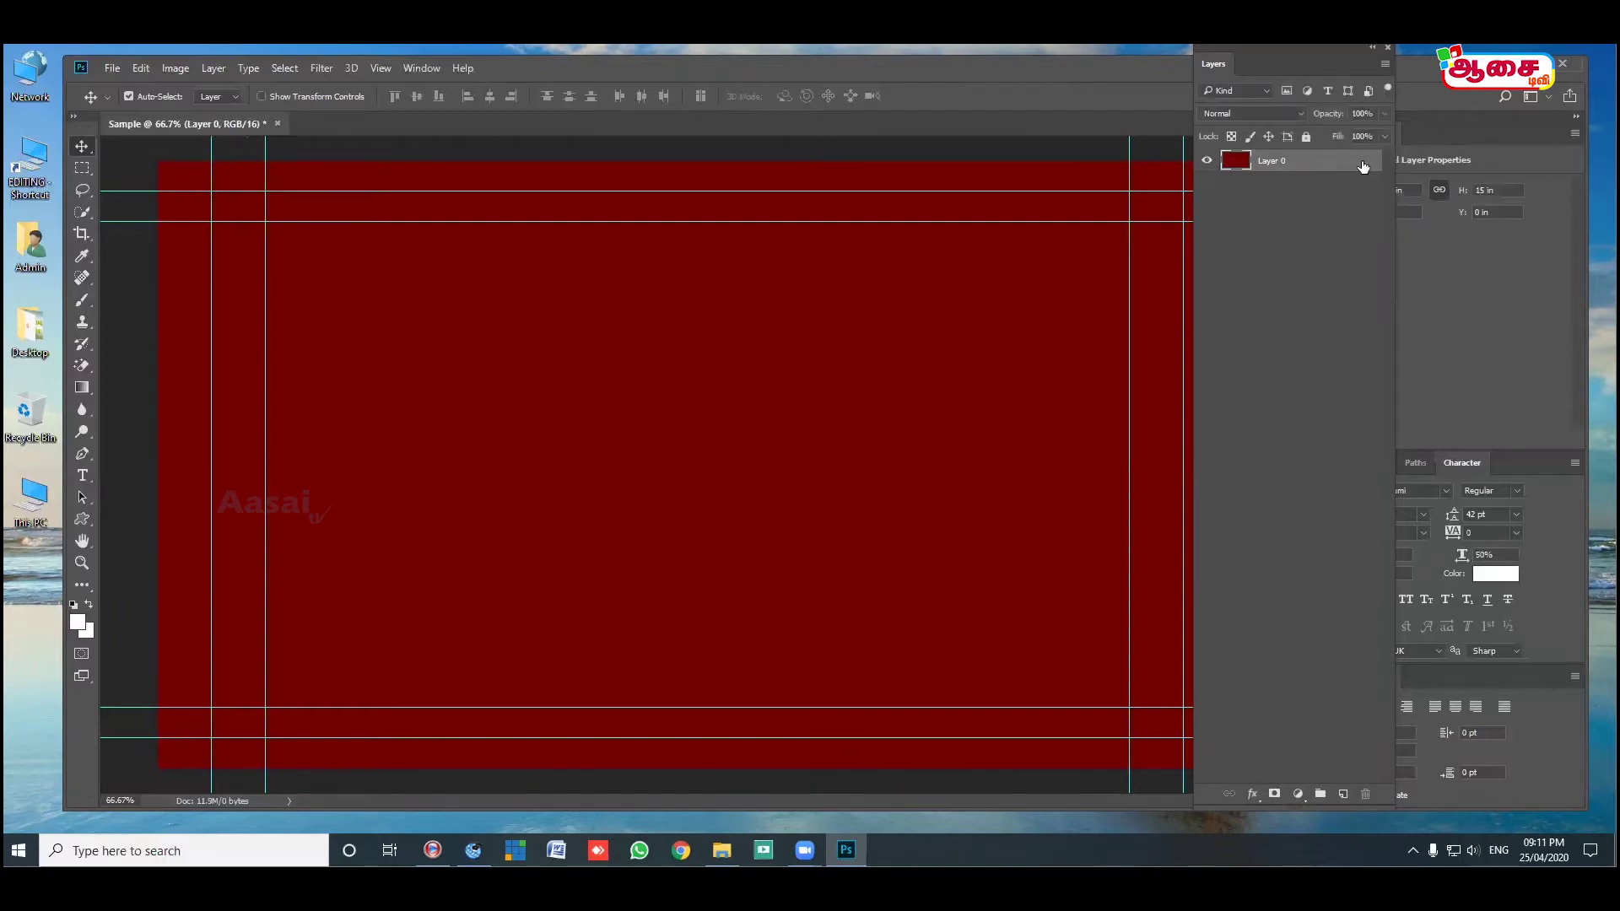
Rename Layer 0 to BG and keep the BG layer selected.
double_click(1270, 162)
type("B")
left_click(1295, 204)
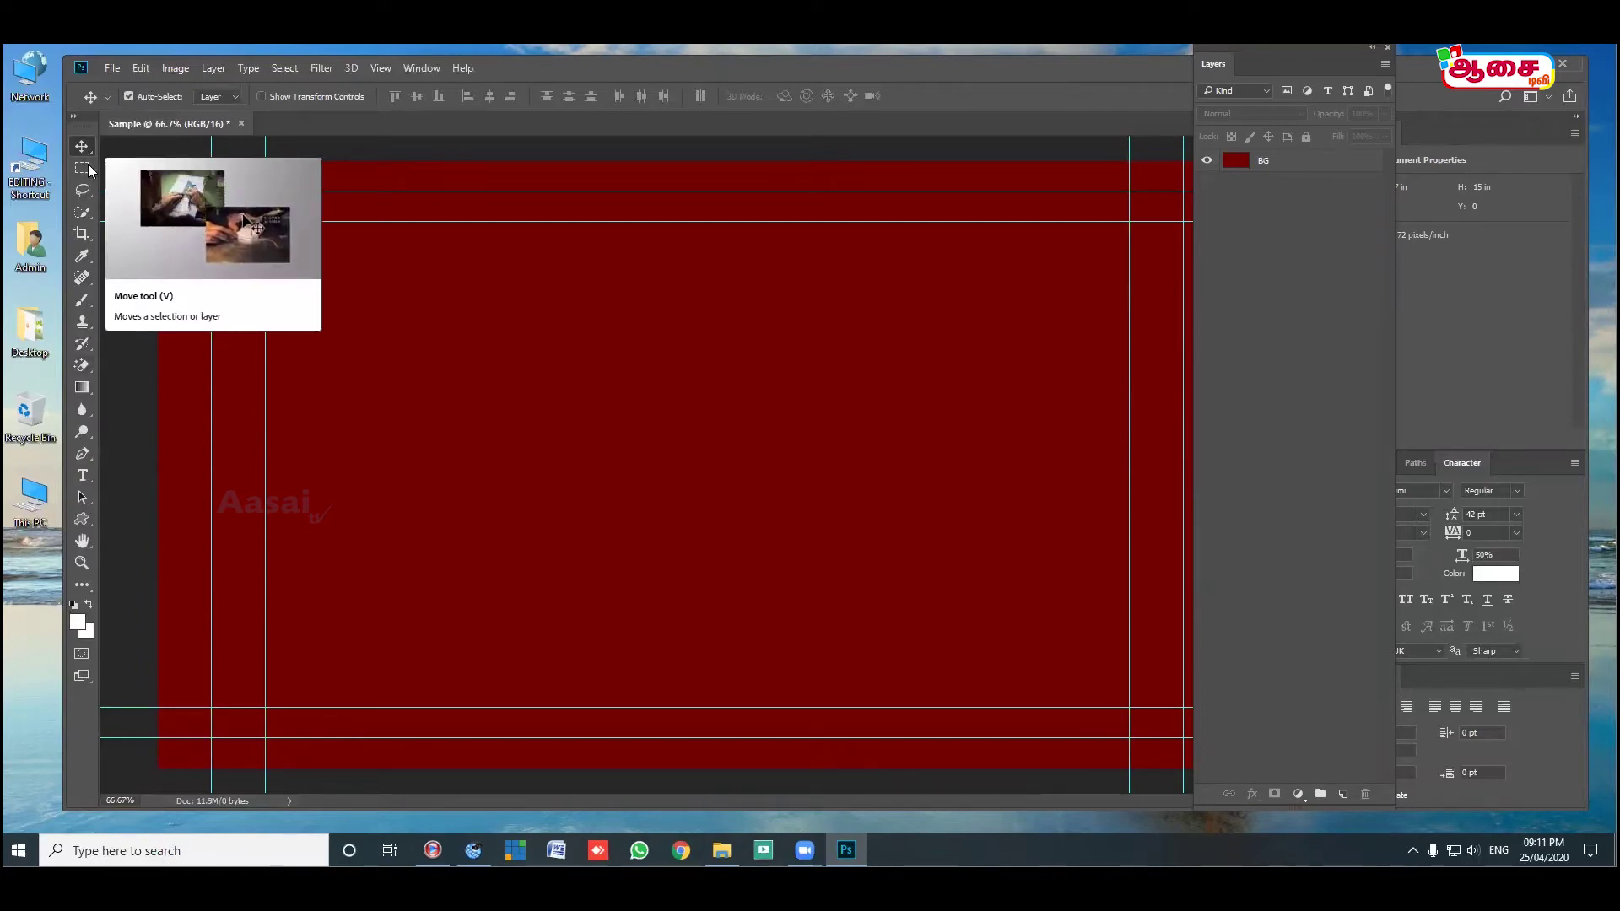
left_click(1260, 166)
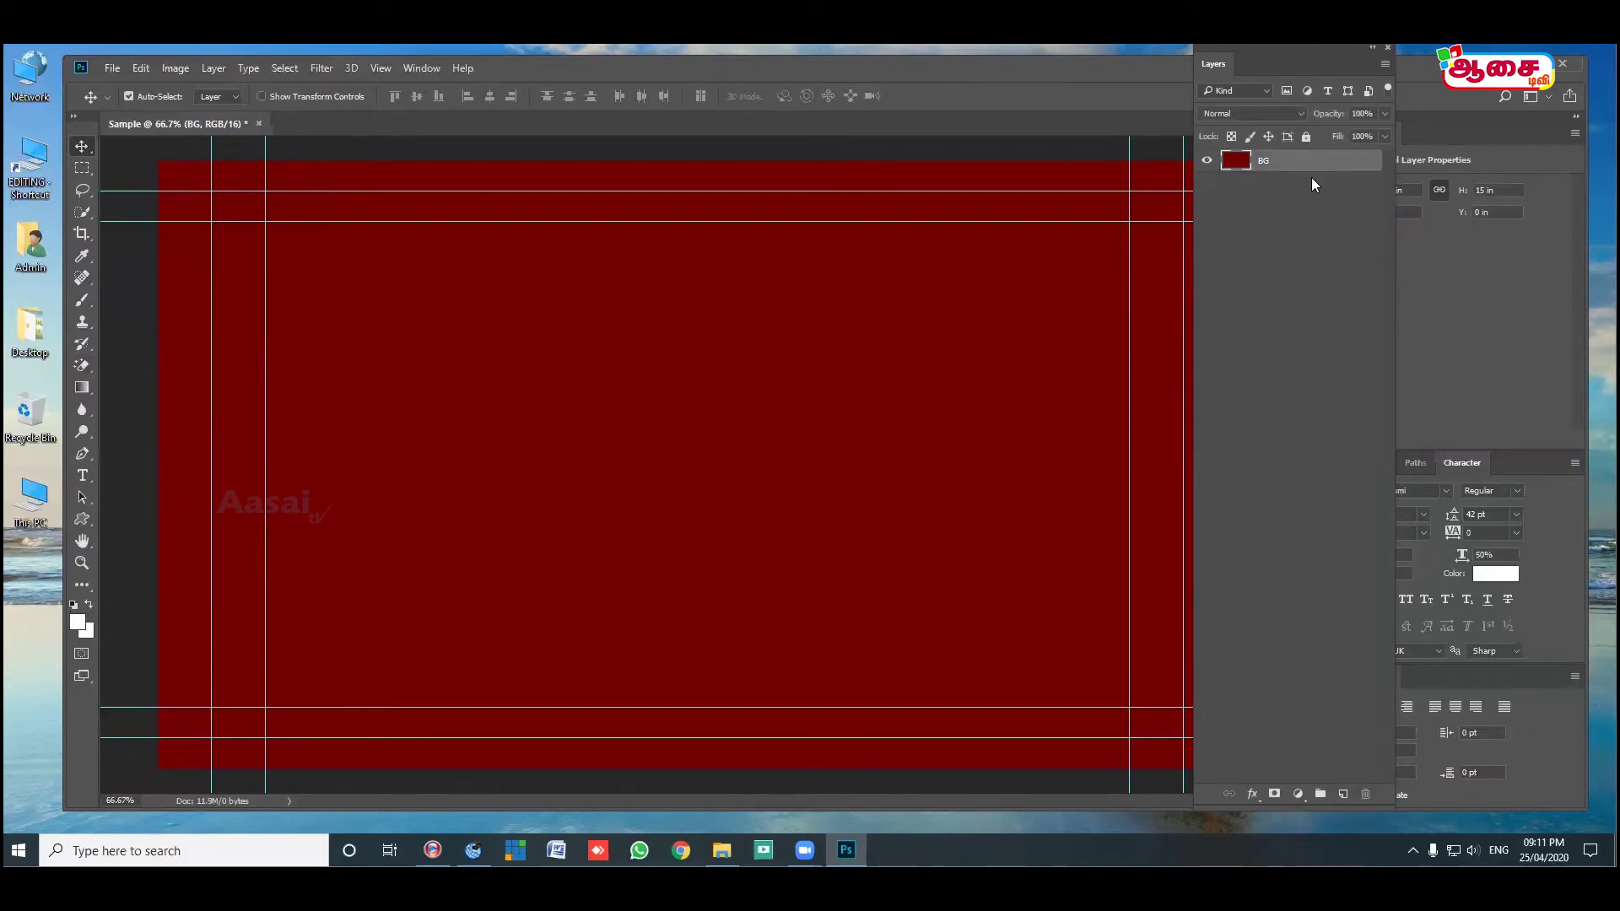
left_click(1325, 209)
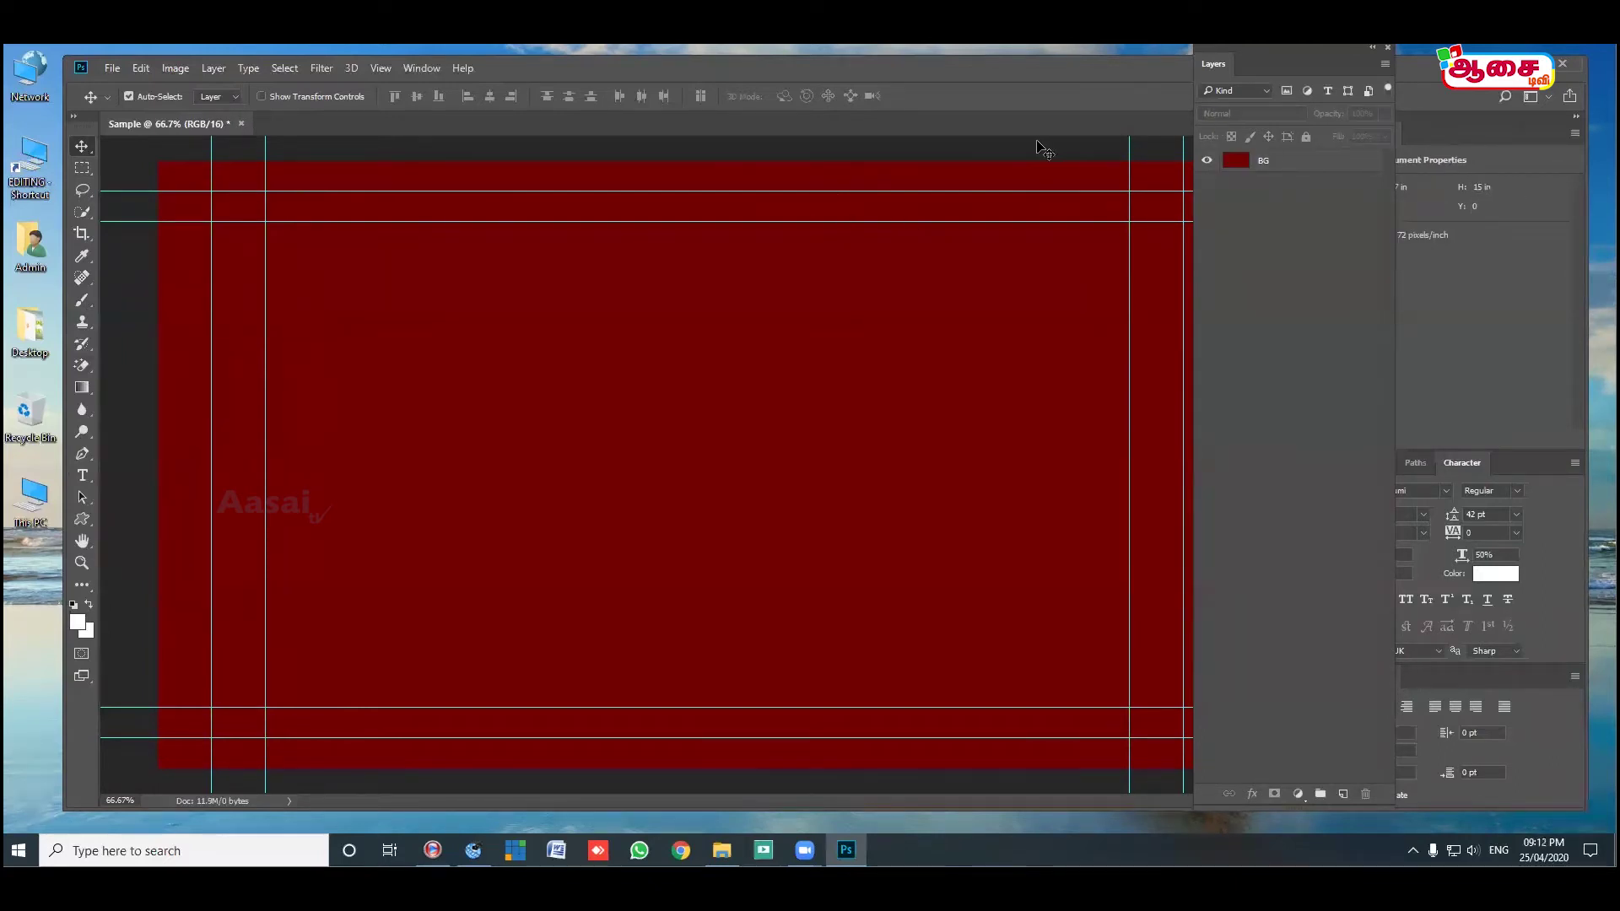
left_click(1272, 166)
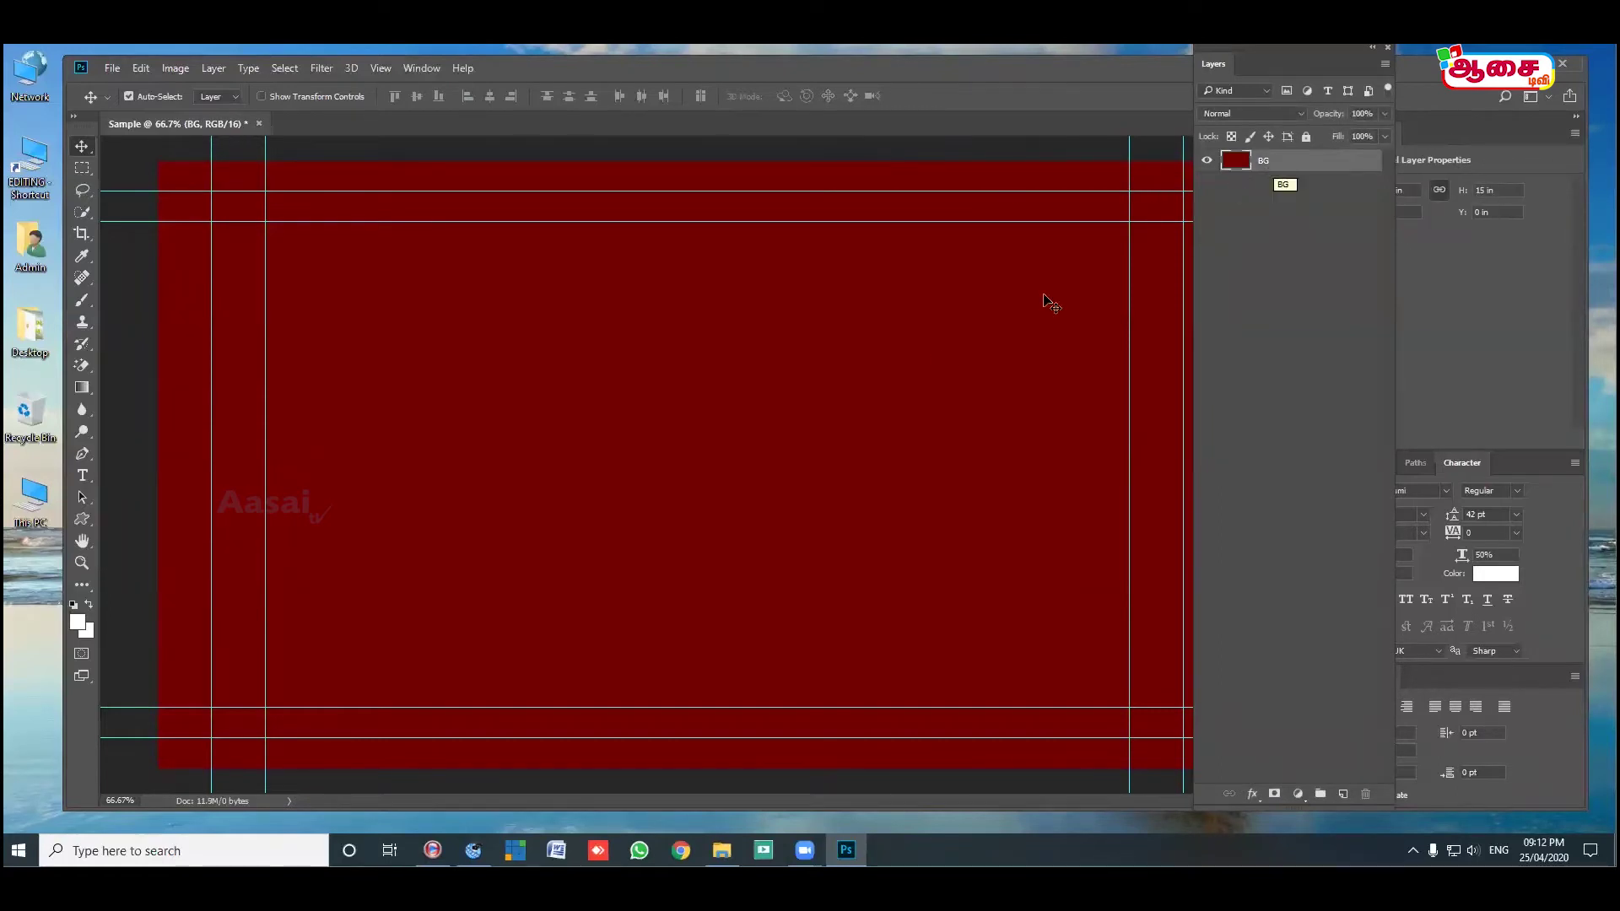
mouse_move(726, 452)
left_mouse_down()
mouse_move(676, 485)
mouse_move(673, 448)
mouse_move(697, 495)
mouse_move(756, 433)
mouse_move(717, 486)
mouse_move(730, 433)
mouse_move(735, 478)
mouse_move(733, 410)
mouse_move(731, 451)
mouse_move(733, 411)
mouse_move(727, 441)
mouse_move(751, 439)
mouse_move(703, 434)
mouse_move(742, 442)
mouse_move(759, 423)
mouse_move(746, 432)
left_mouse_up()
left_click(141, 73)
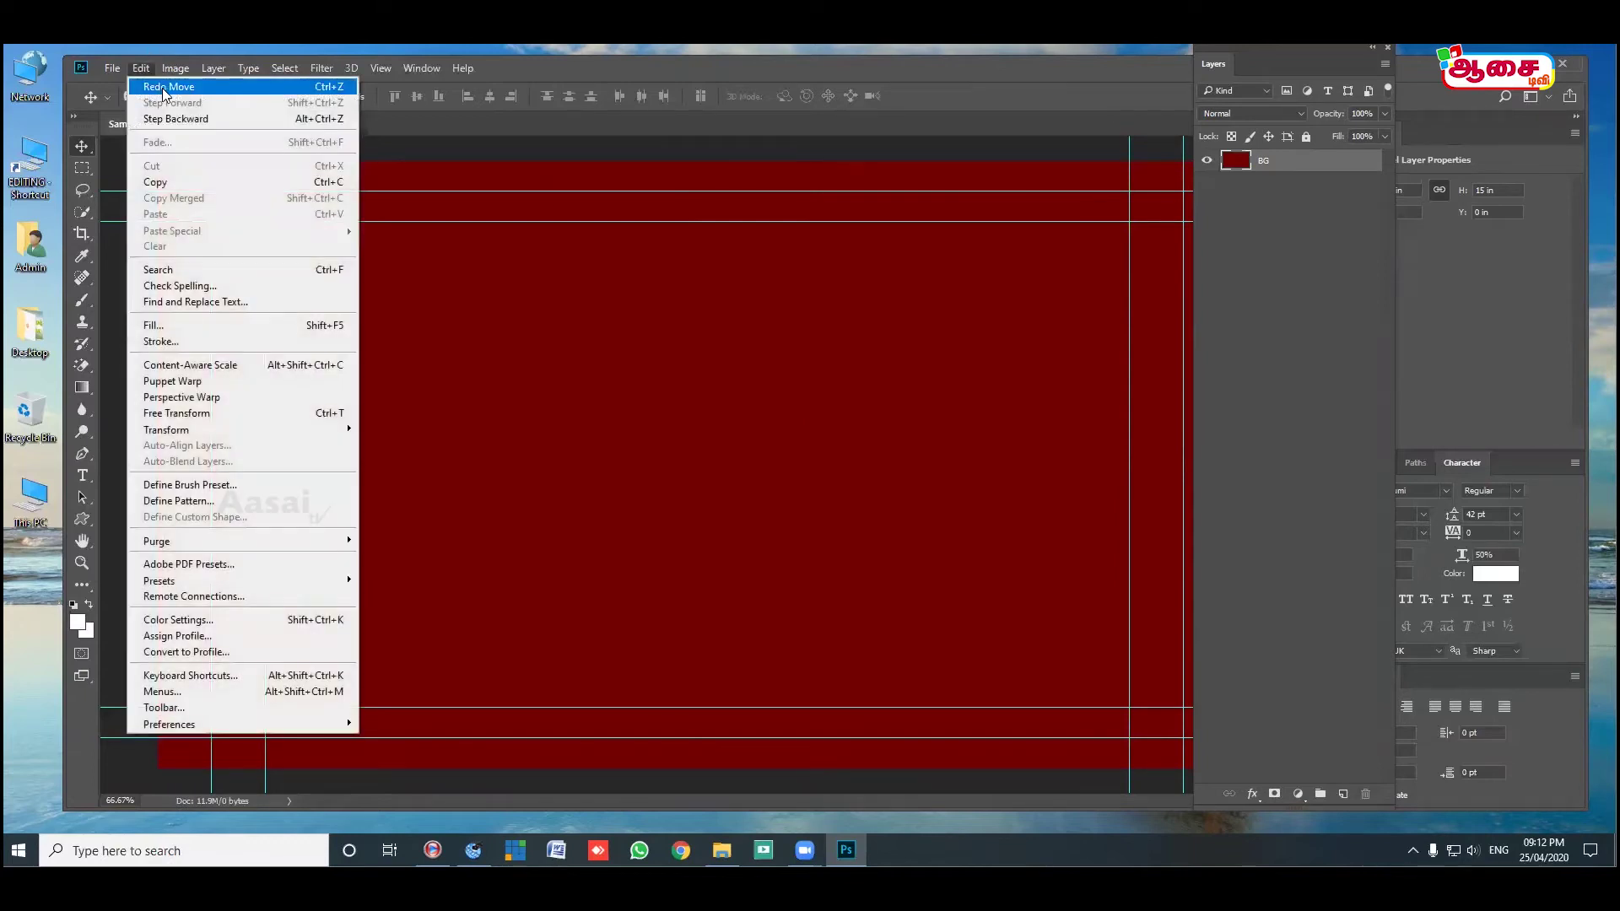
left_click(172, 84)
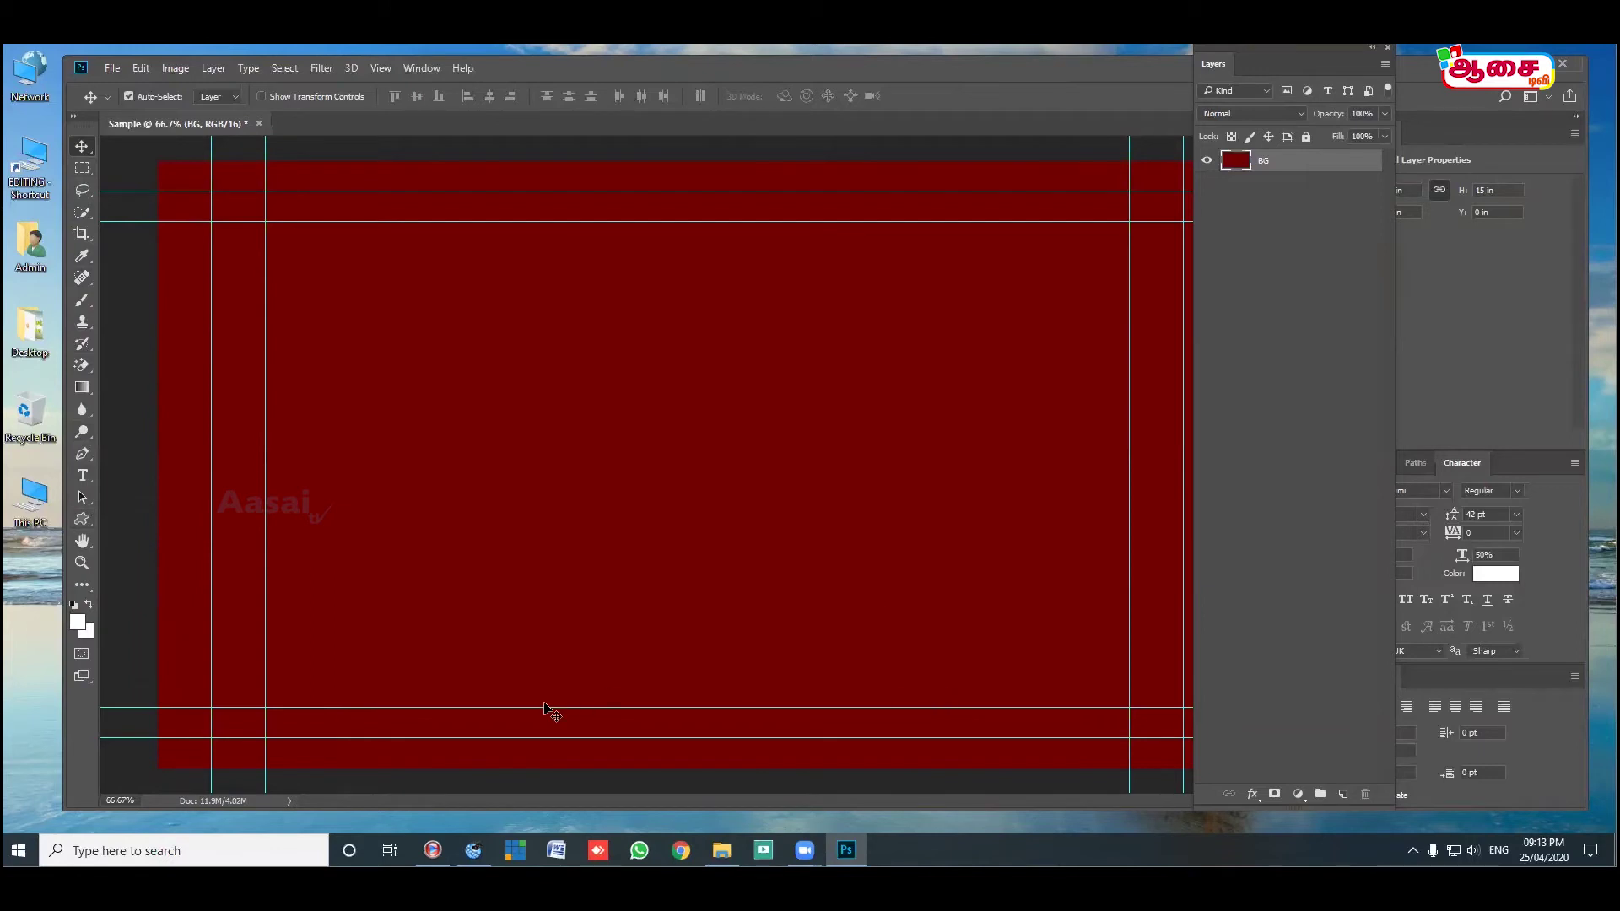
Switch to the Rectangle Tool from the shape tools flyout.
left_click(82, 521)
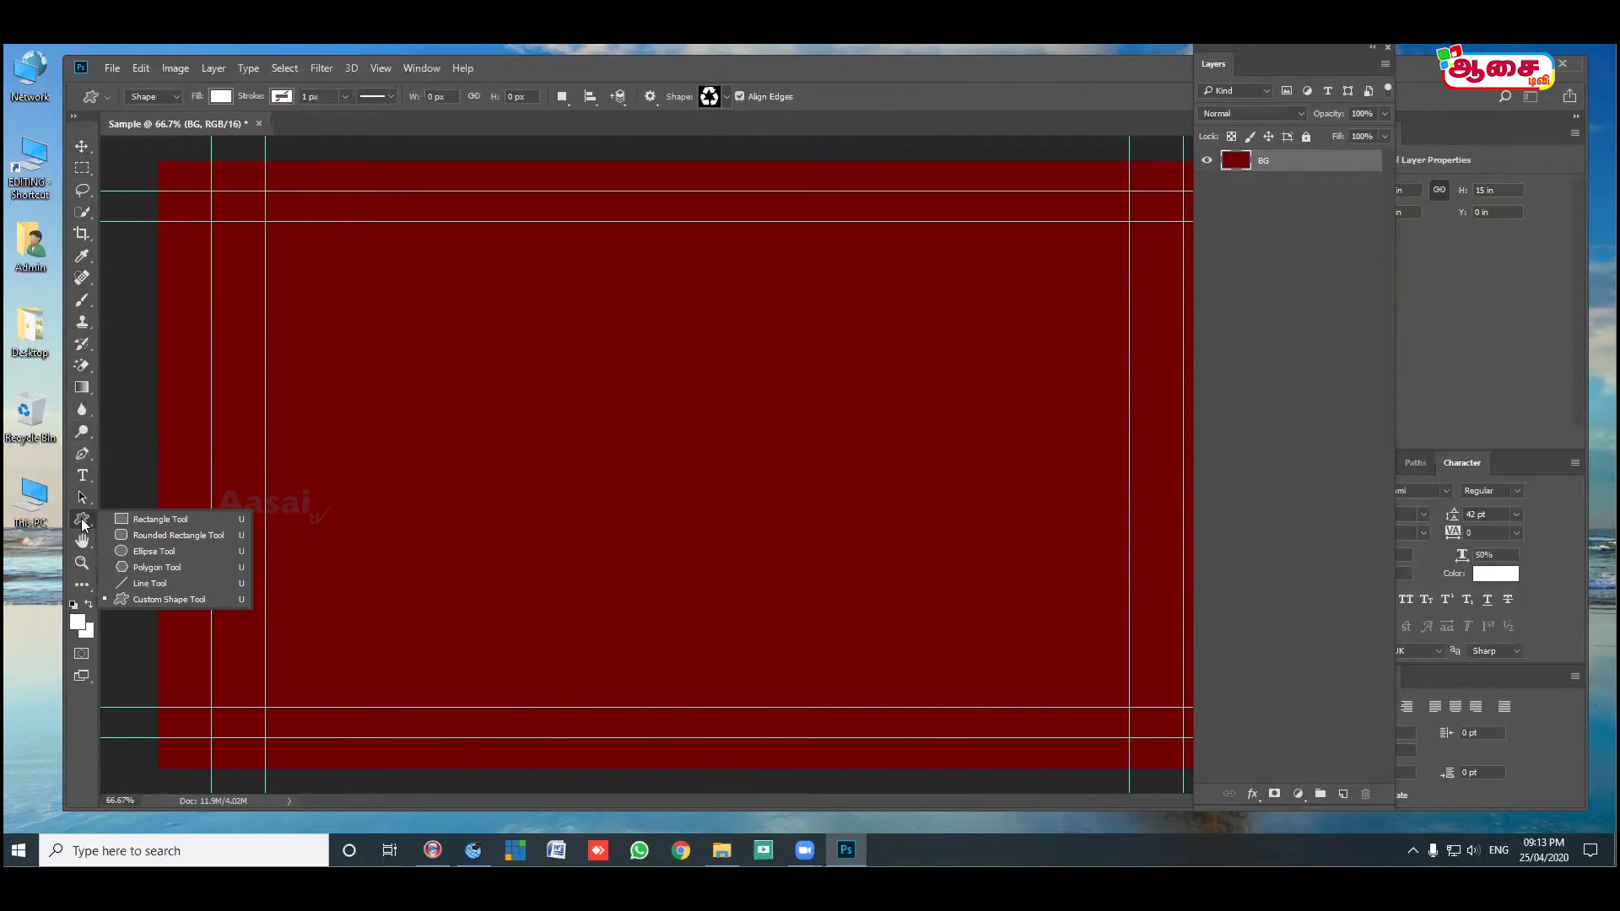
left_click(152, 518)
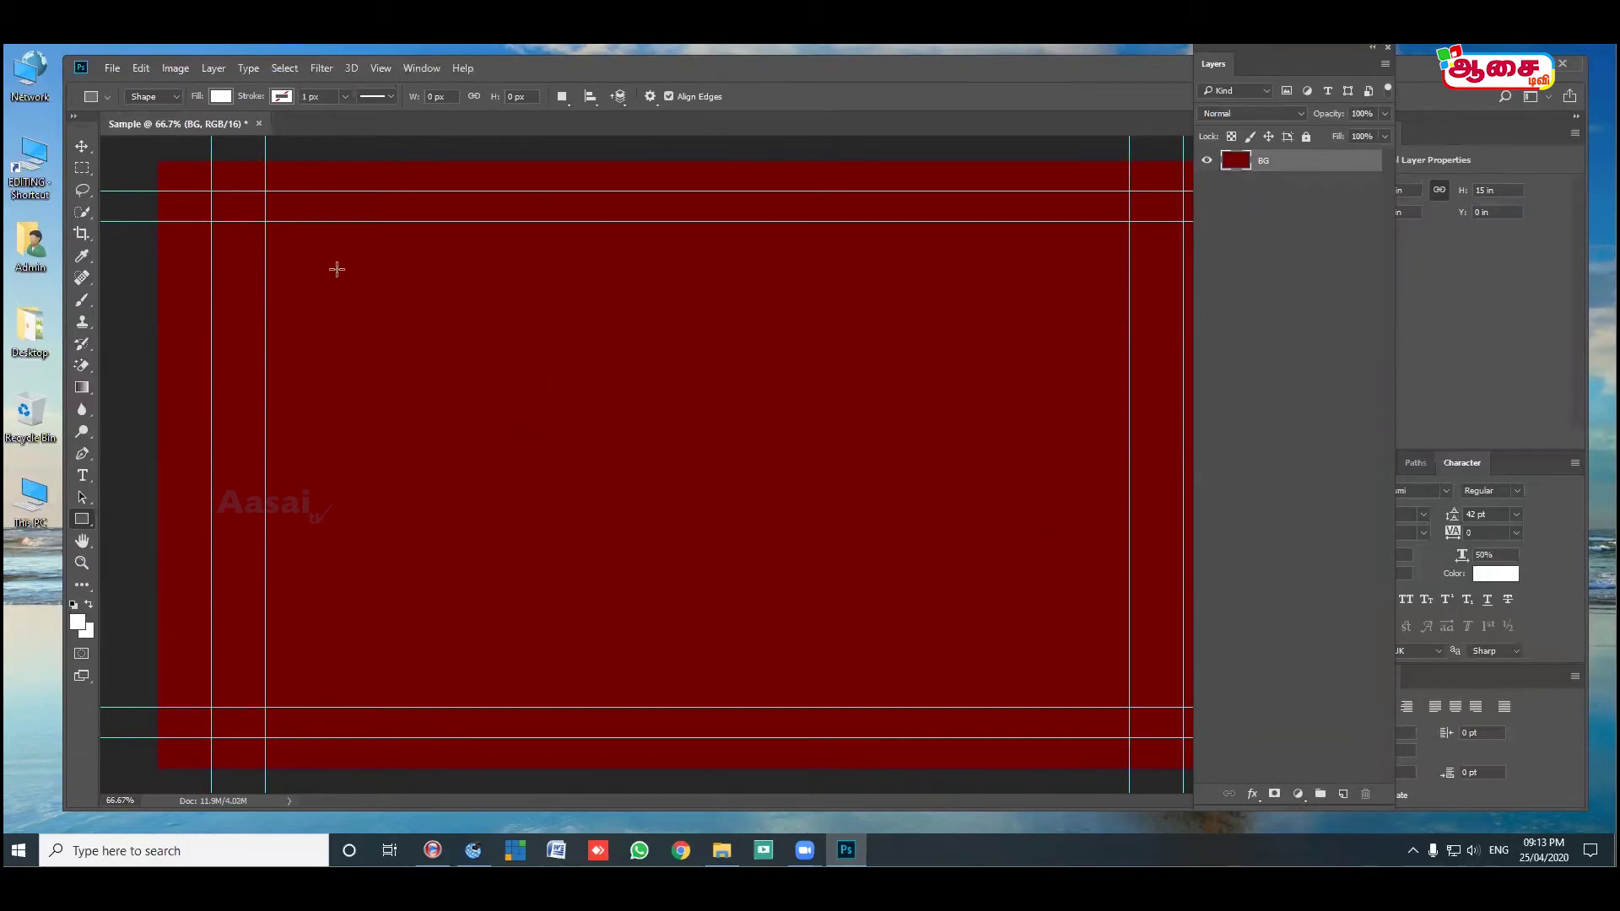
Draw a 1322 x 769 px rectangle and give it a white-to-black gradient fill.
left_click_drag(310, 237, 1053, 668)
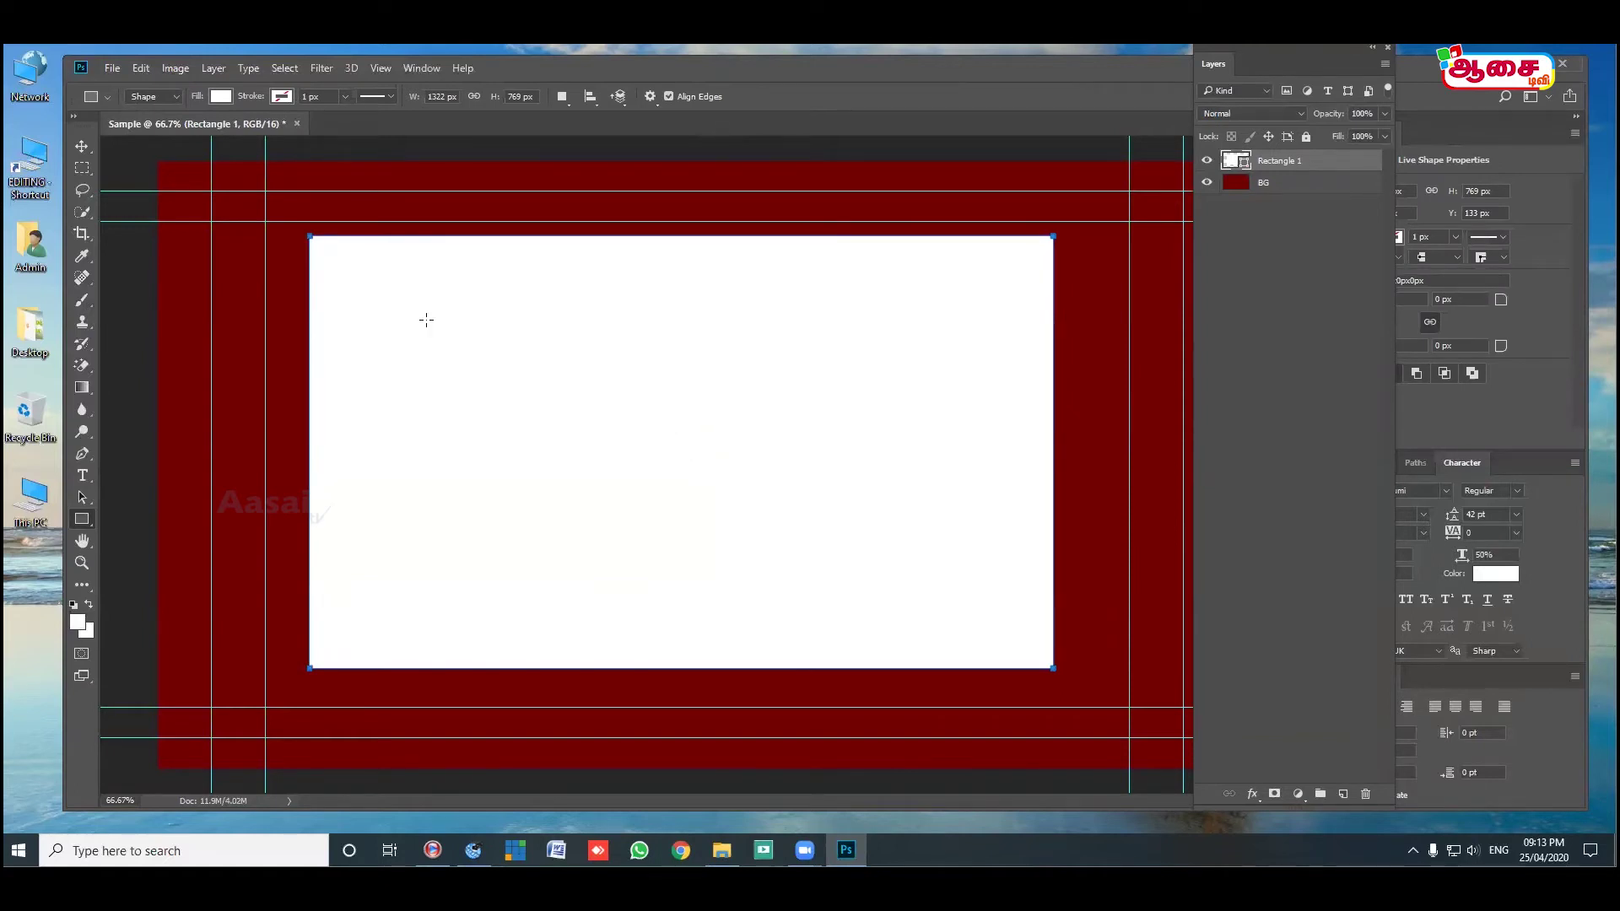
left_click(221, 98)
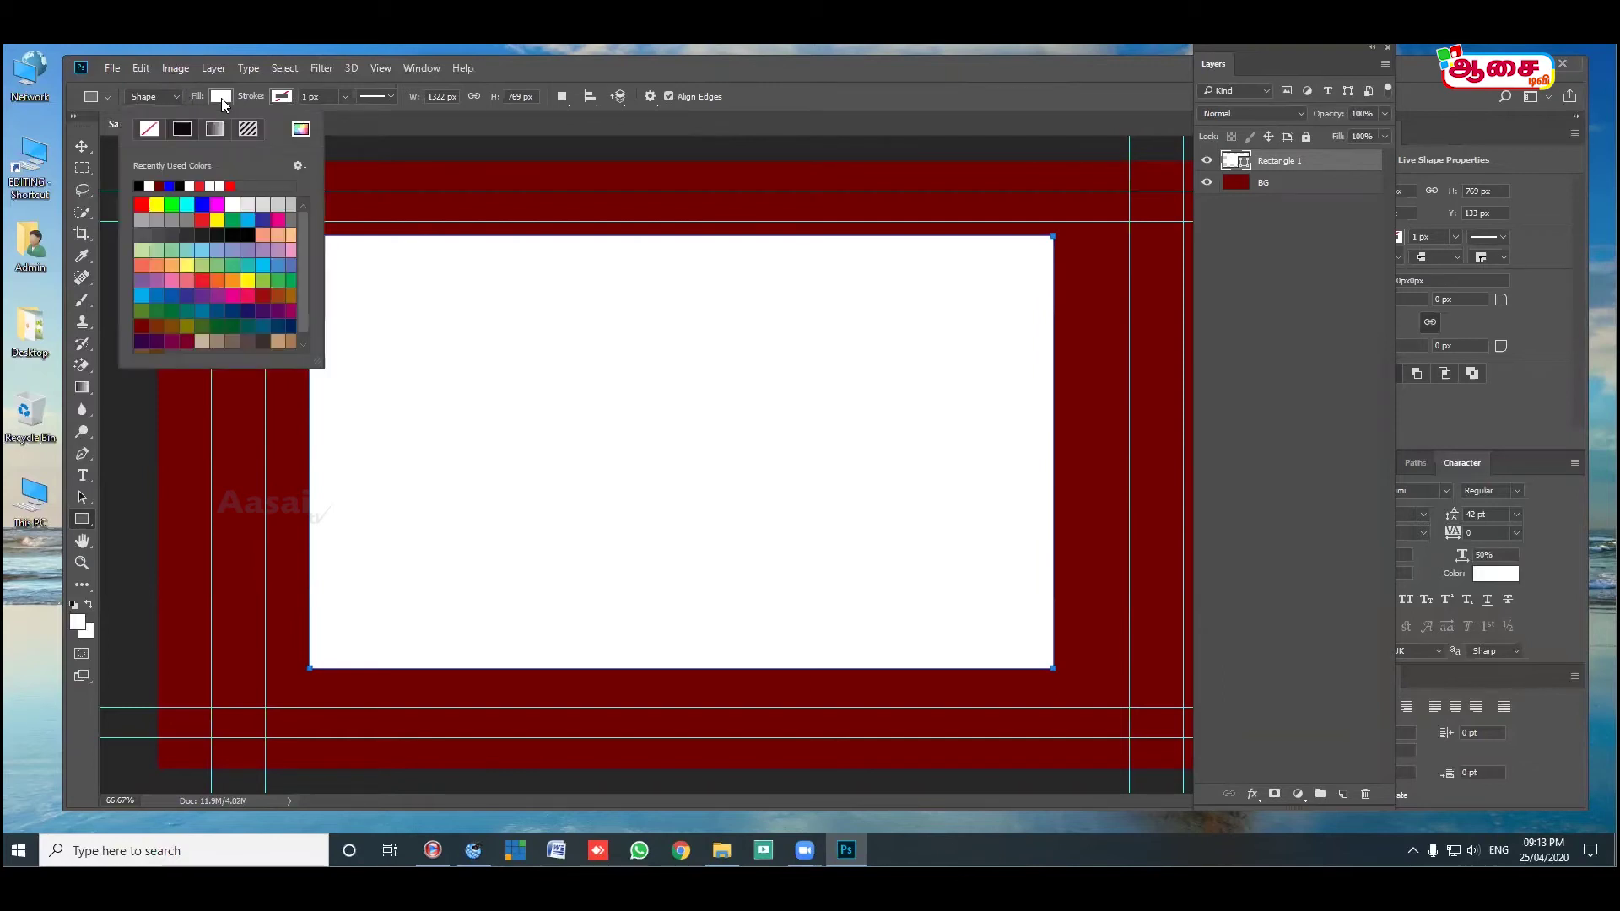
left_click(204, 206)
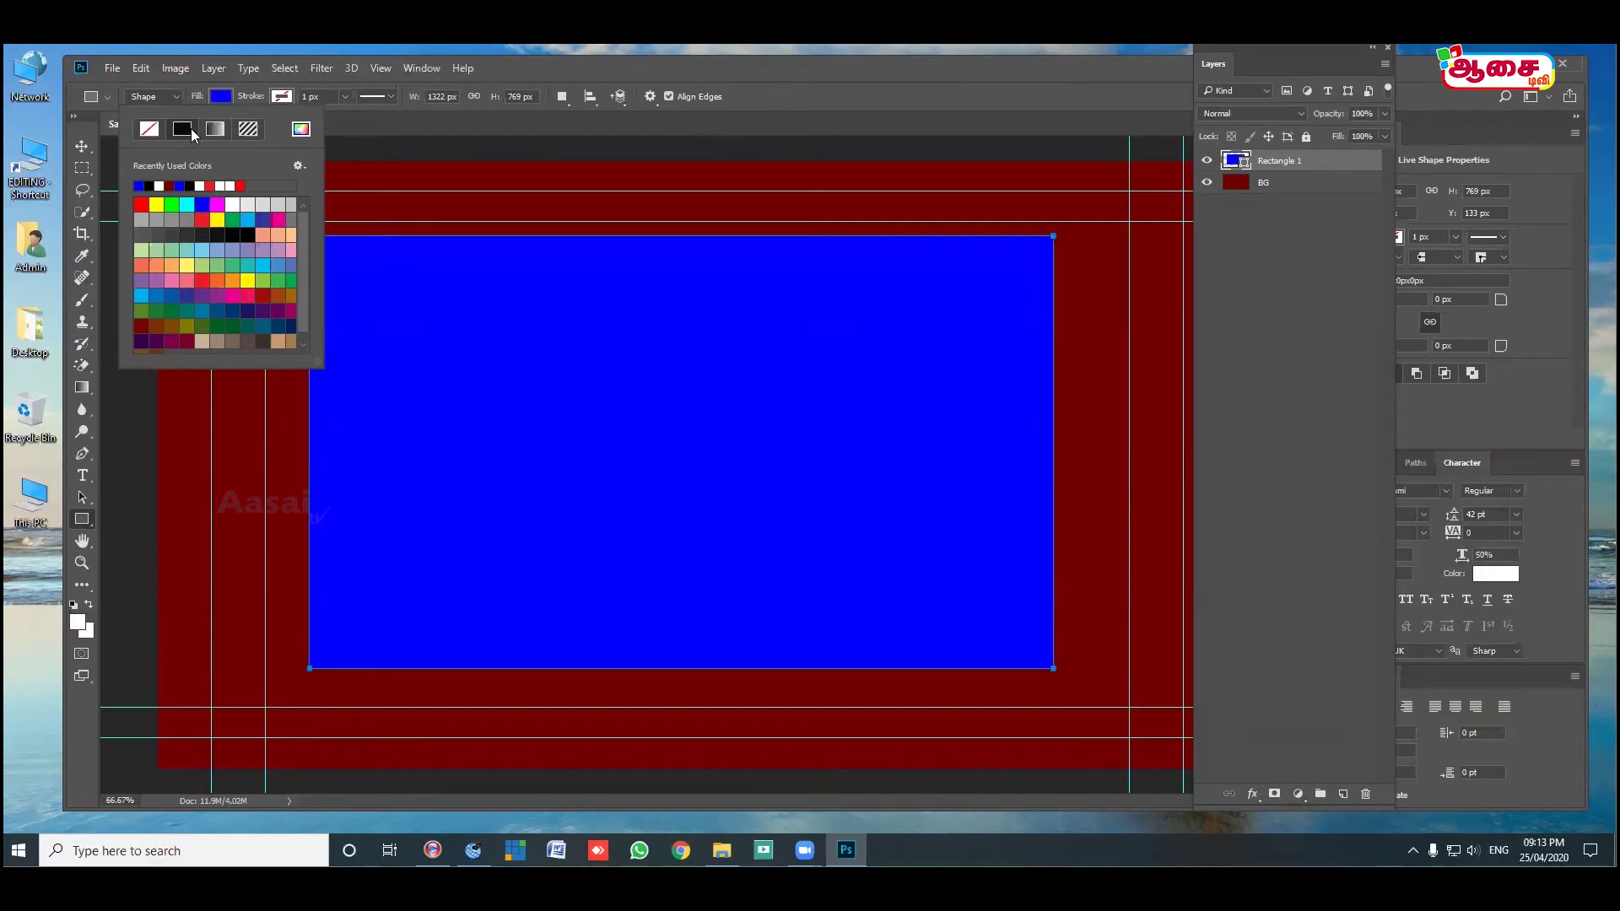
left_click(215, 129)
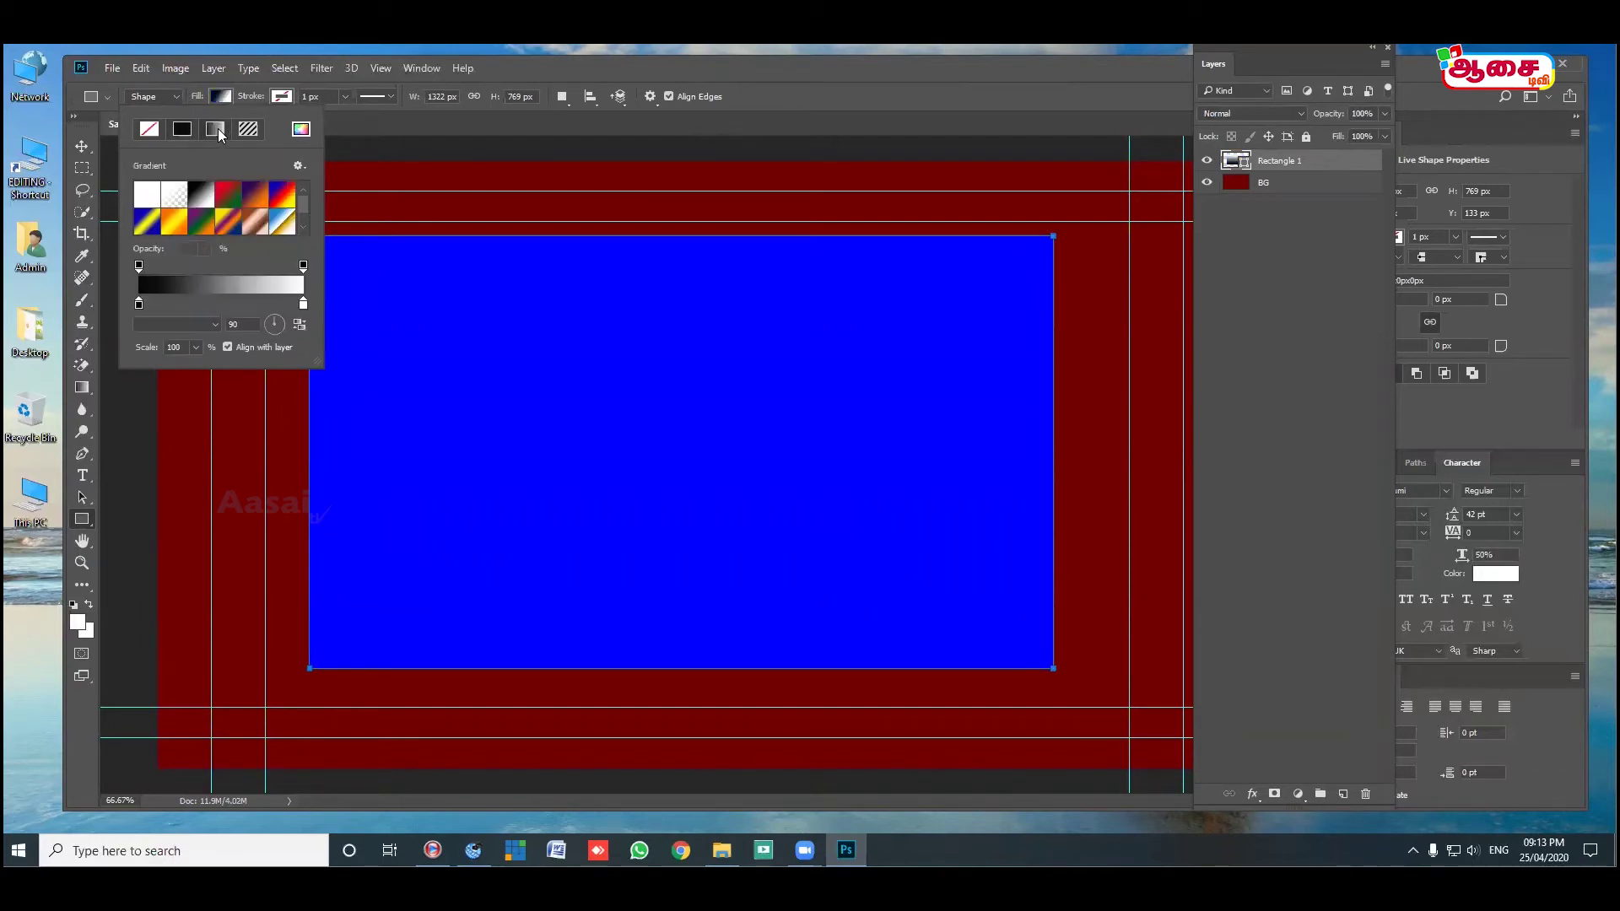
left_click(221, 205)
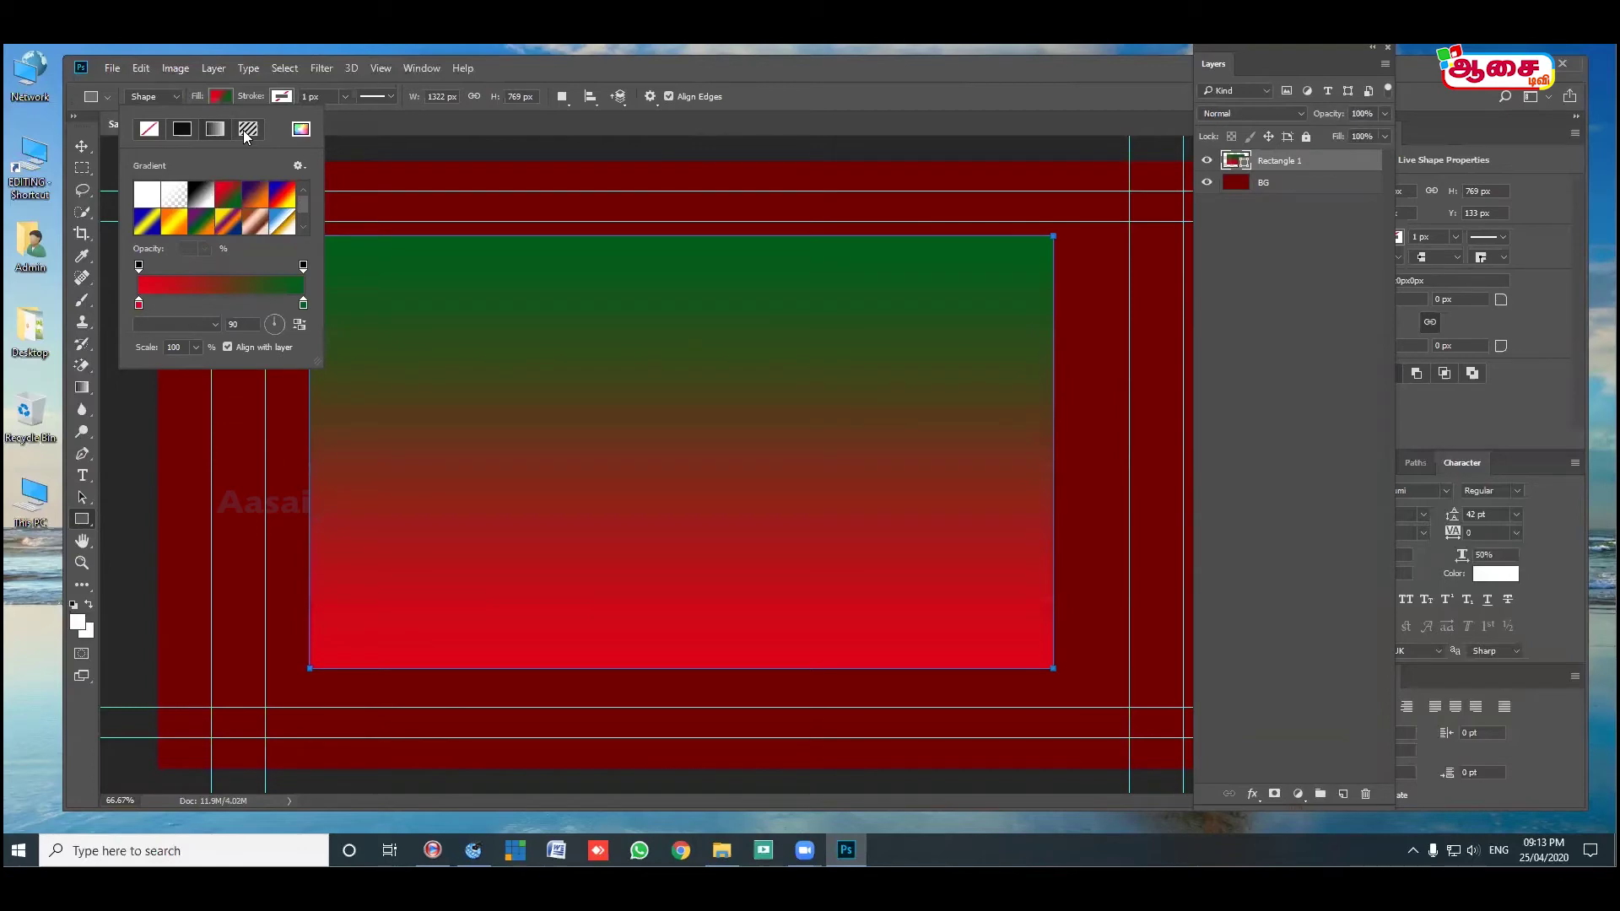
left_click(248, 130)
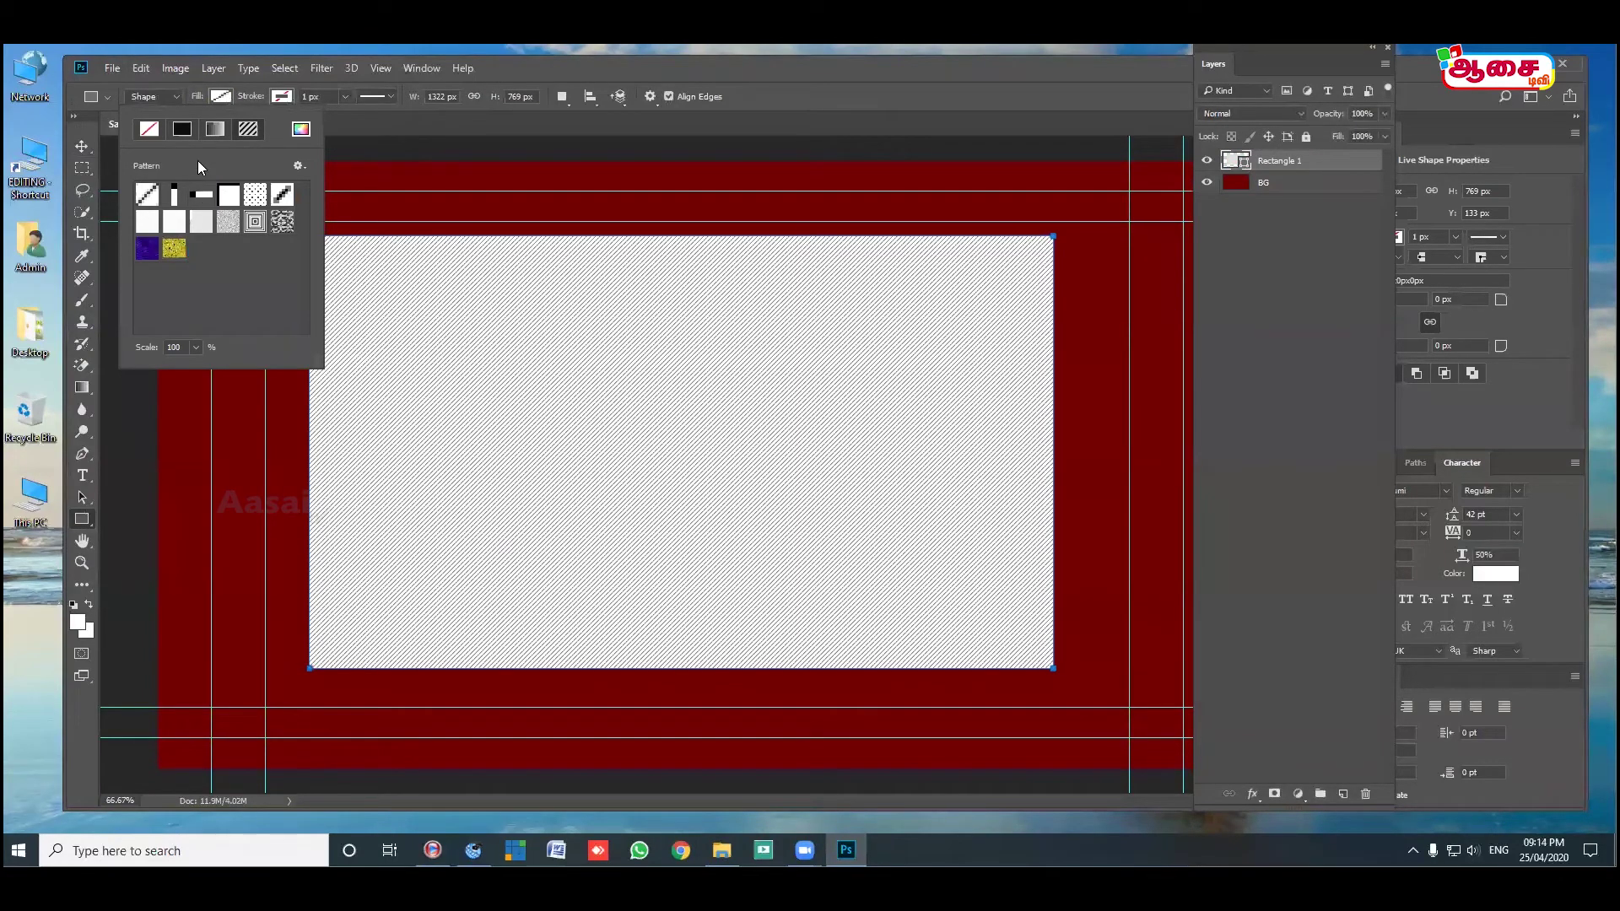
left_click(212, 129)
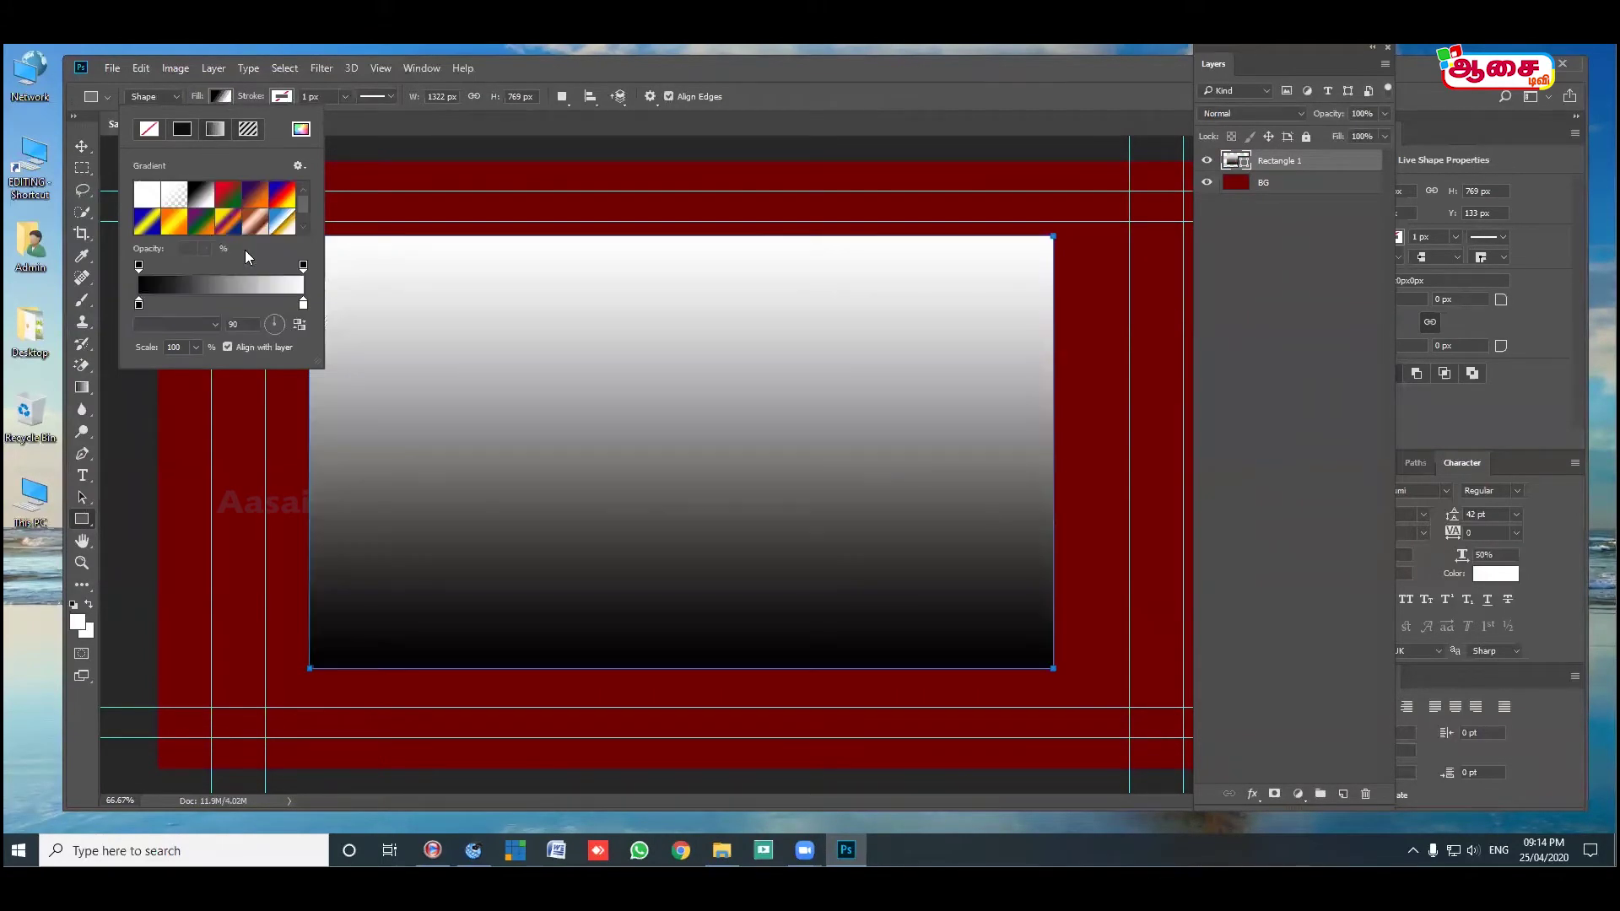
left_click(255, 100)
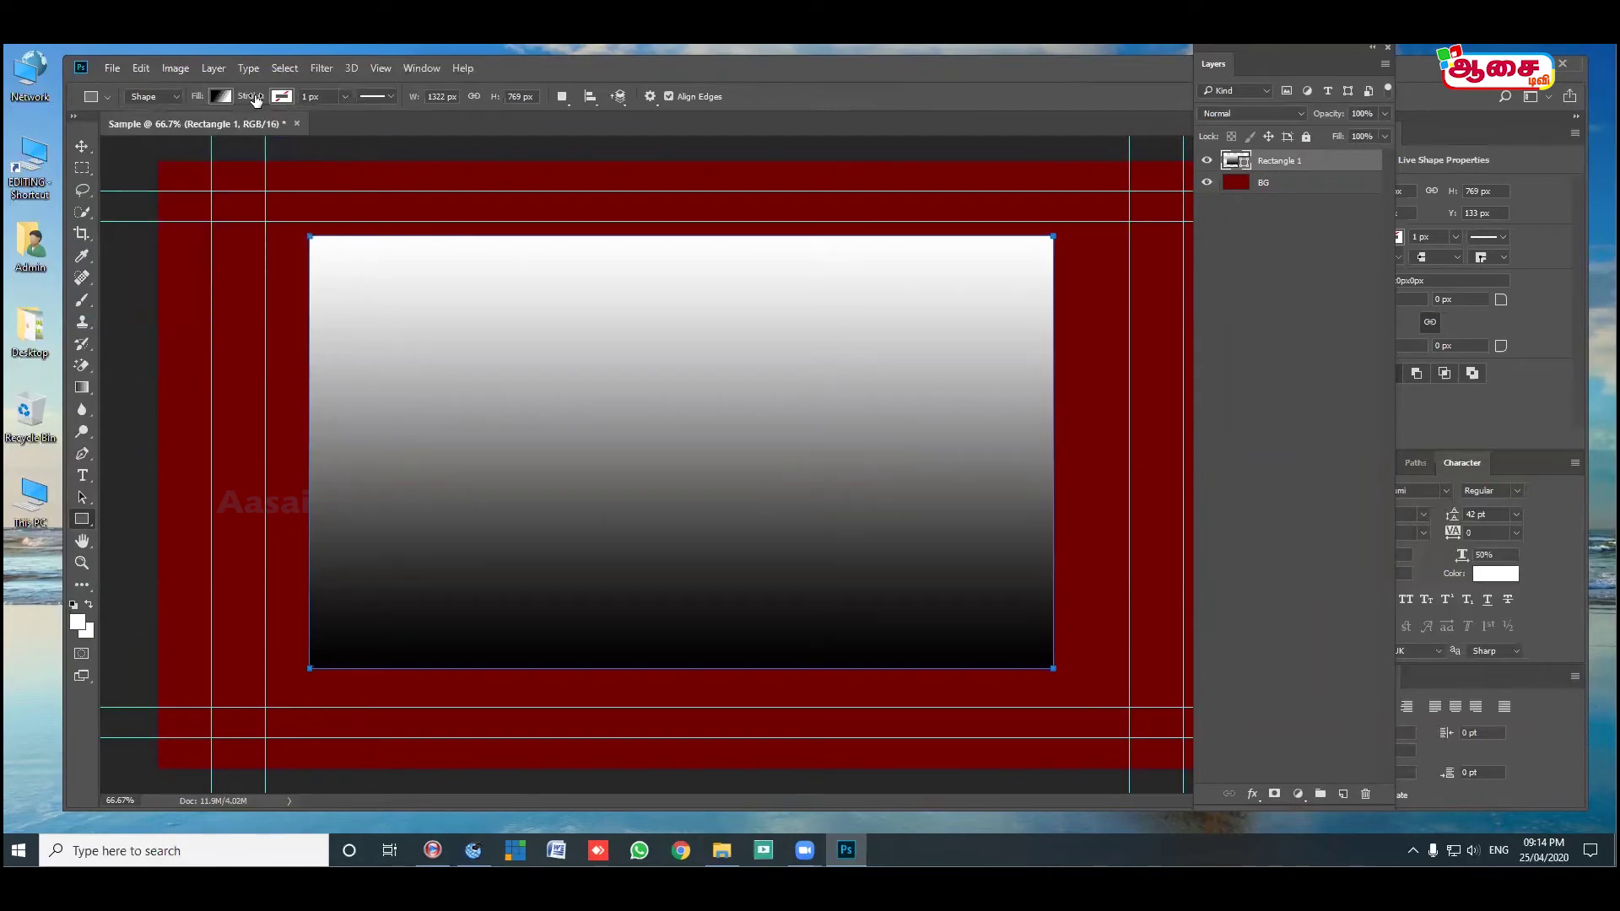
Give the rectangle a pink stroke, set to 50 px then thinned to about 13.4 px.
left_click(286, 99)
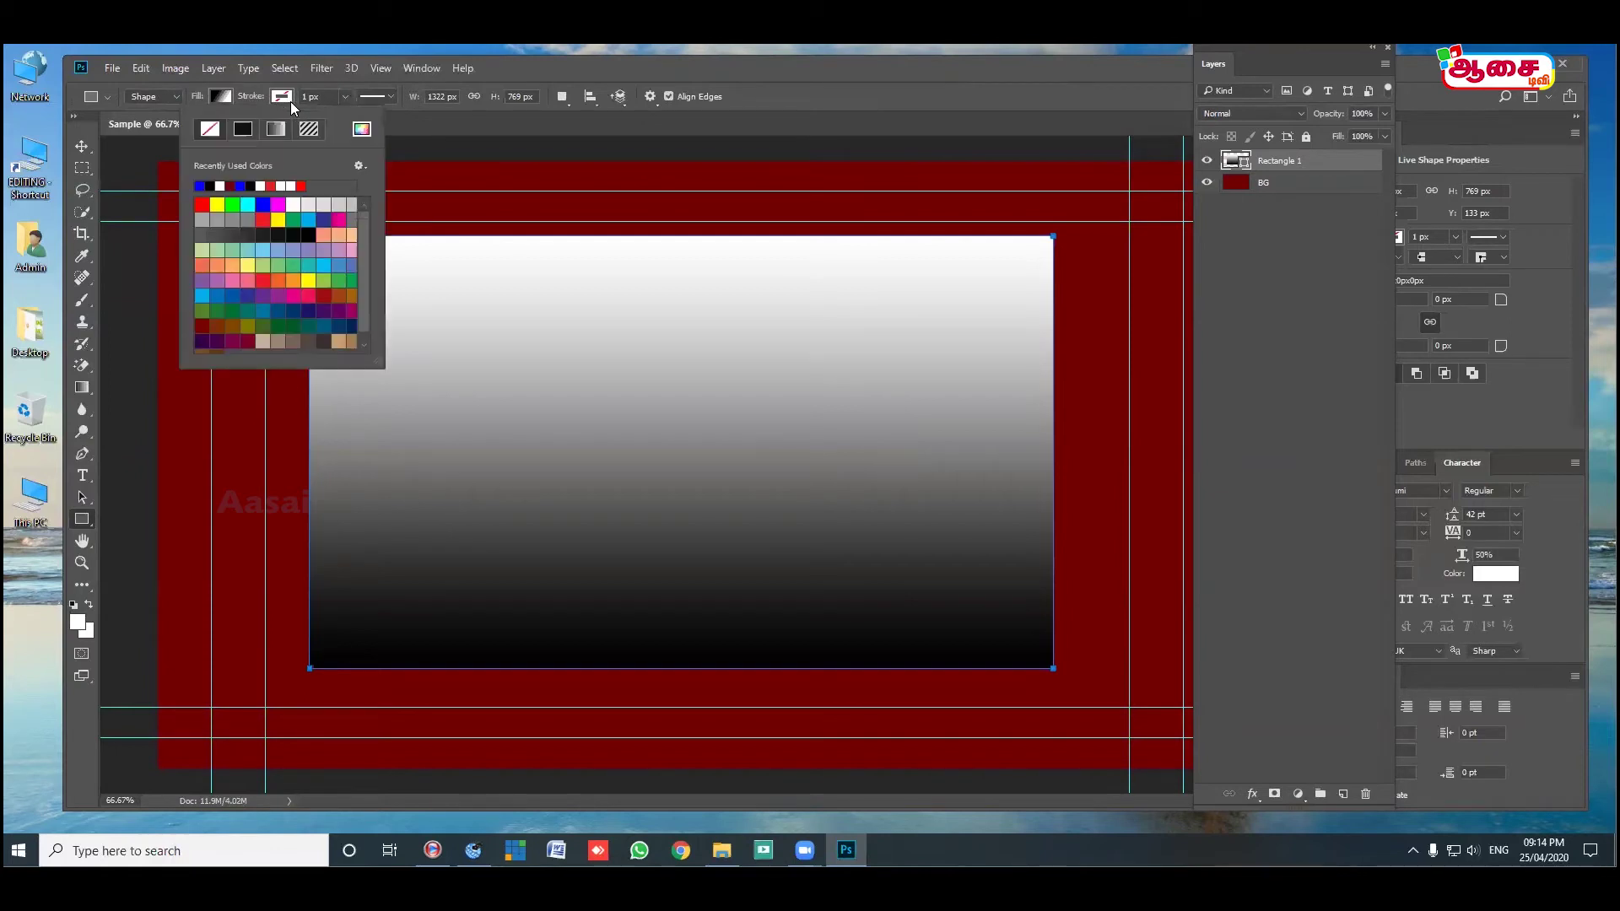
left_click(293, 204)
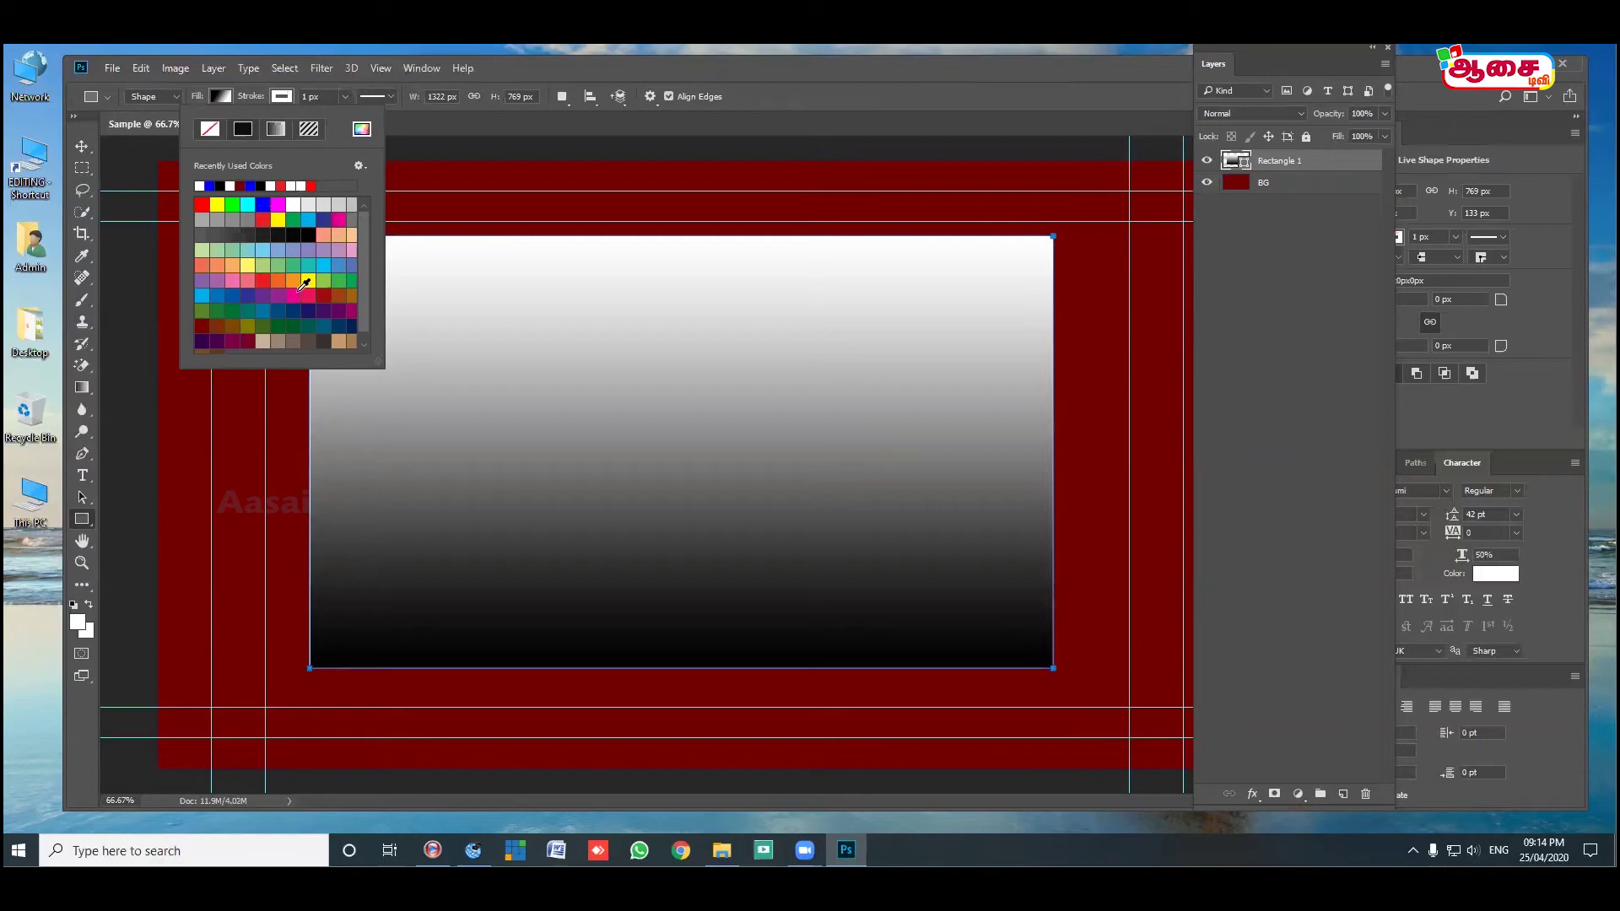
left_click(299, 291)
left_click(327, 96)
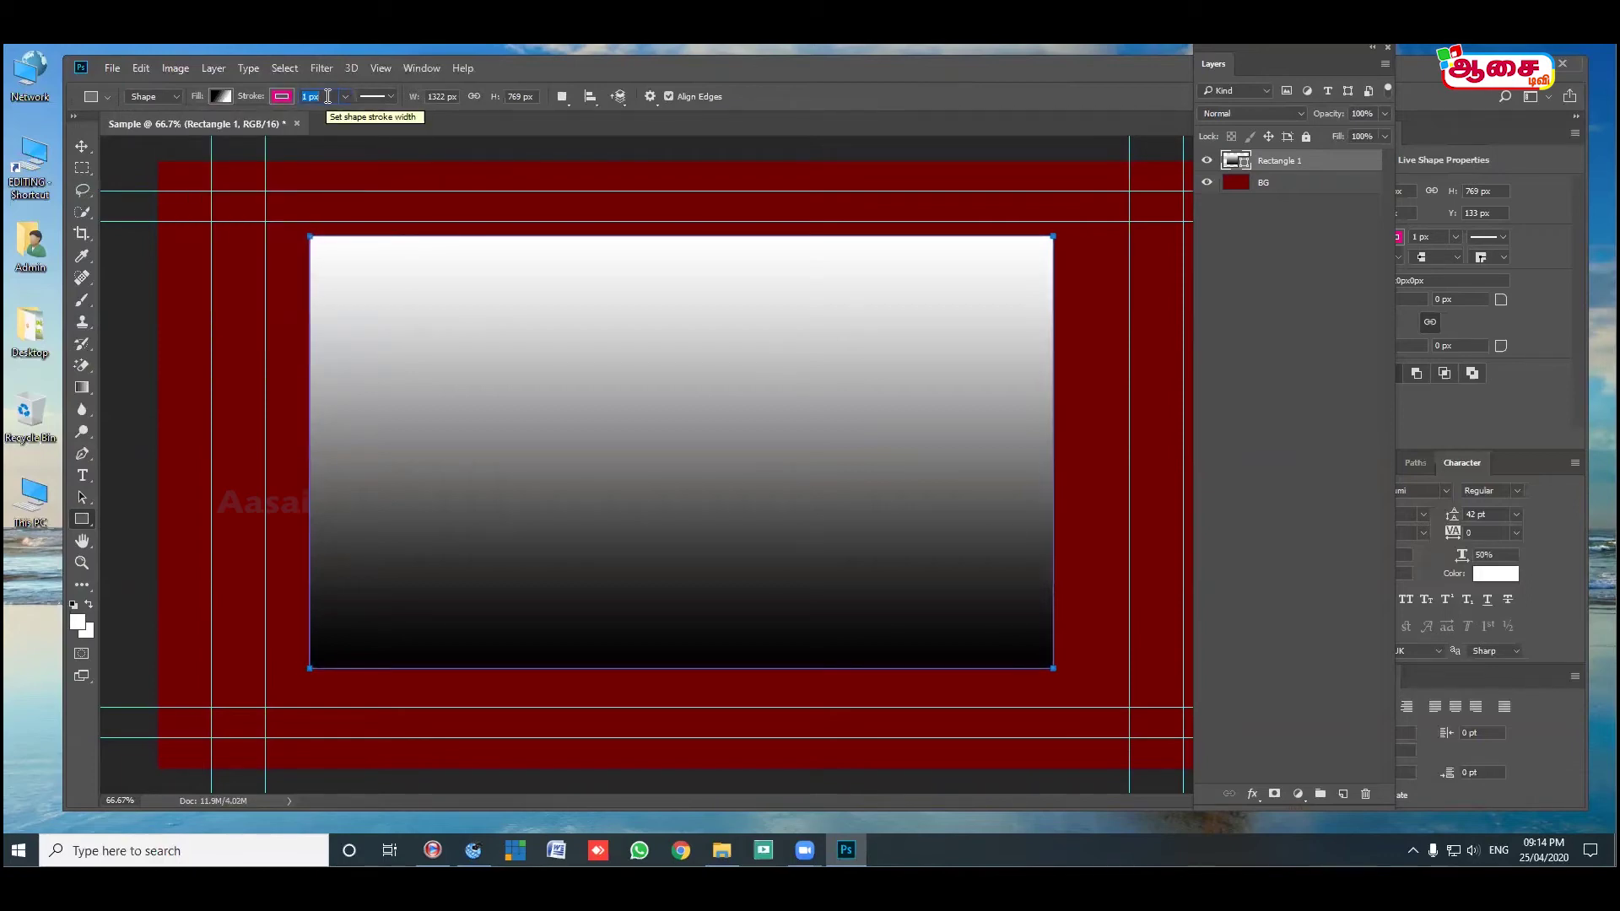
type("10")
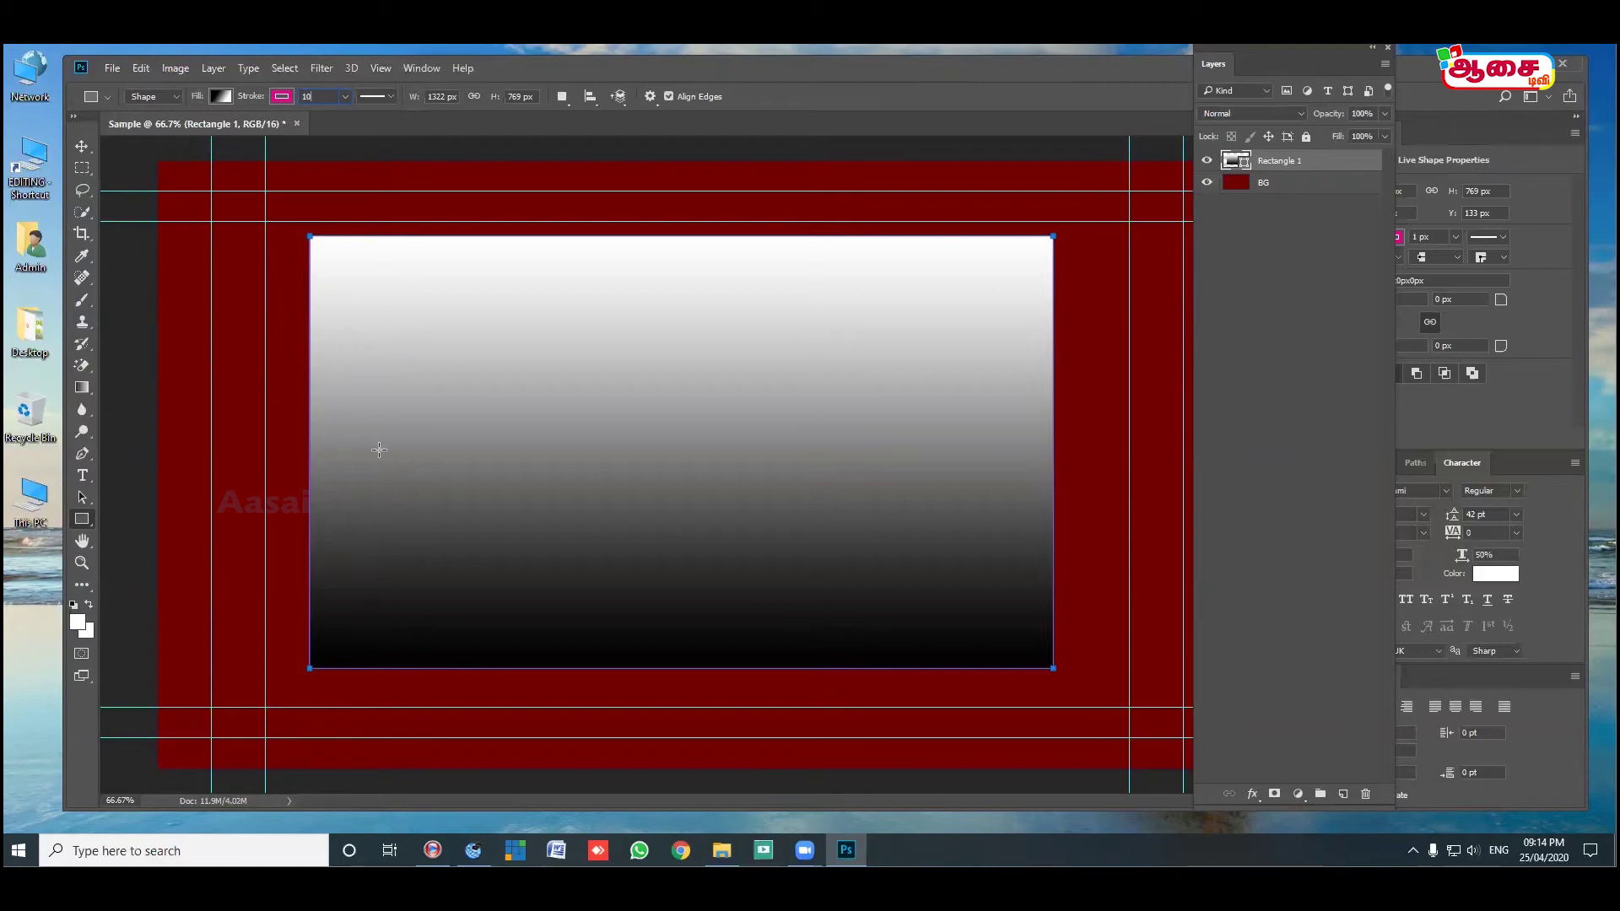
key("Return")
type("50")
key("Return")
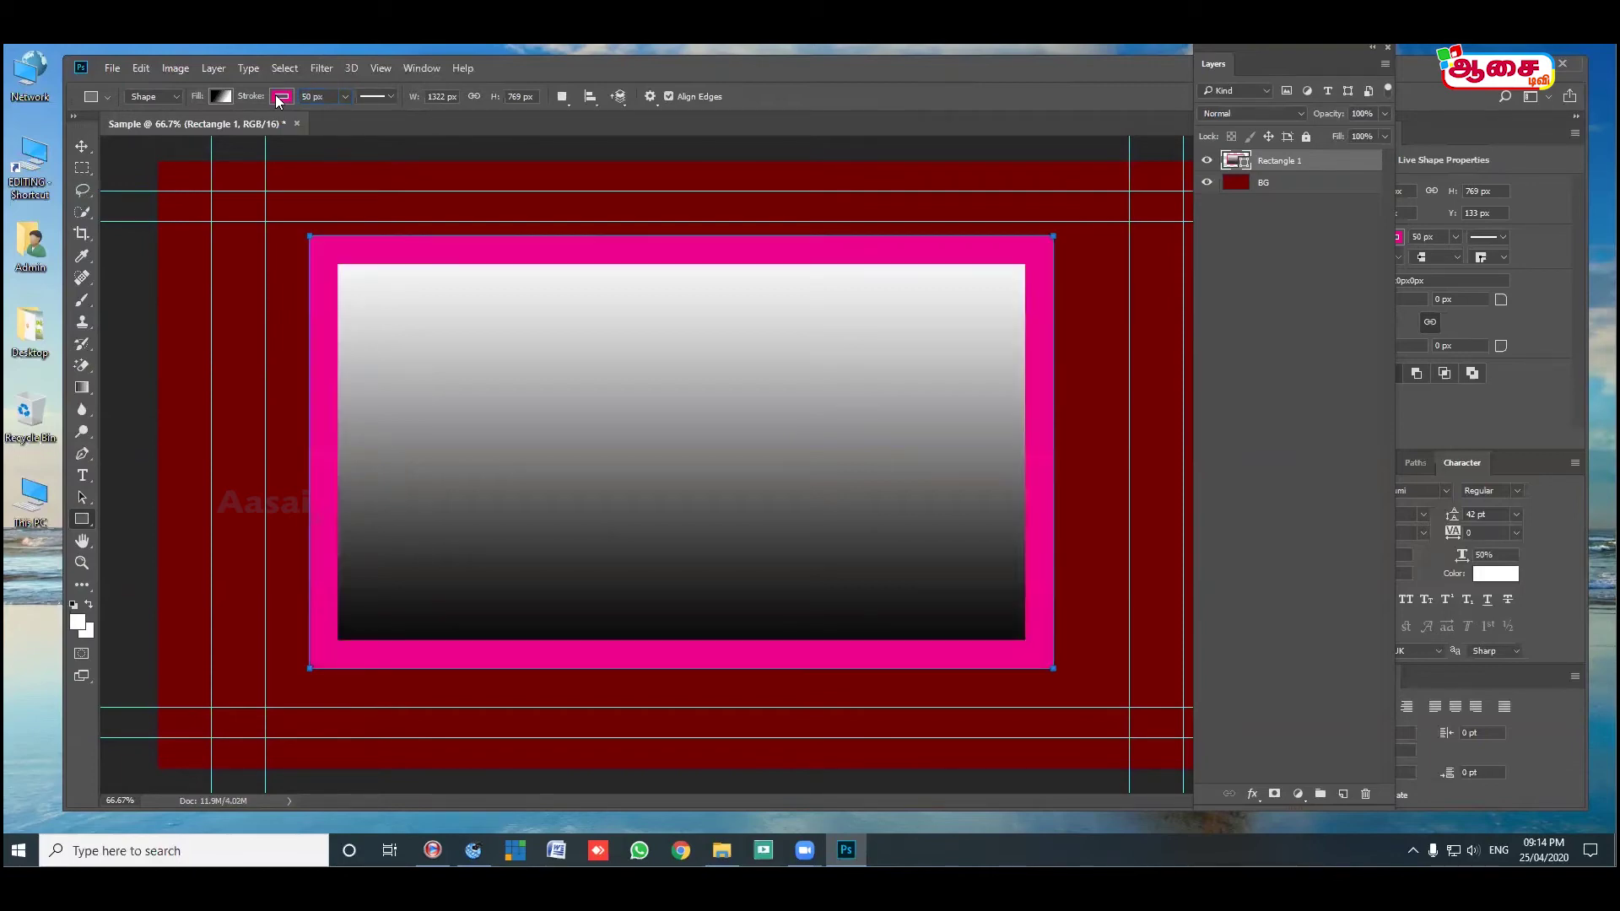
left_click(344, 99)
left_click_drag(342, 118, 314, 120)
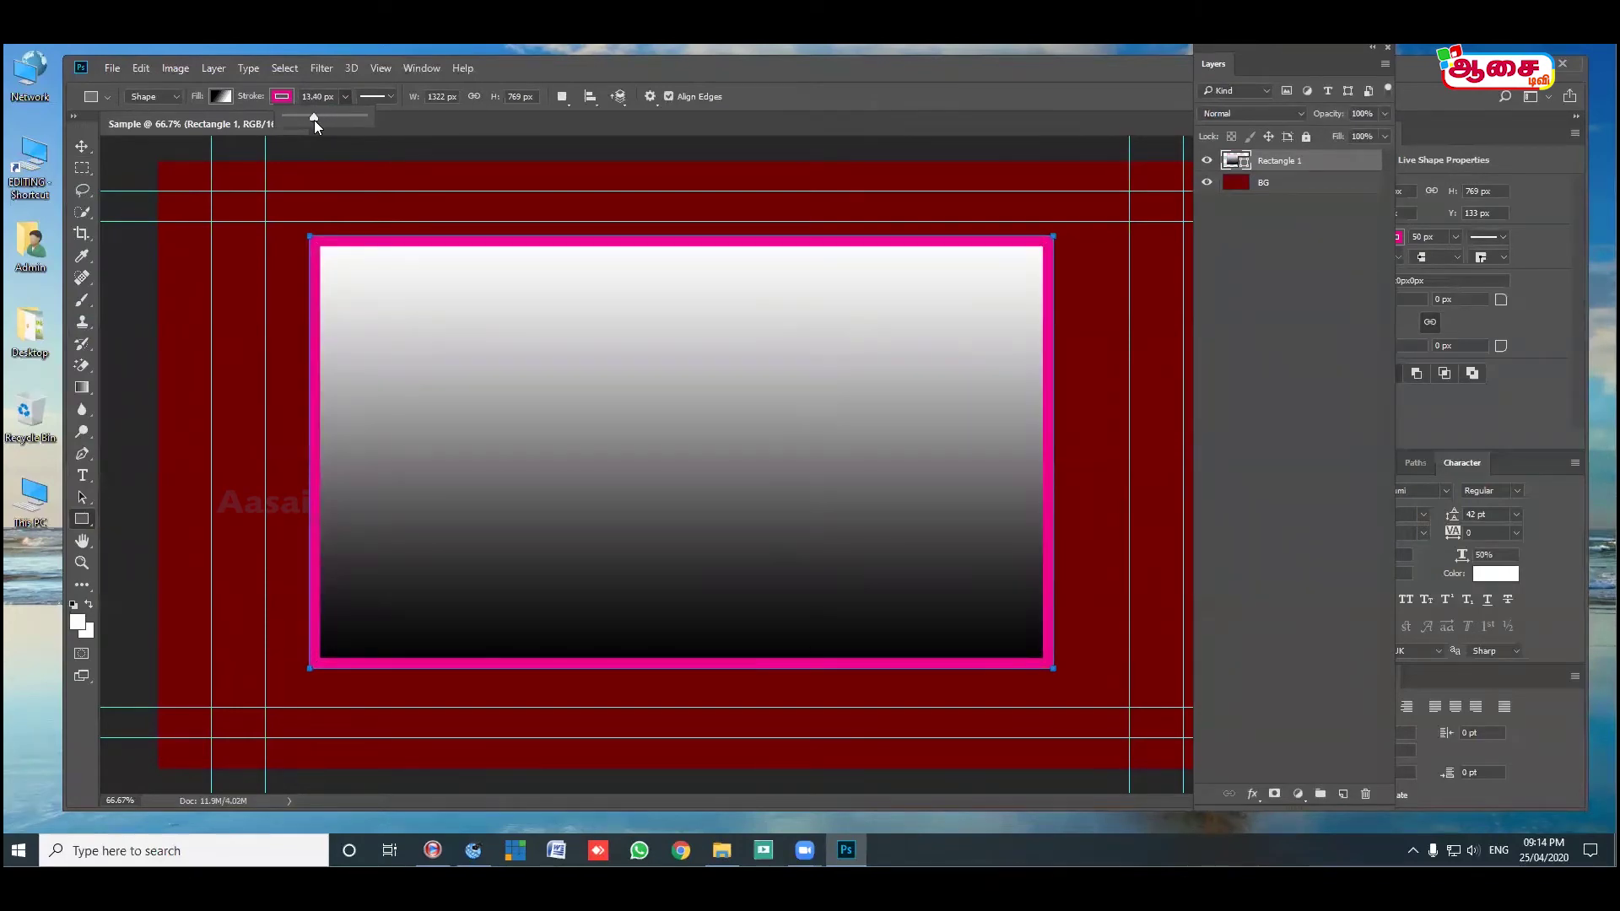
Make the pink stroke dotted and select the rectangle's width value.
left_click(391, 100)
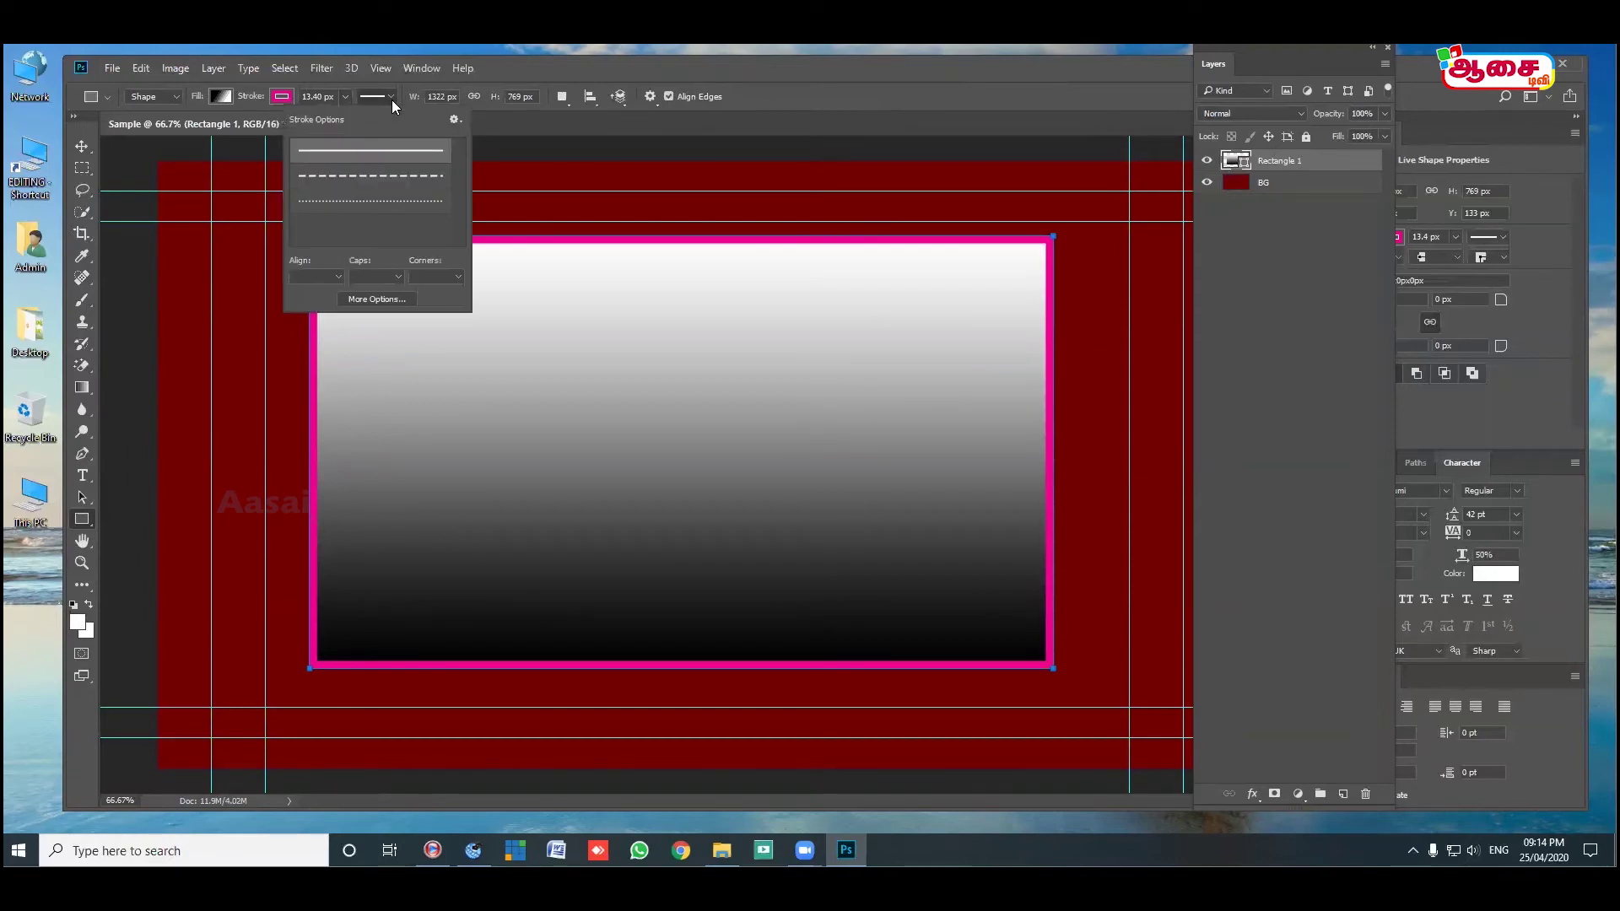
left_click(364, 177)
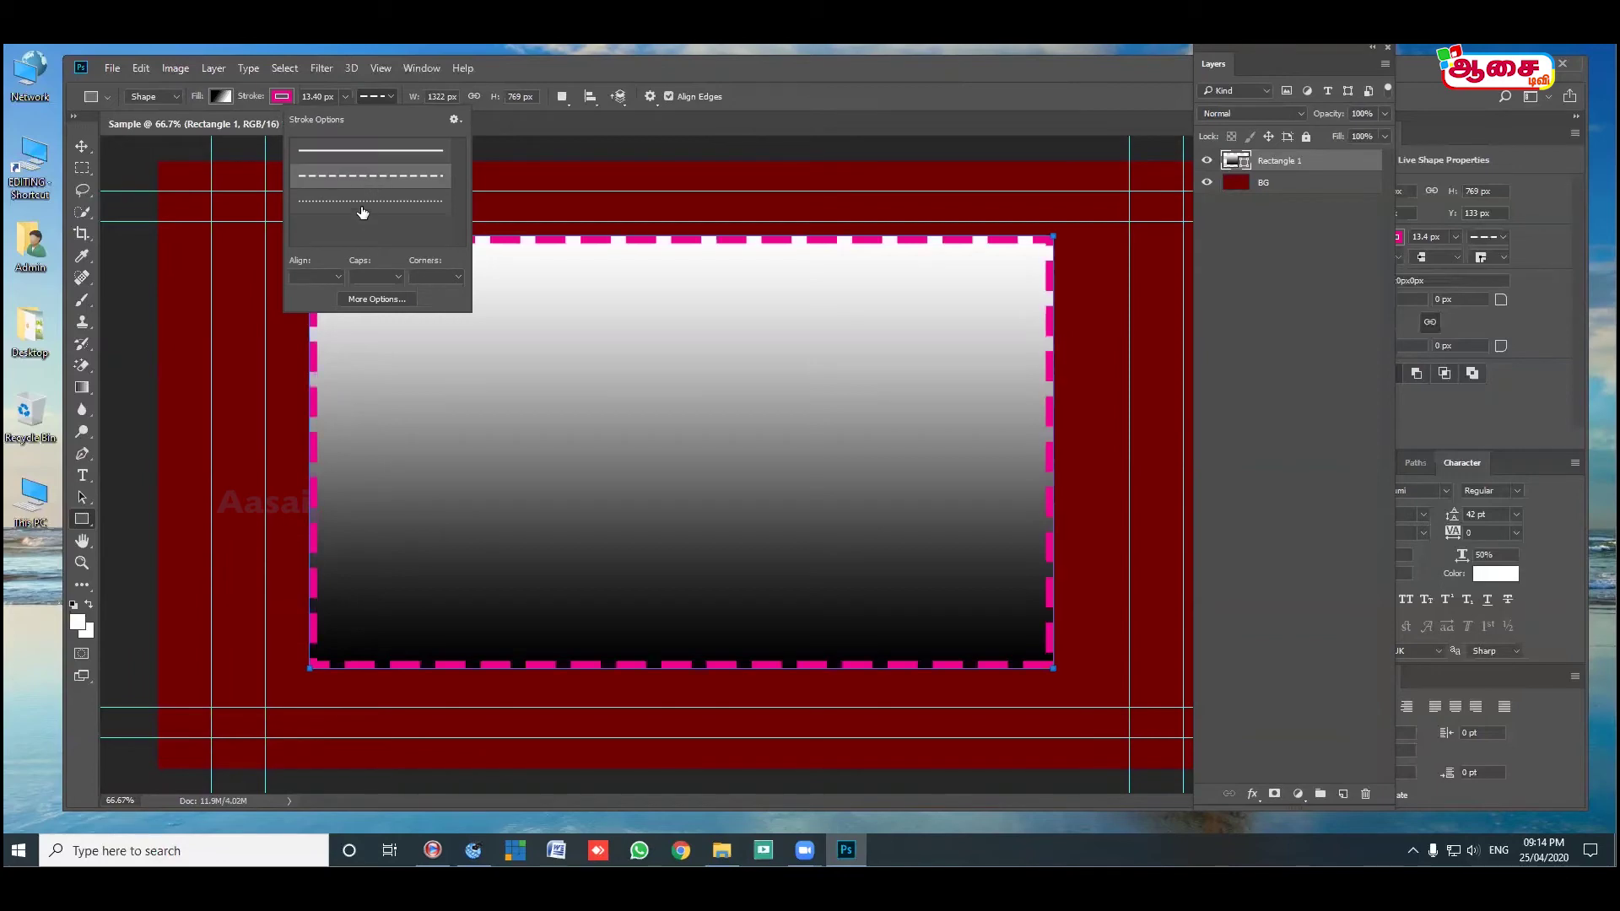
left_click(365, 202)
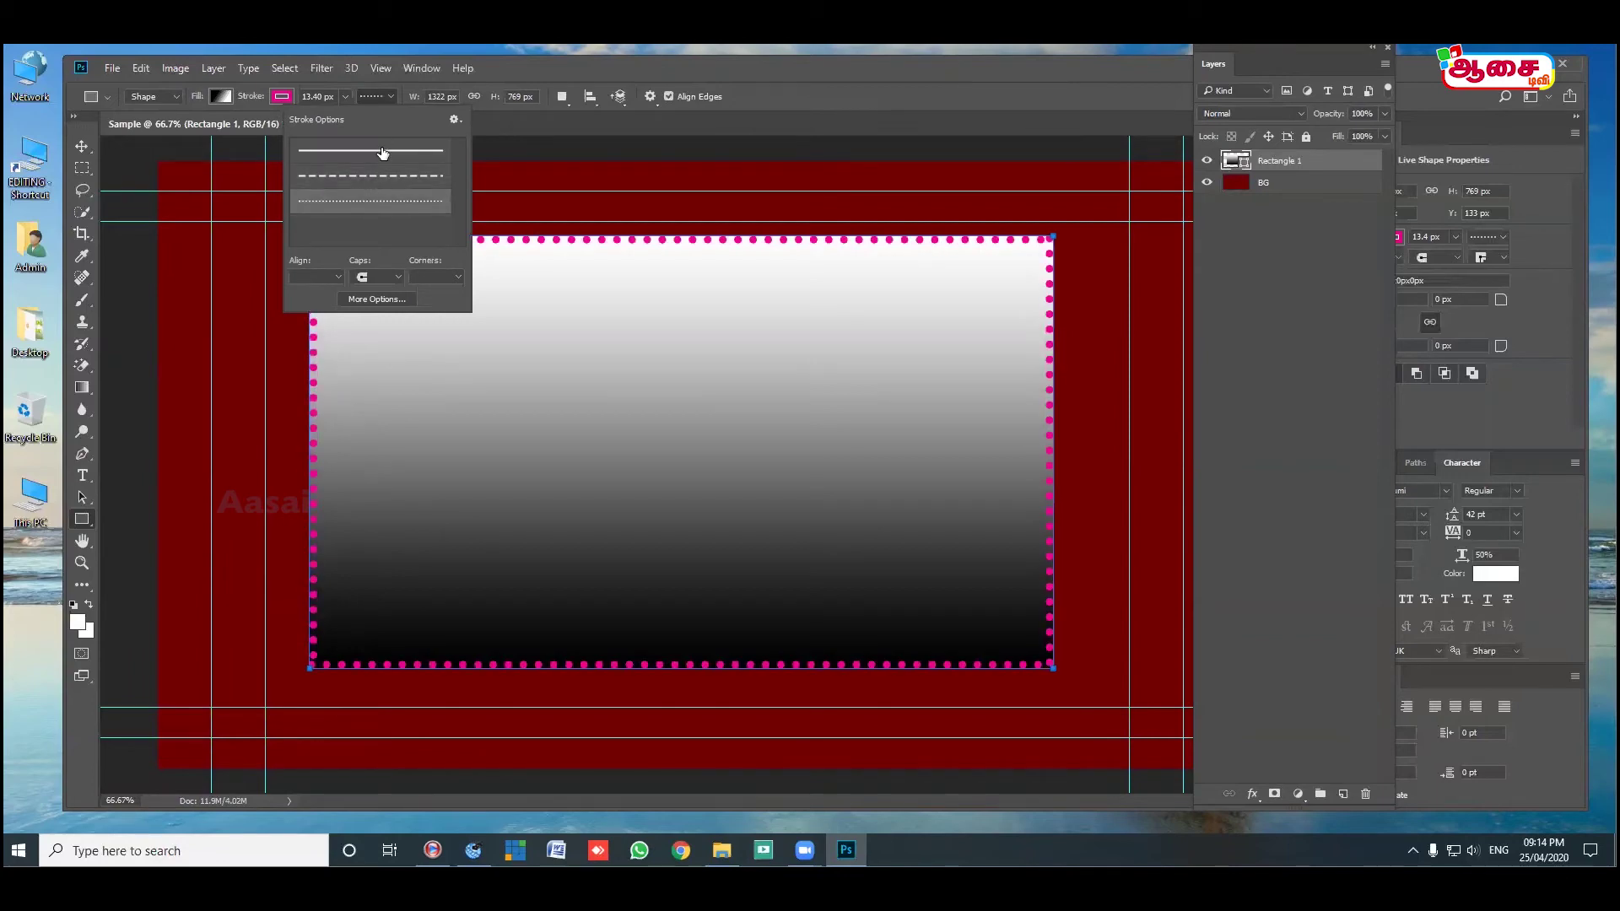
left_click(461, 96)
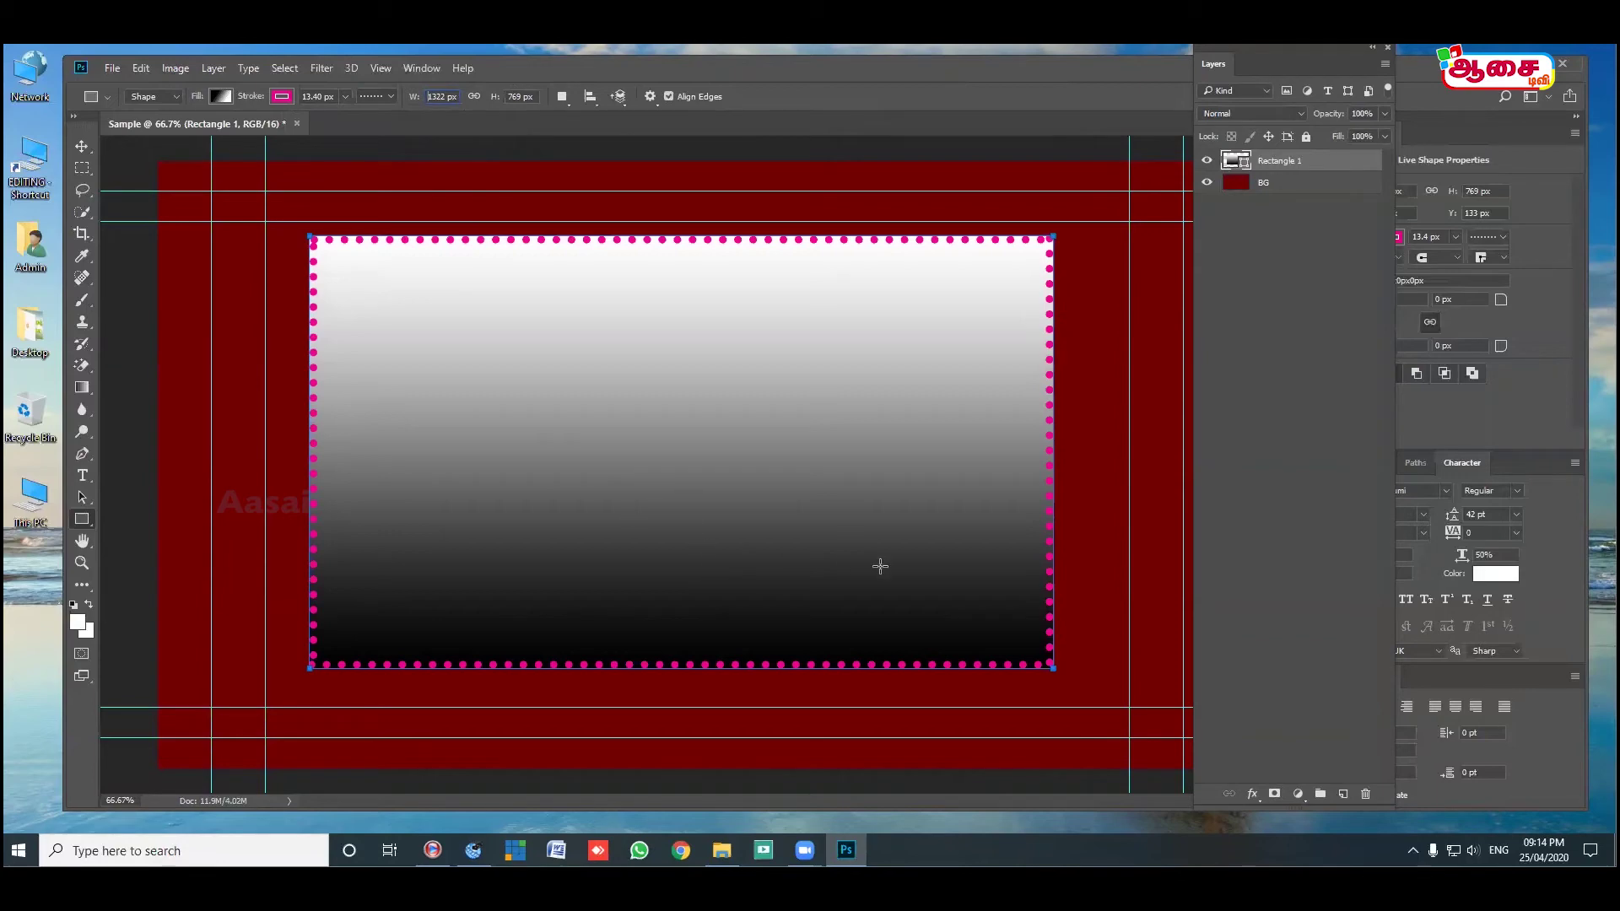
left_click_drag(459, 96, 412, 87)
Make the rectangle a 500 x 500 px square and move it toward the canvas centre.
type("500")
key("Return")
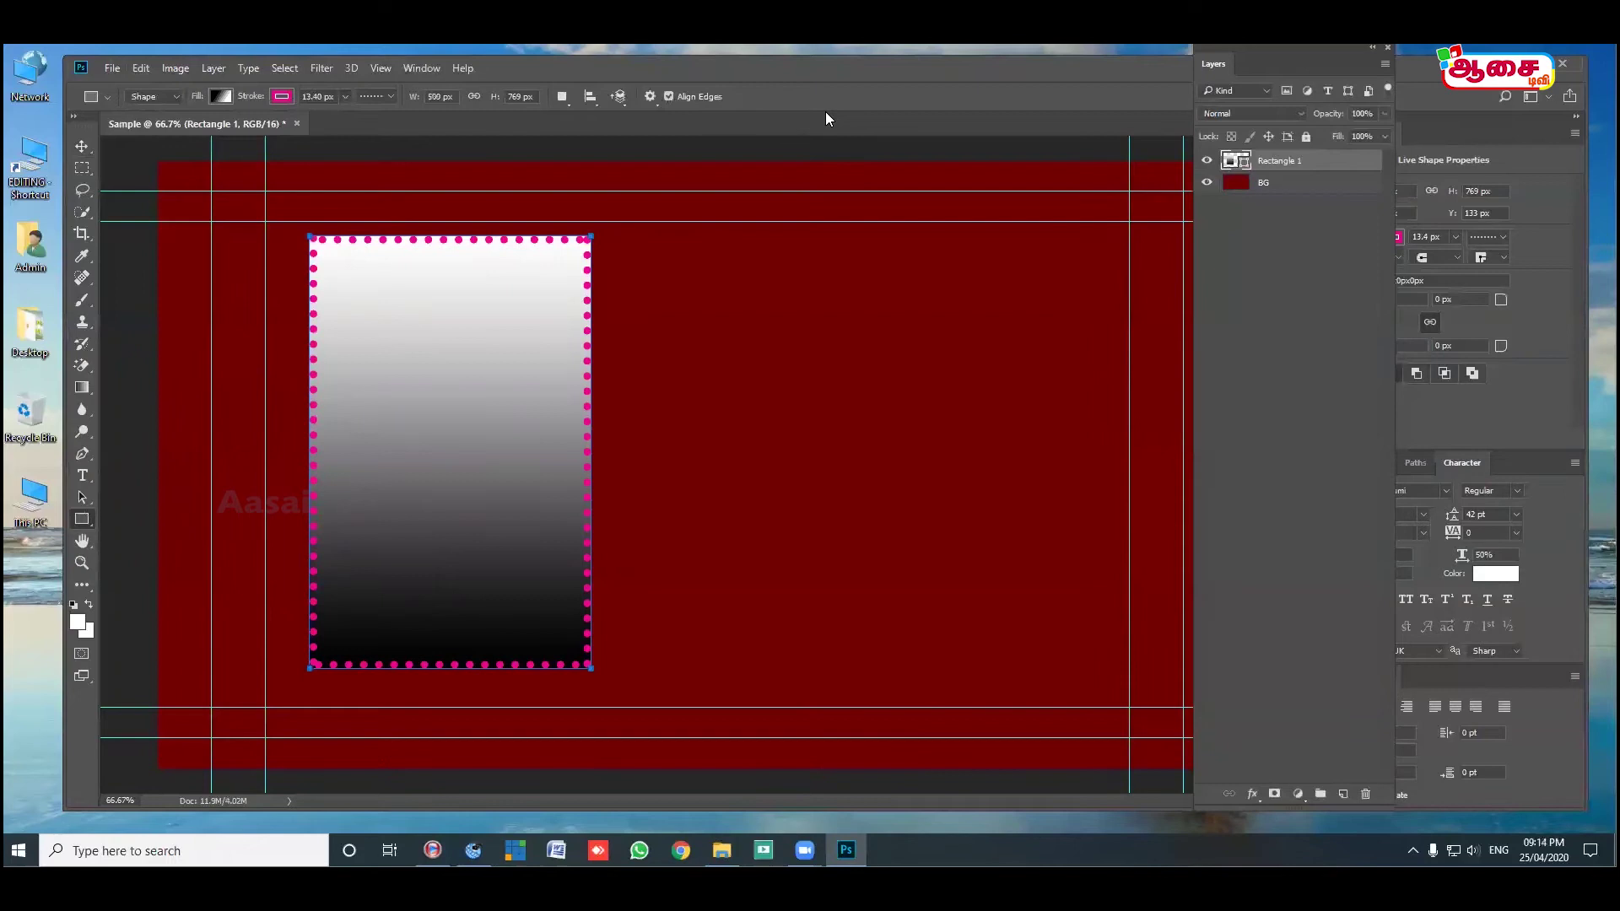
left_click(537, 95)
type("5")
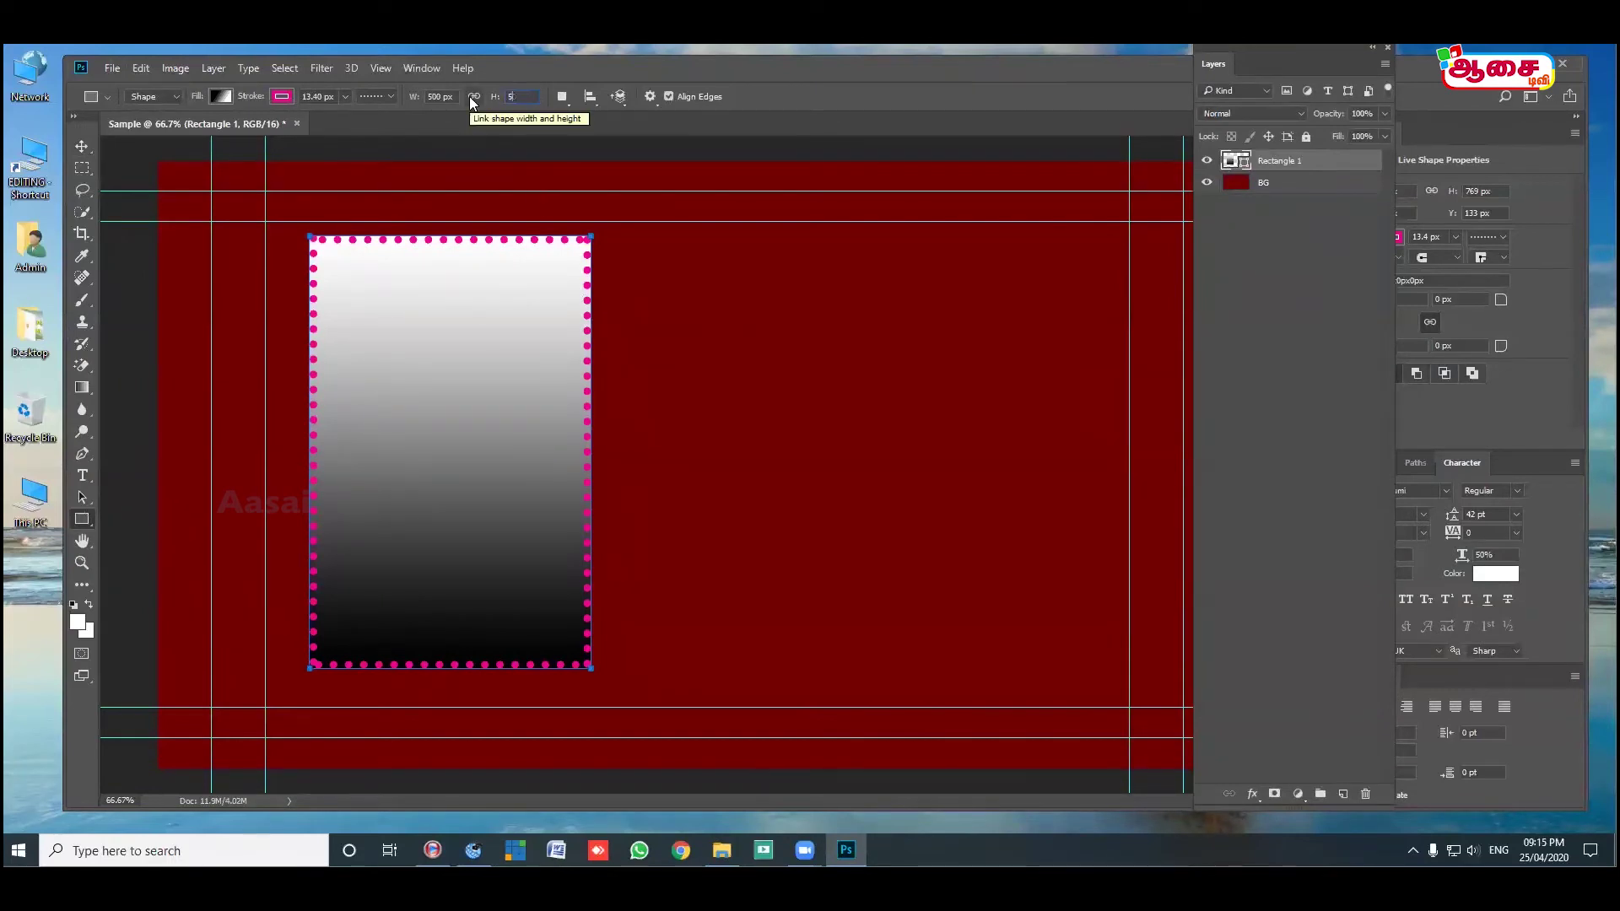
type("00")
key("Return")
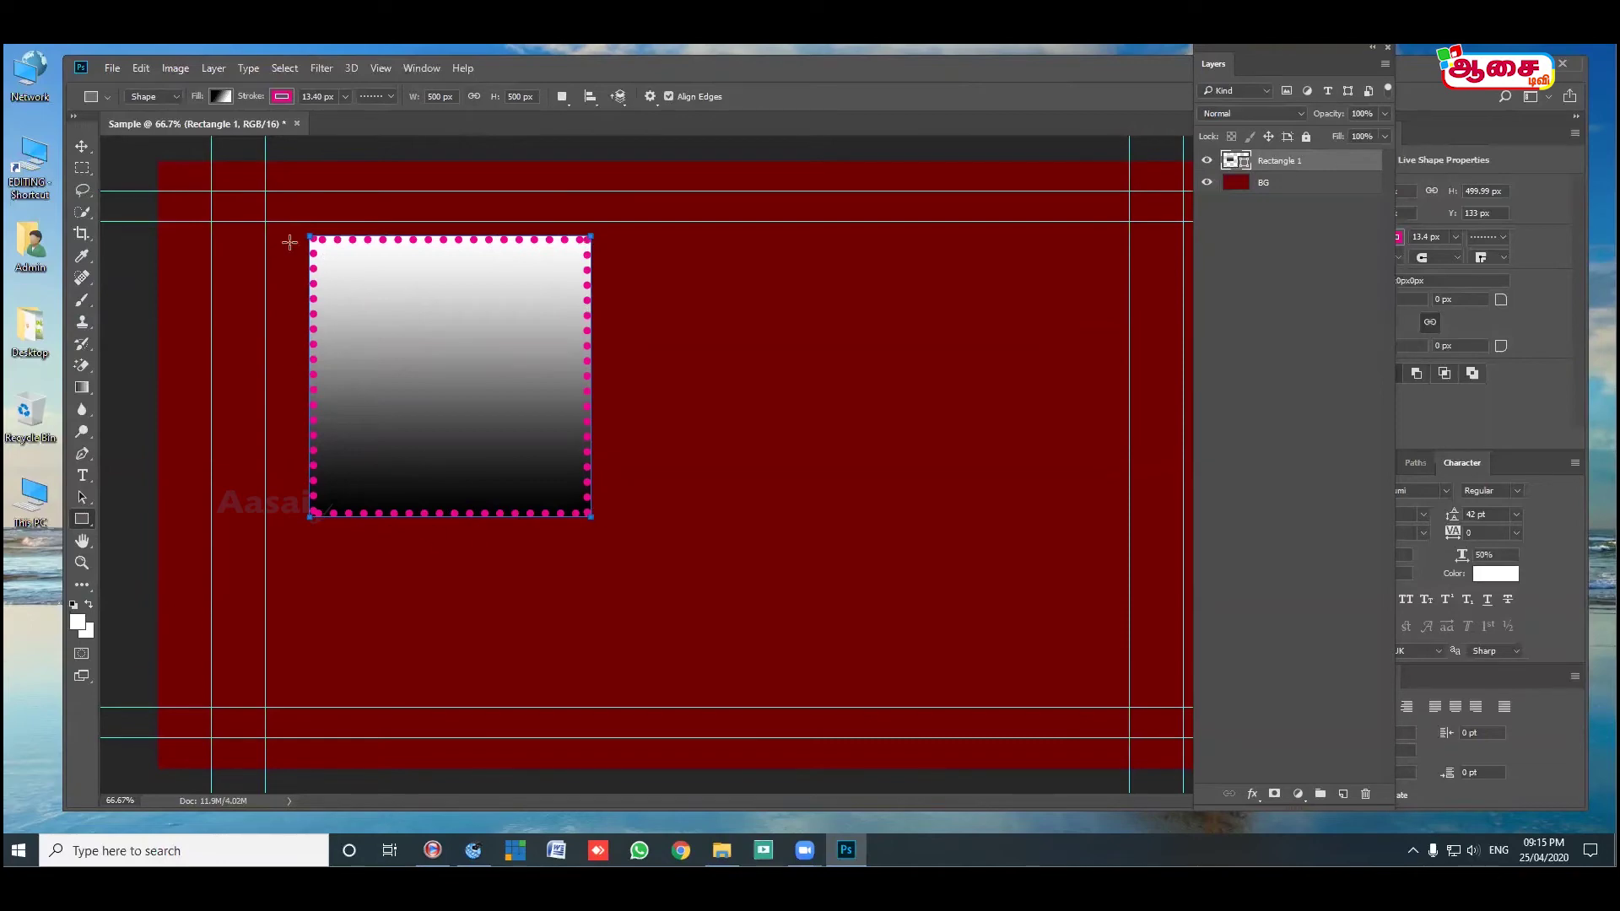
left_click(82, 147)
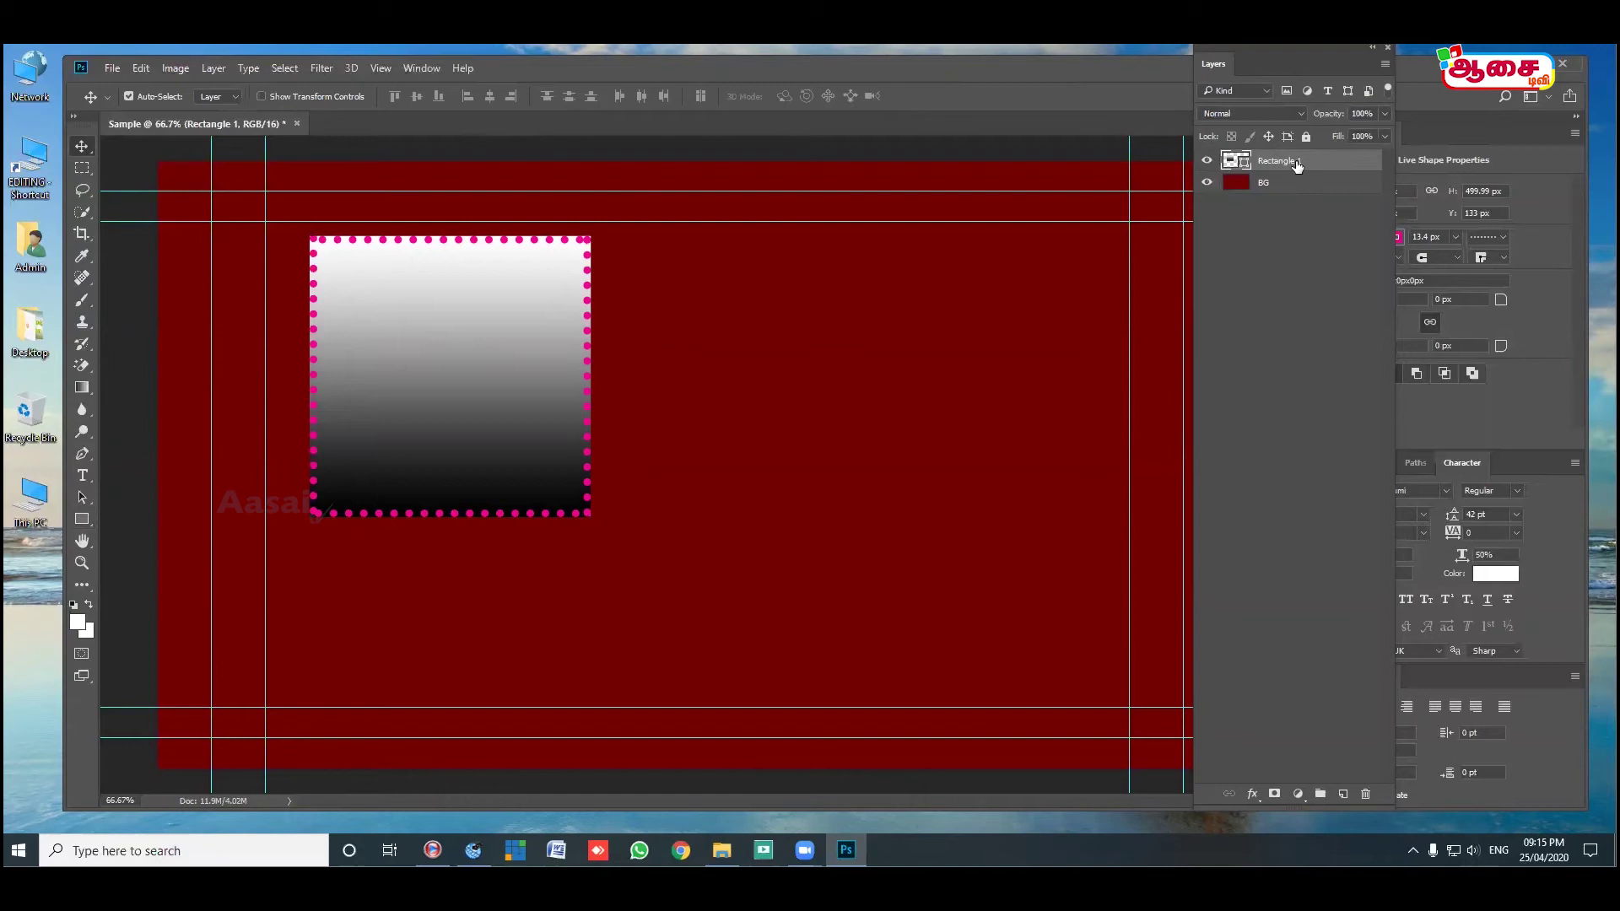
left_click_drag(436, 368, 599, 454)
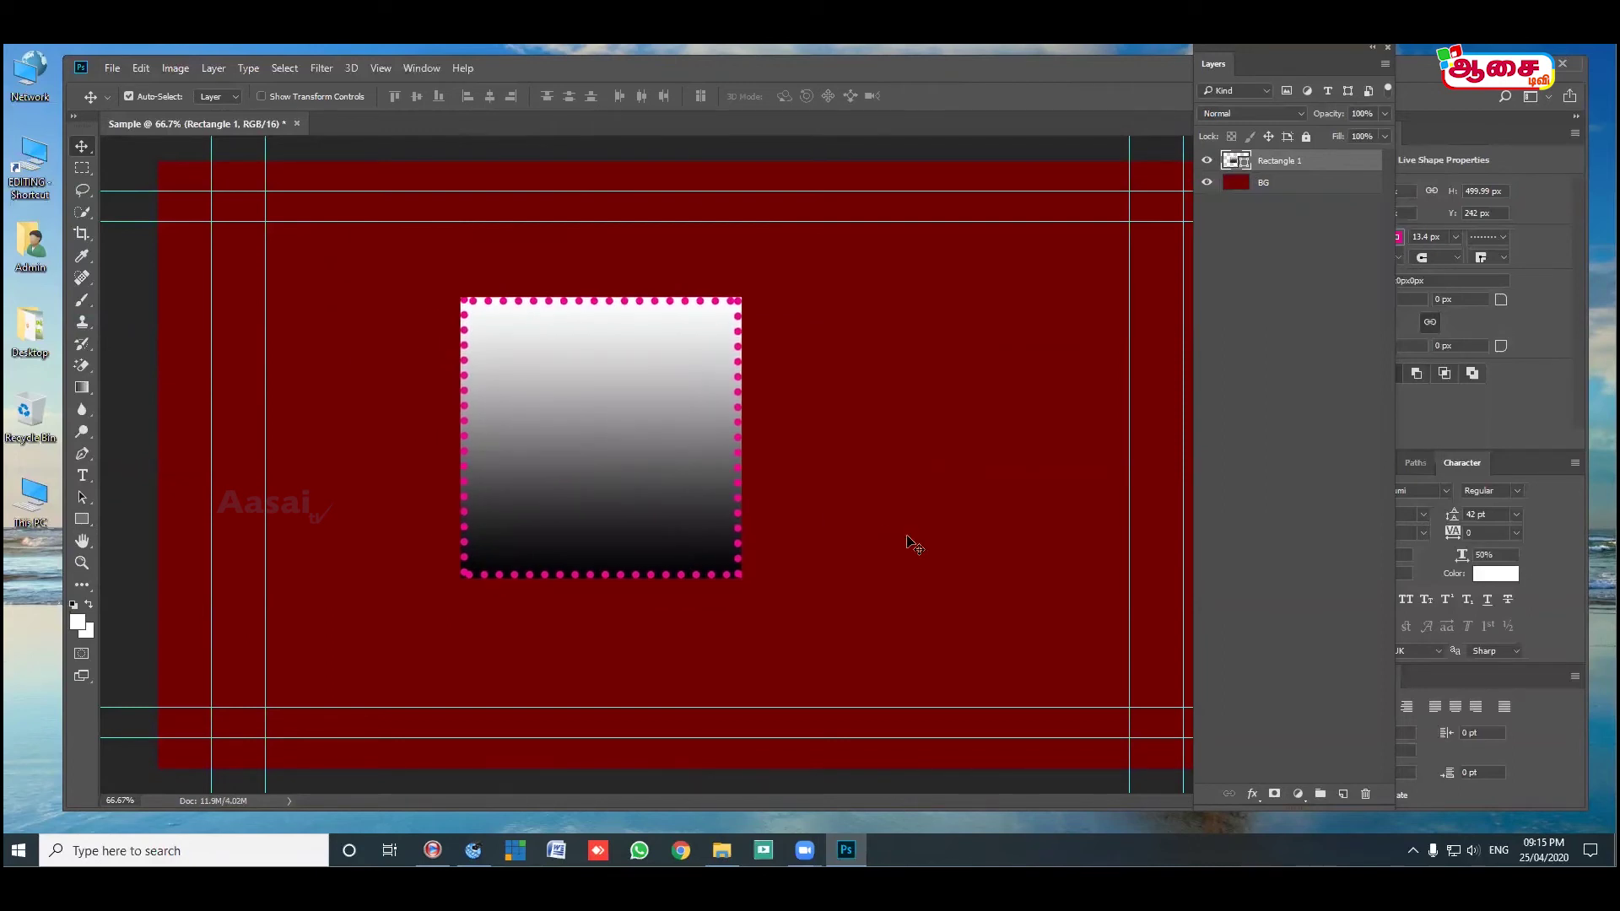
Free-transform the square into a 45° diamond and experiment with stretching and skewing it.
key("ctrl+t")
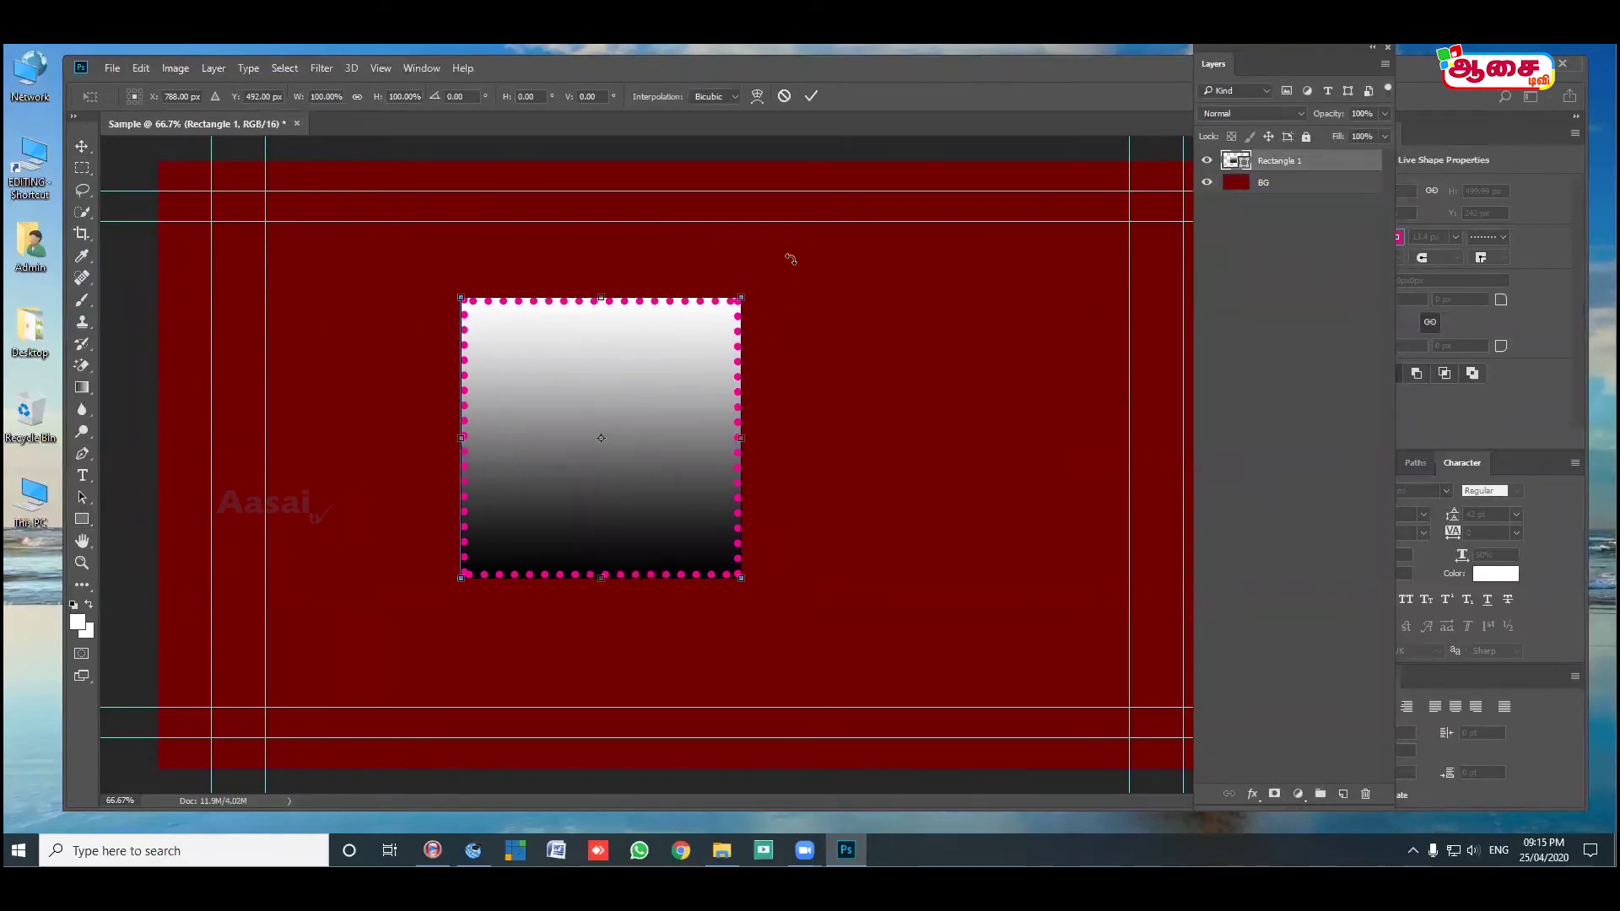
mouse_move(790, 259)
left_mouse_down()
mouse_move(825, 356)
mouse_move(756, 256)
mouse_move(806, 347)
mouse_move(789, 327)
mouse_move(797, 297)
mouse_move(810, 348)
mouse_move(785, 261)
mouse_move(785, 277)
left_mouse_up()
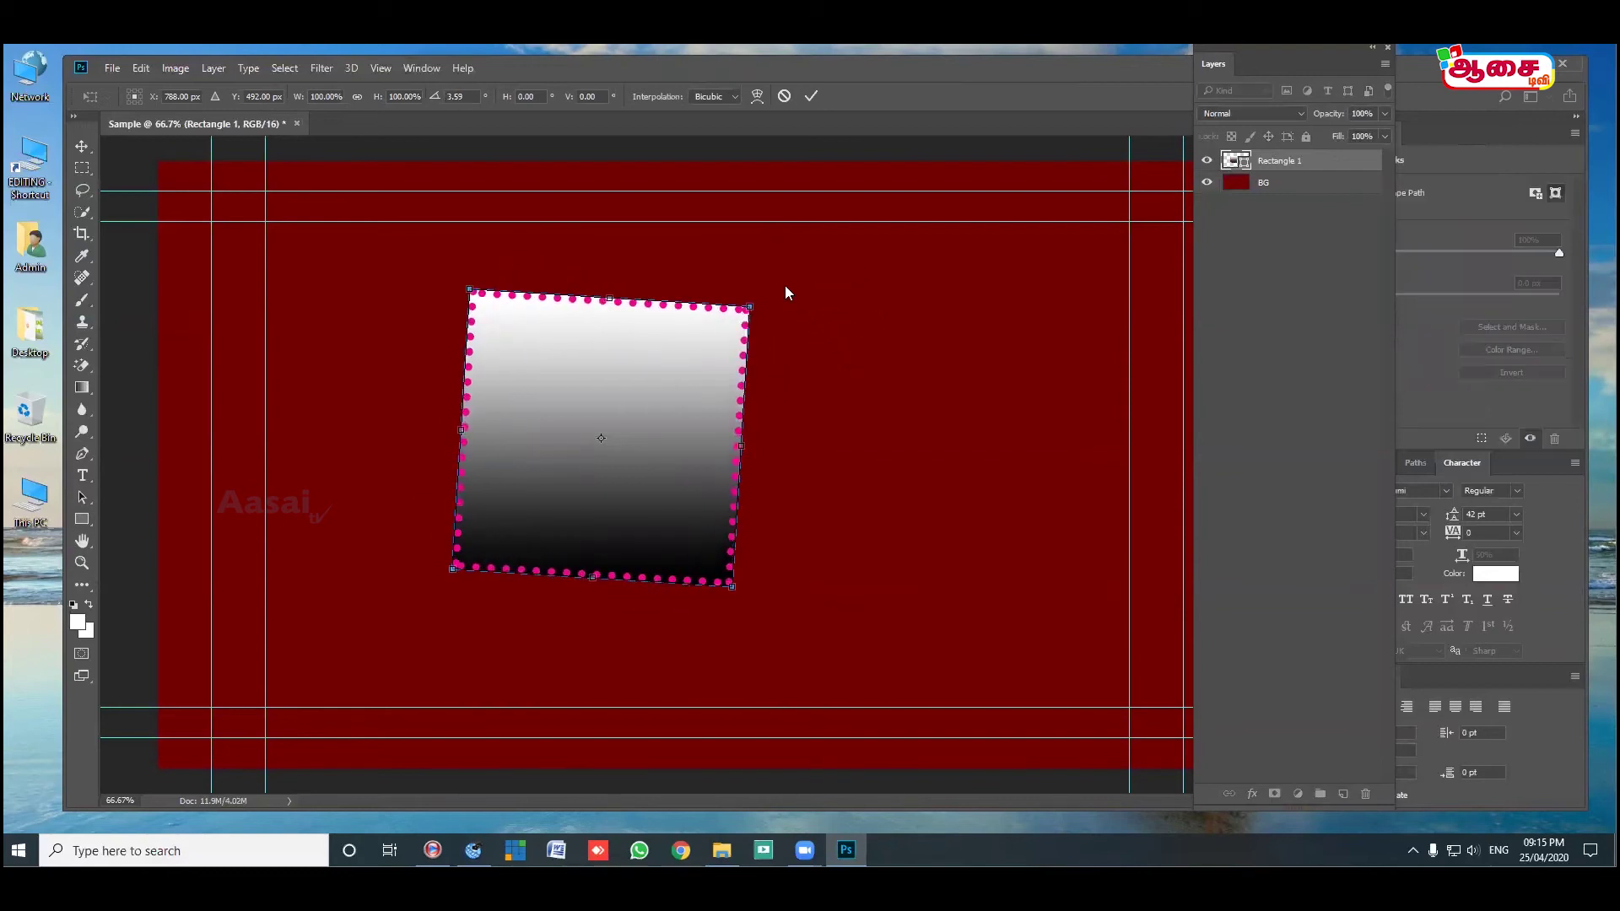
left_click(469, 96)
type("45")
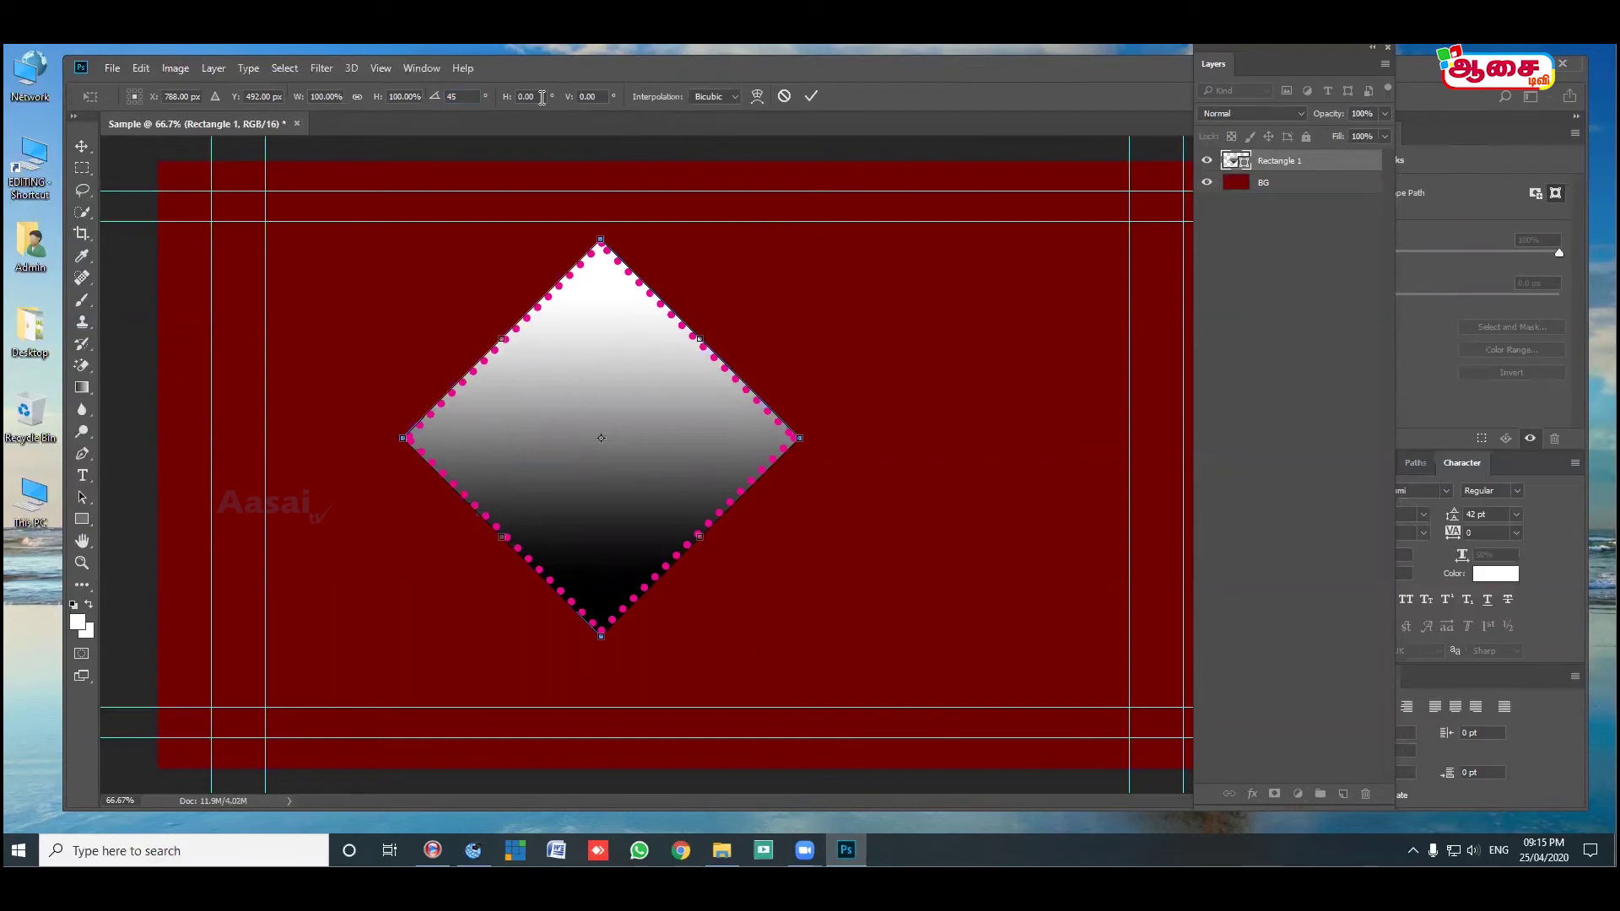
left_click_drag(542, 97, 520, 96)
mouse_move(698, 340)
left_mouse_down()
mouse_move(825, 264)
mouse_move(718, 365)
left_mouse_up()
left_click(540, 97)
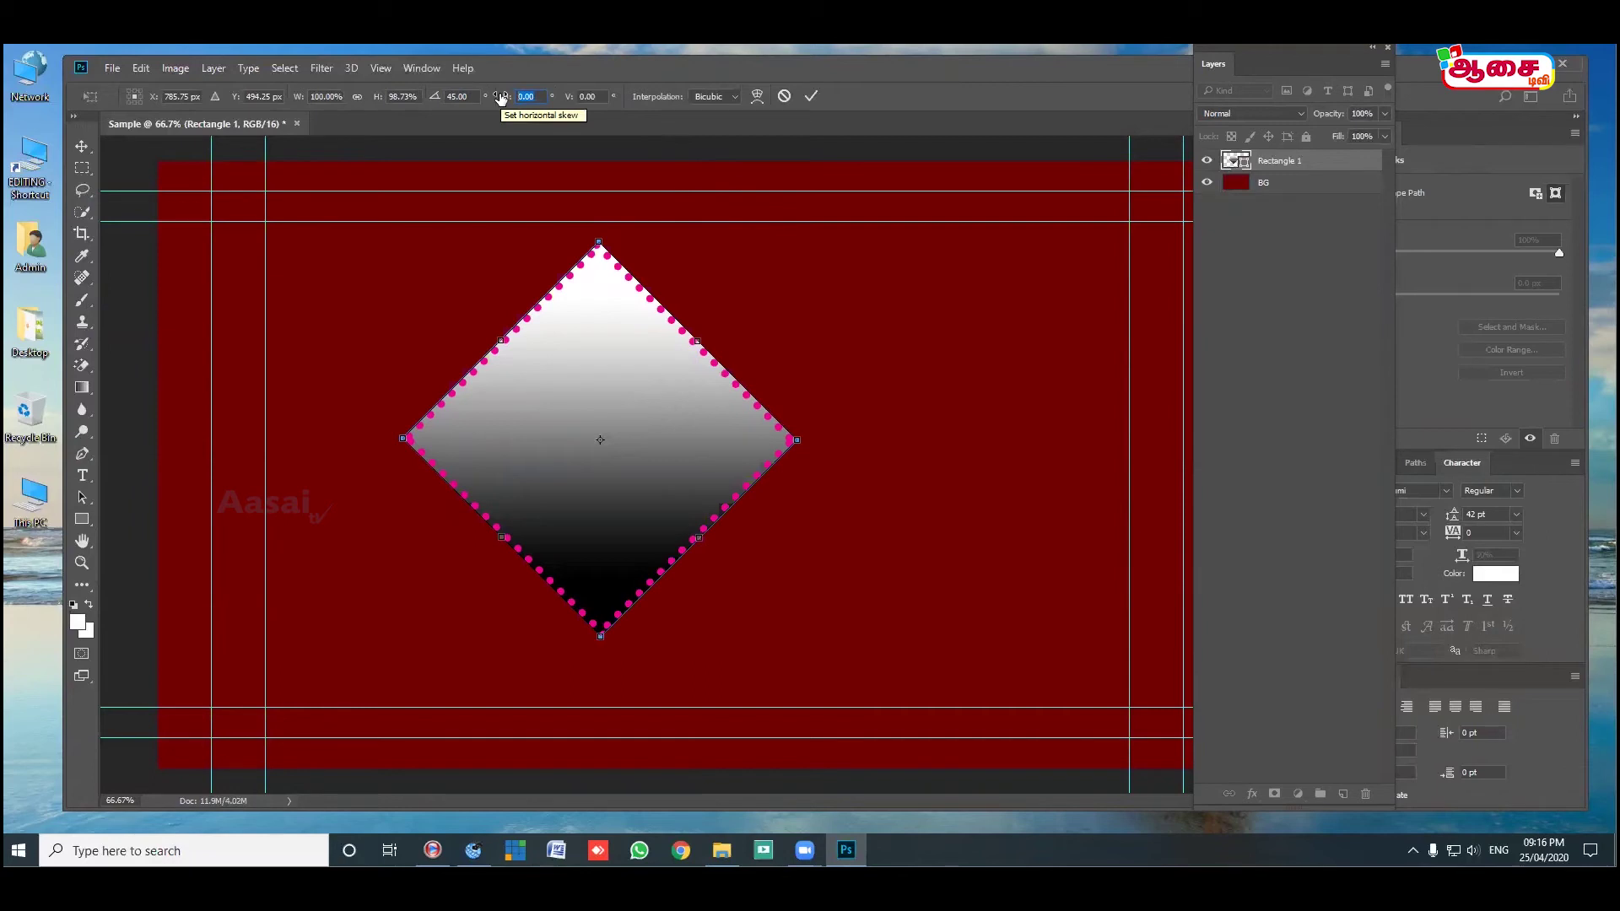
mouse_move(502, 99)
left_mouse_down()
mouse_move(556, 99)
mouse_move(501, 99)
left_mouse_up()
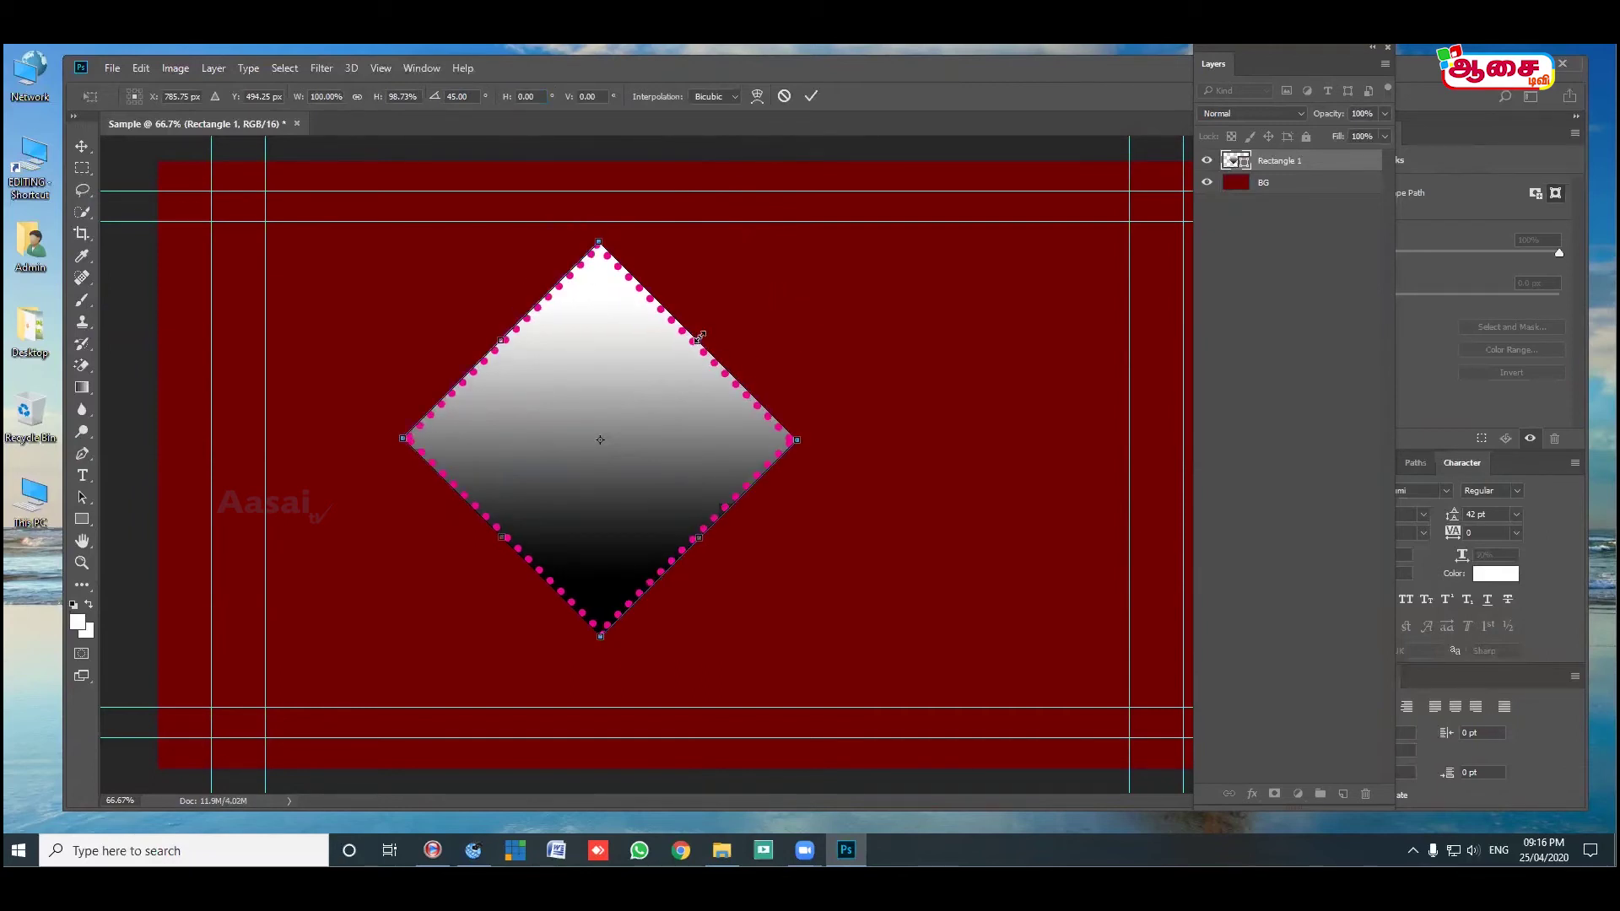
mouse_move(696, 339)
left_mouse_down()
mouse_move(770, 272)
mouse_move(689, 343)
mouse_move(739, 297)
mouse_move(708, 330)
left_mouse_up()
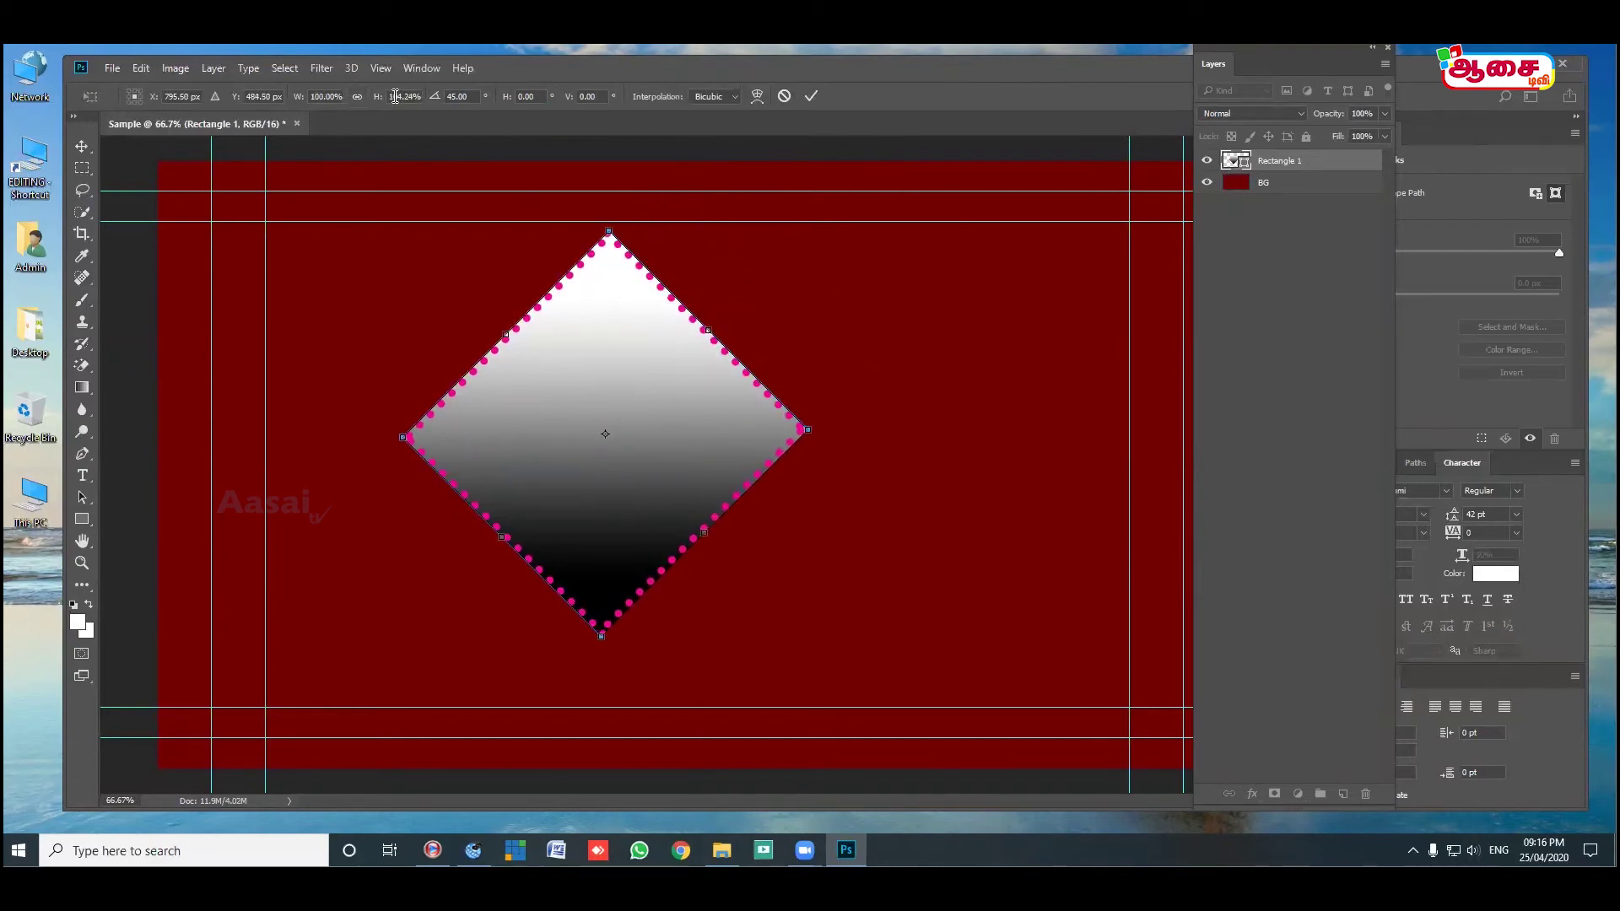
Squash the shape to 50% height and rotate it back to about 1.02°.
left_click_drag(419, 96, 380, 99)
type("50")
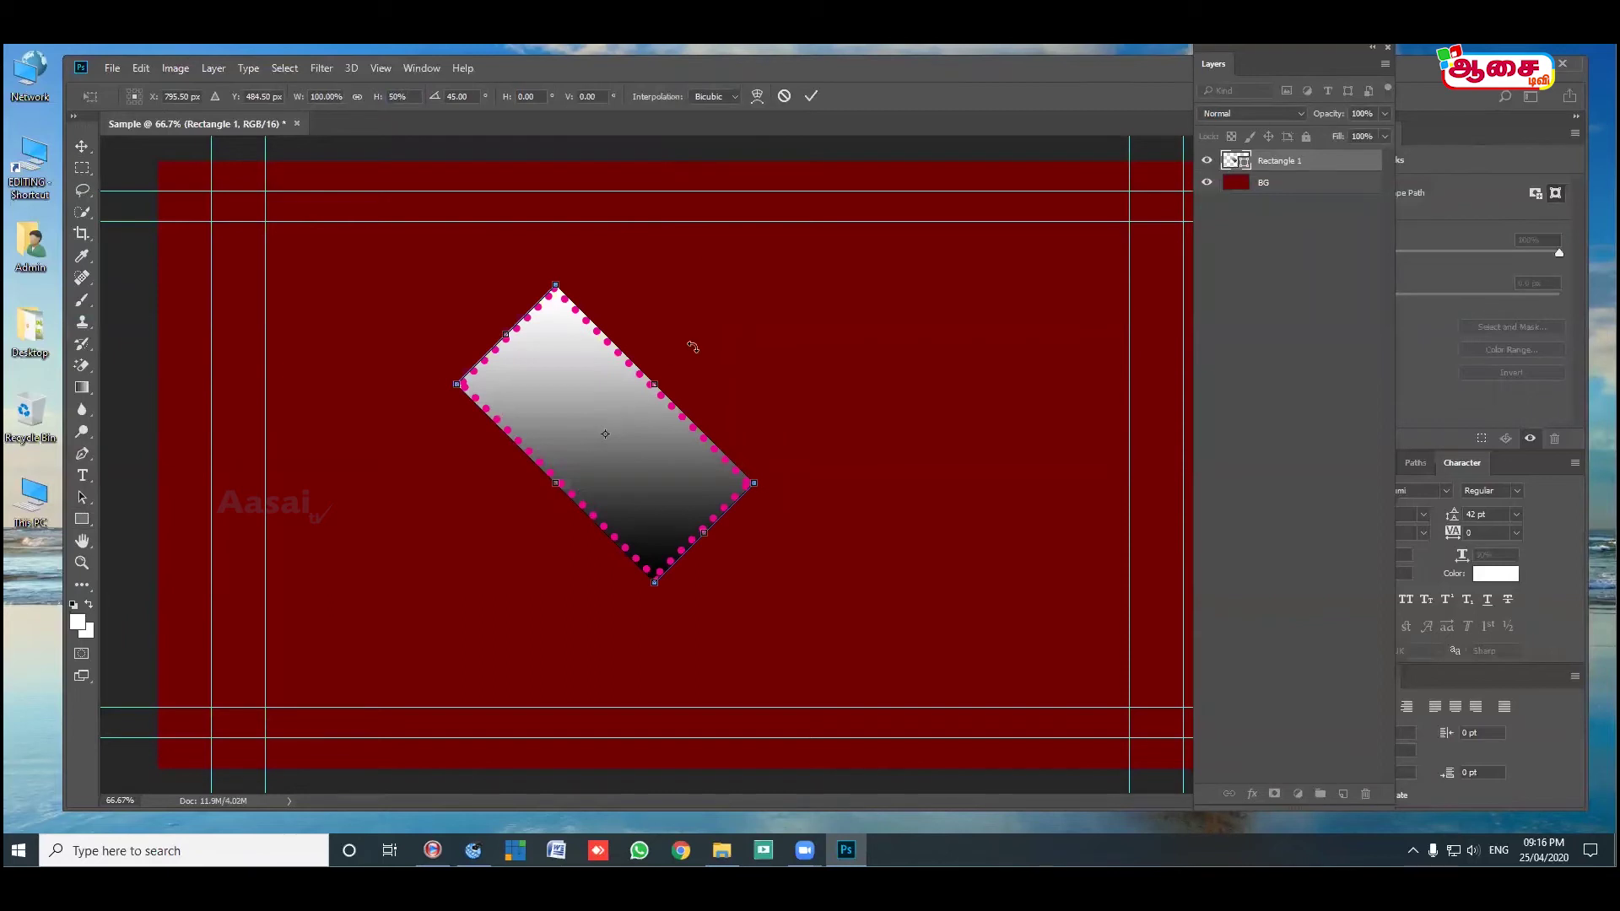
left_click_drag(687, 347, 608, 321)
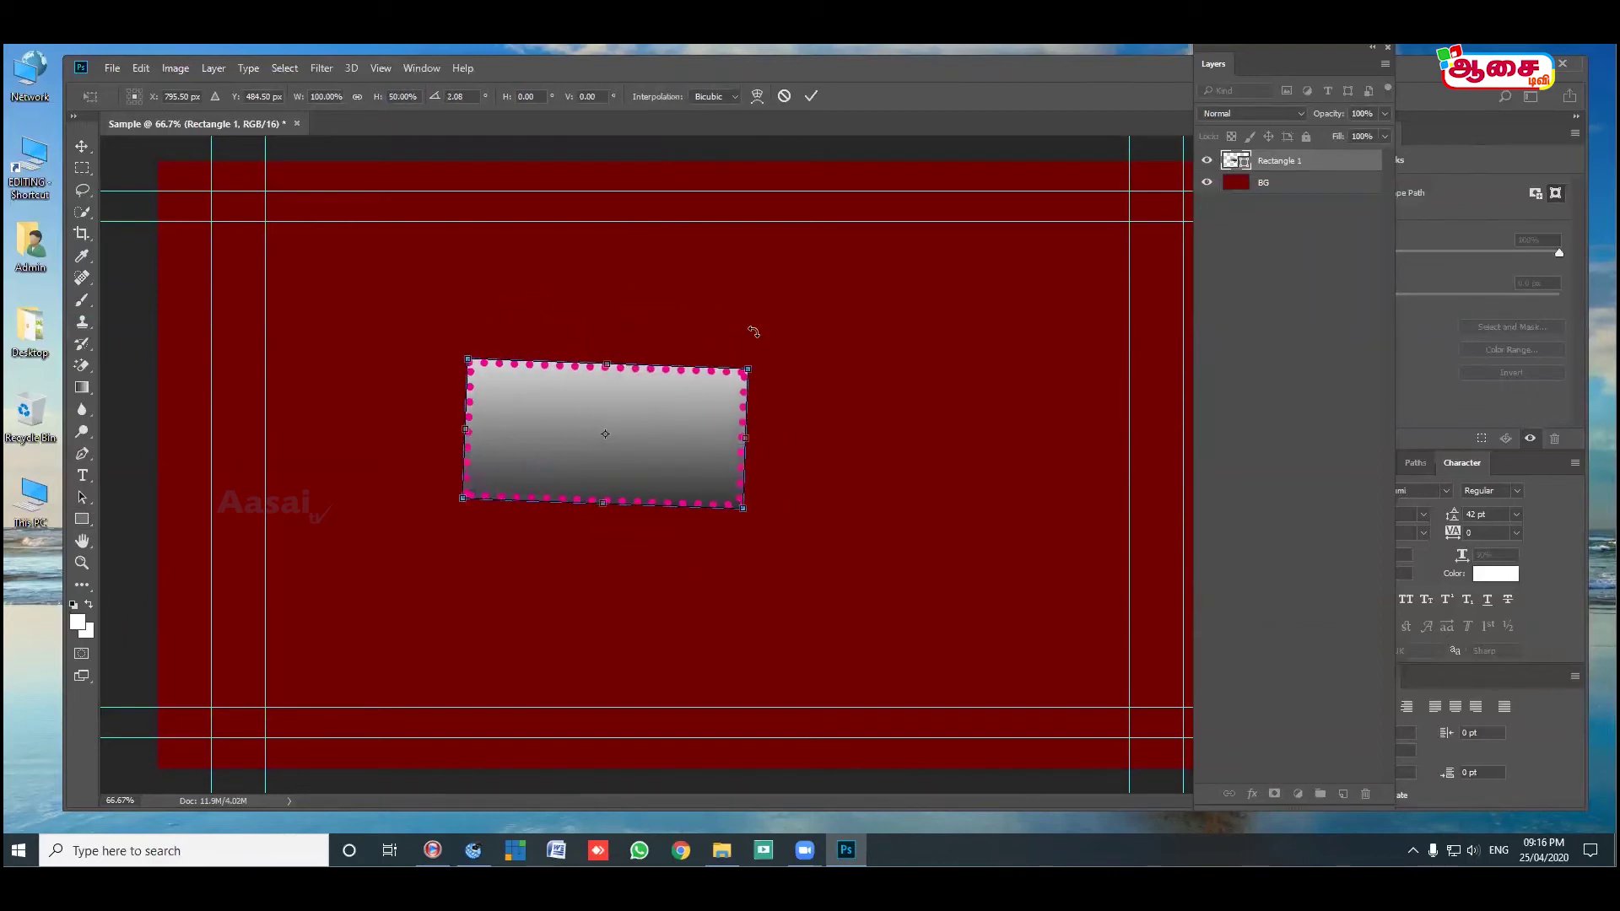
mouse_move(770, 329)
left_mouse_down()
mouse_move(784, 409)
mouse_move(513, 505)
mouse_move(437, 290)
mouse_move(836, 474)
mouse_move(747, 340)
left_mouse_up()
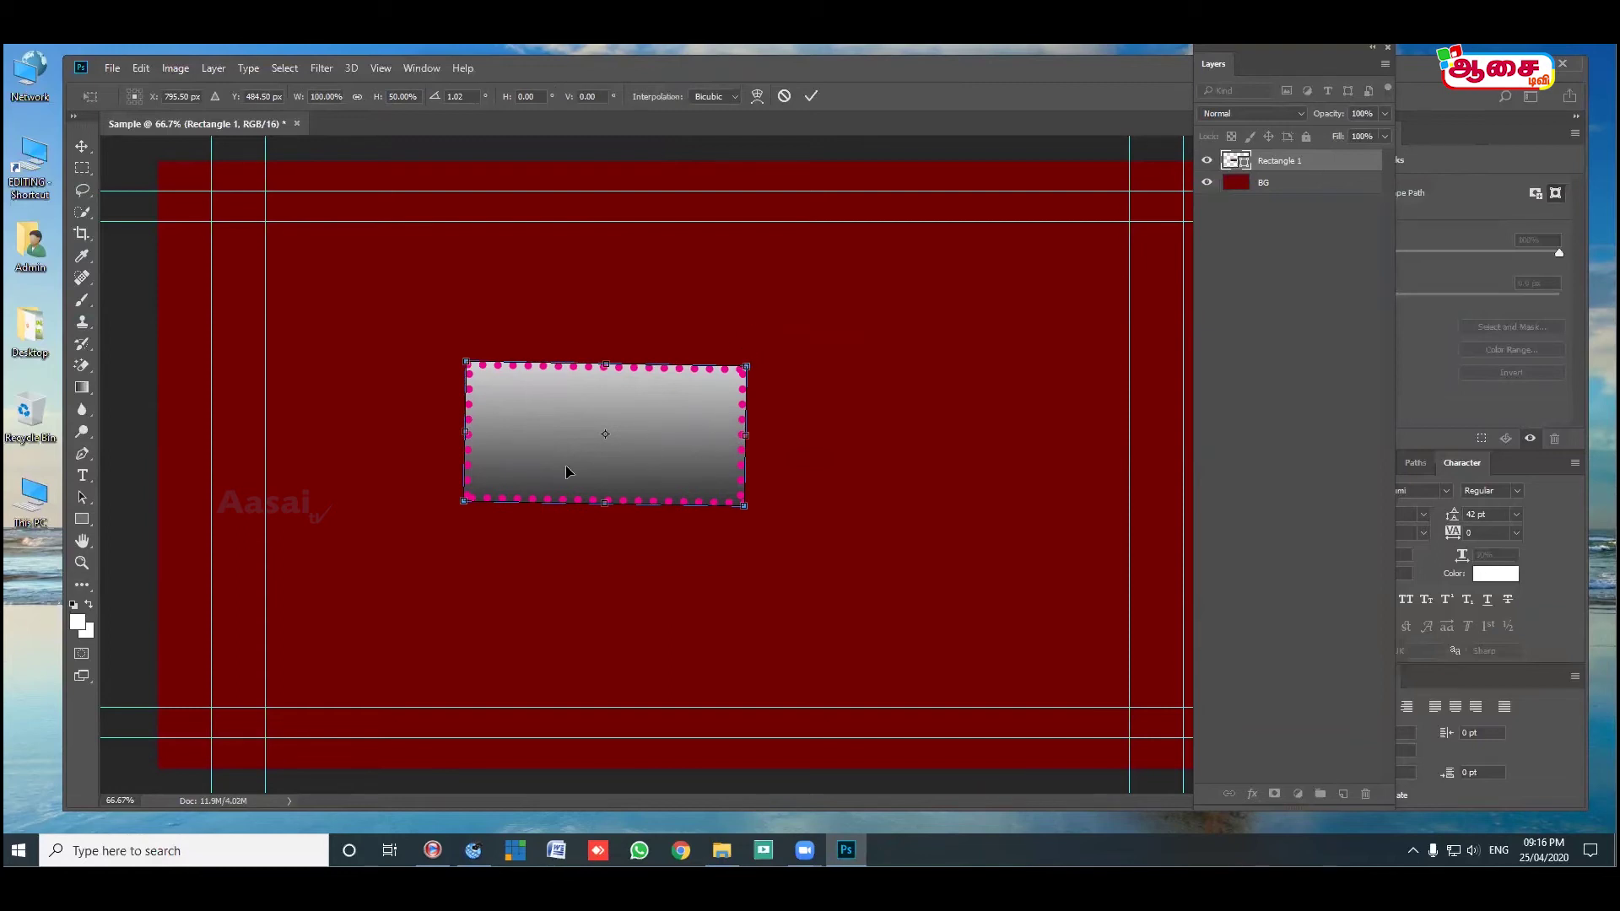
Commit the 50%-height, slightly tilted transform on the rectangle.
left_click(810, 97)
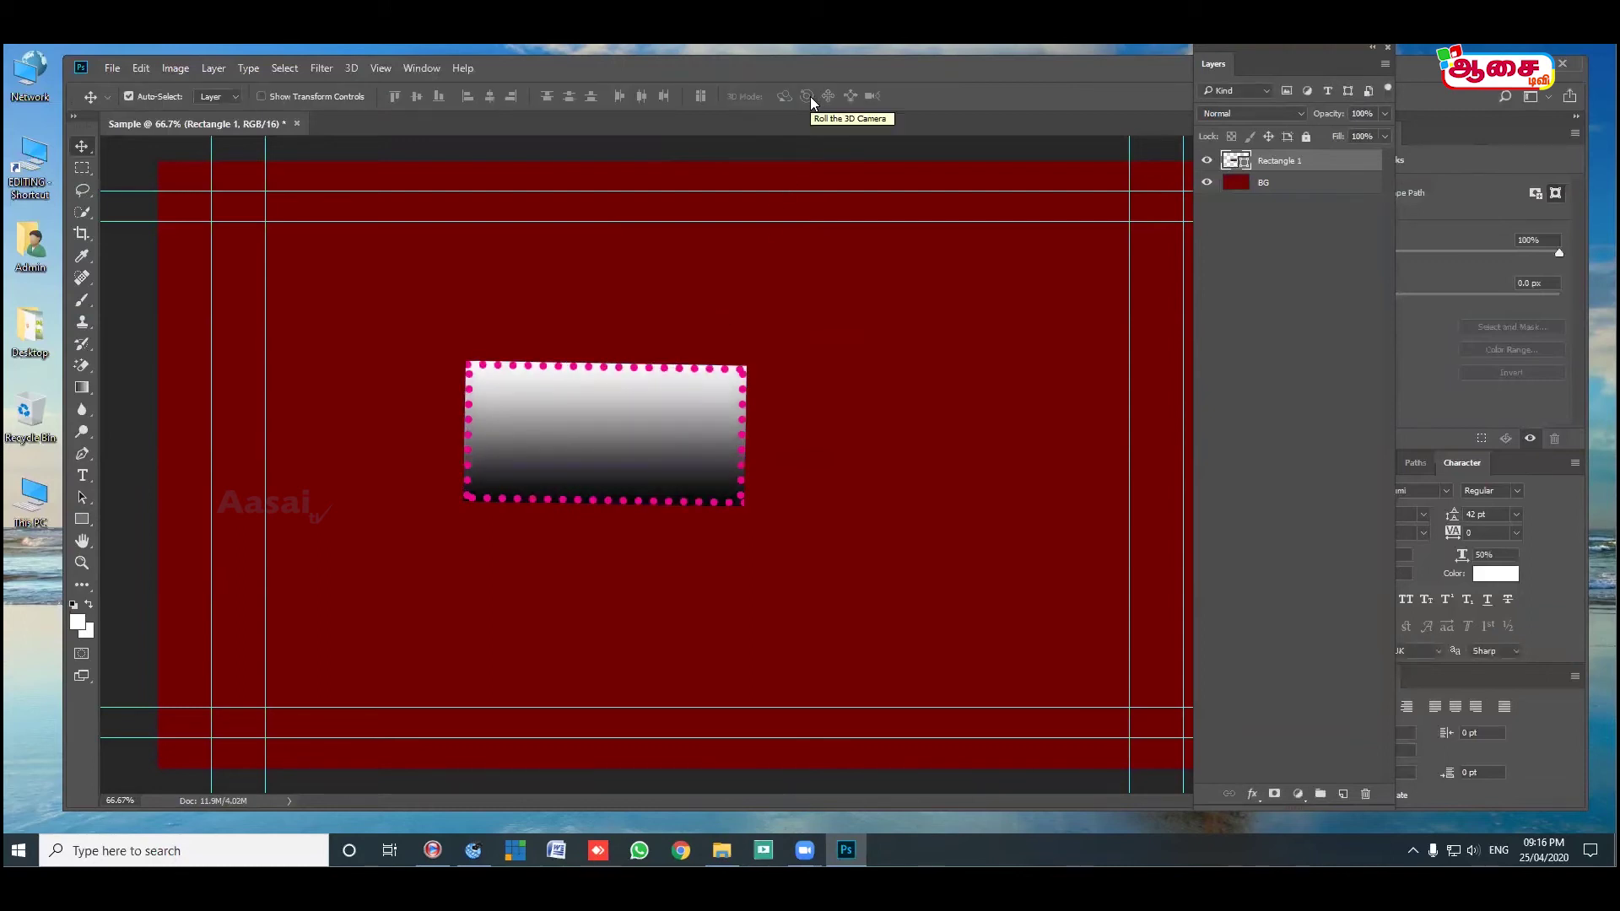
key("ctrl+t")
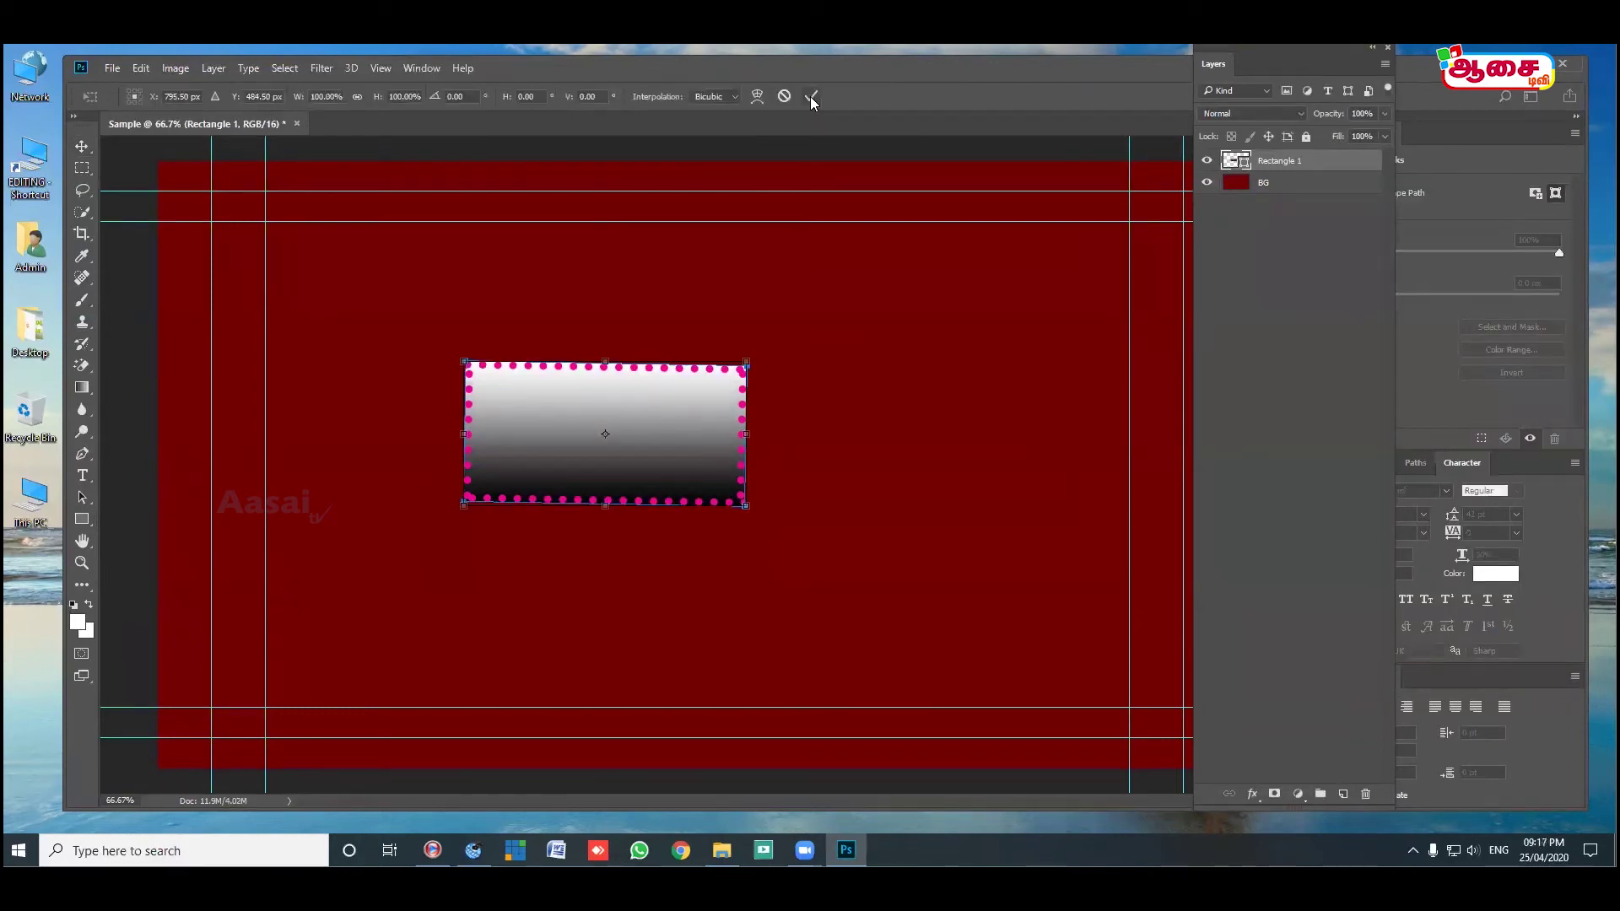
left_click(811, 96)
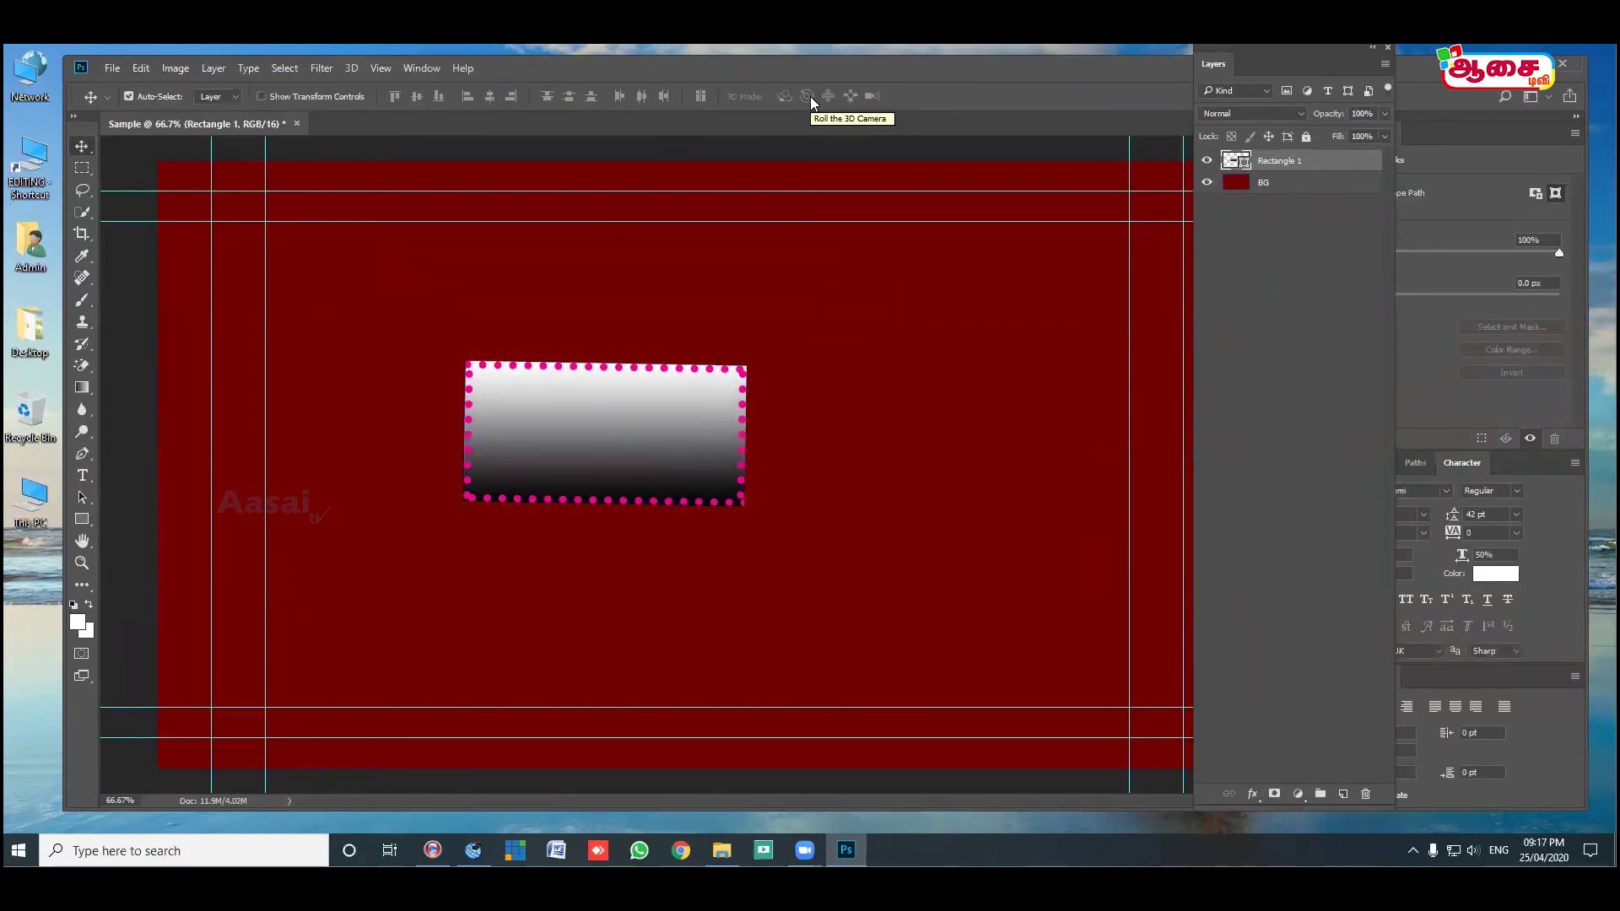
Try enlarging the rectangle and rotating it 10°, then cancel that transform.
key("ctrl")
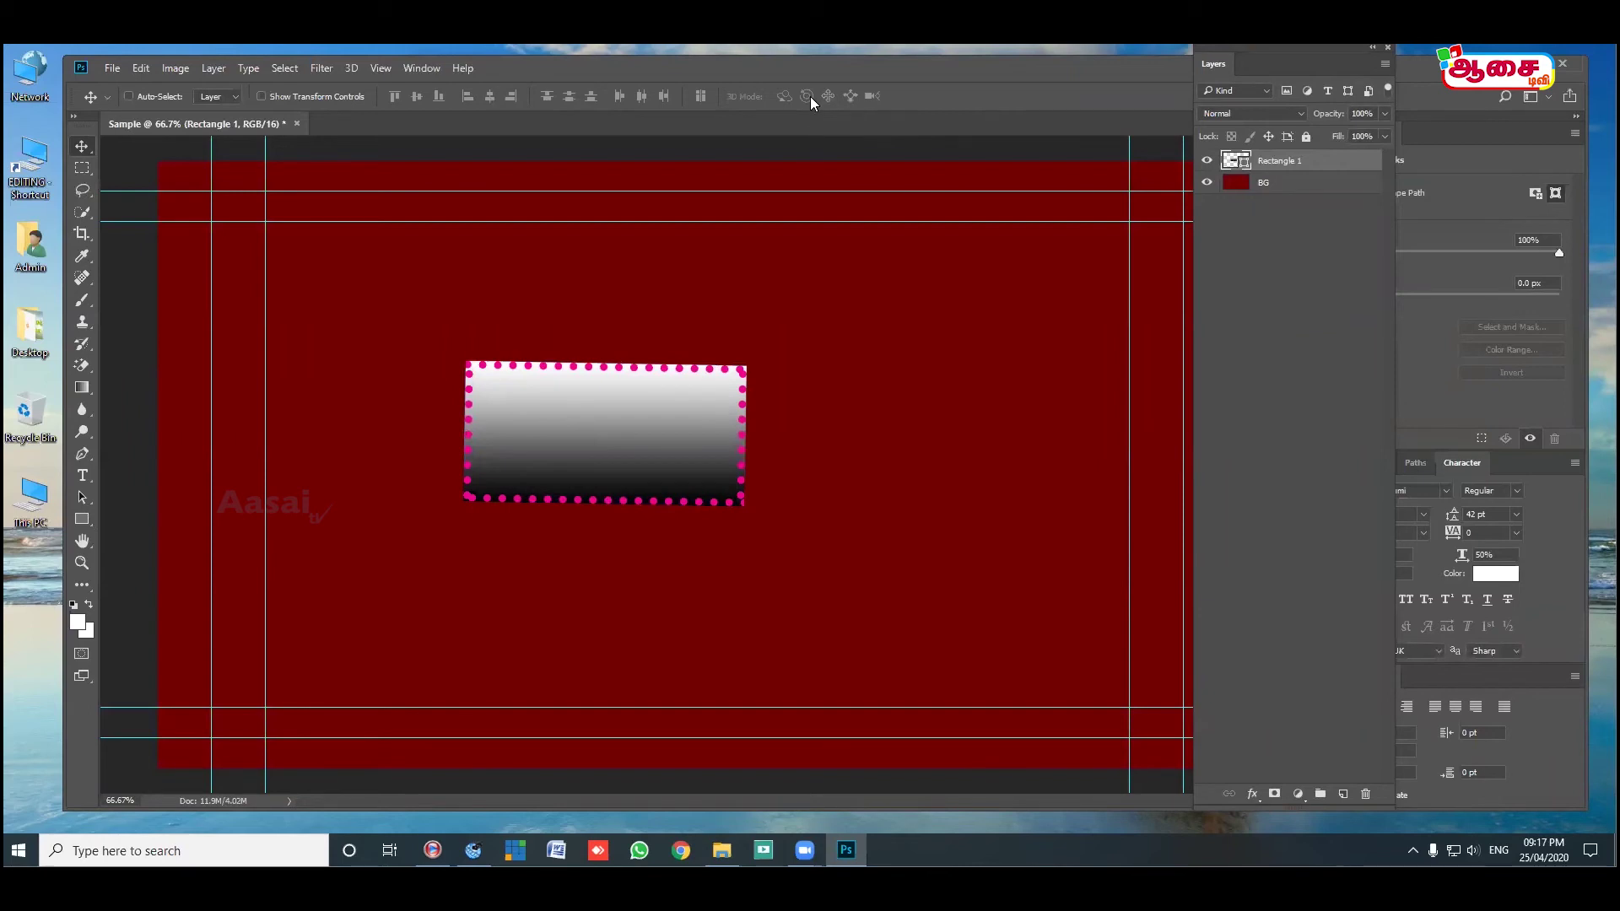
key("ctrl+t")
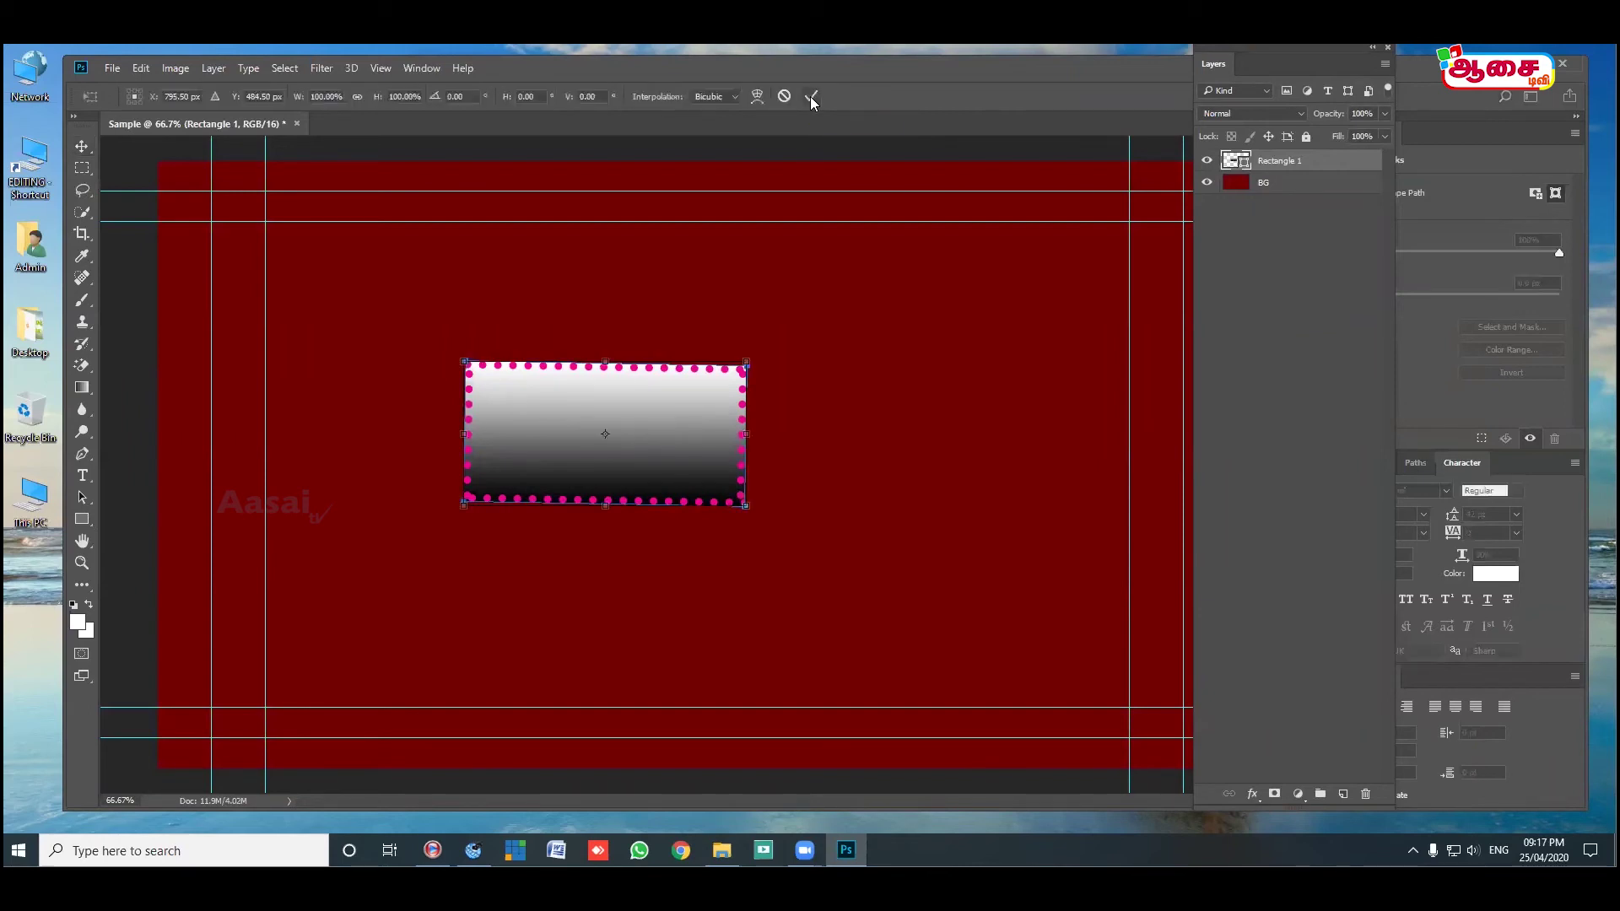
left_click_drag(746, 506, 1041, 671)
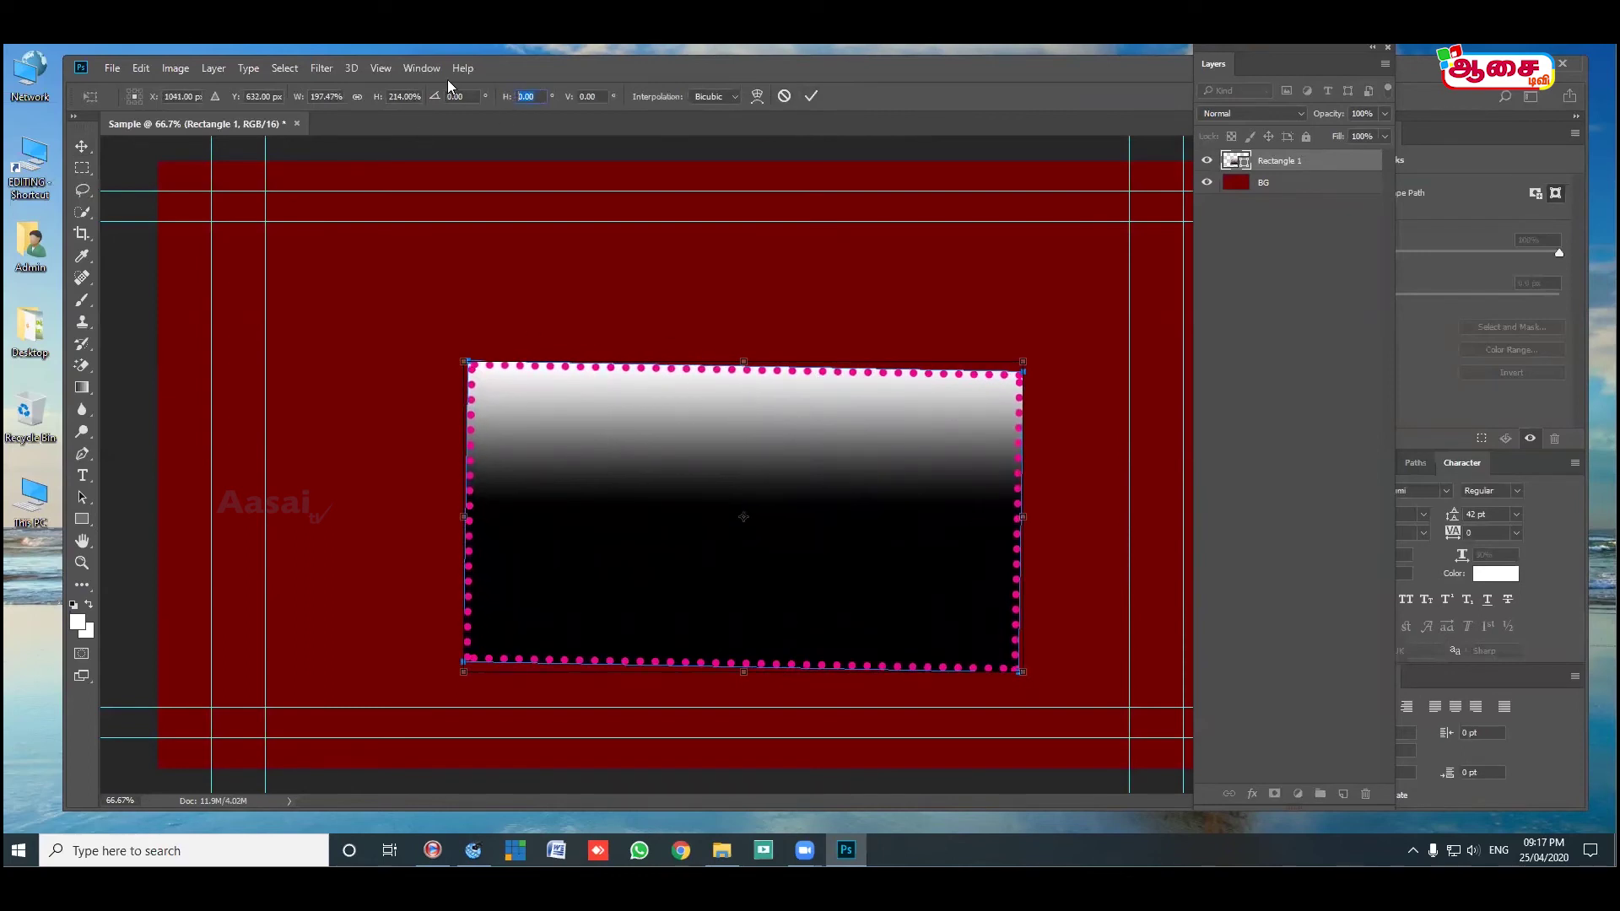
left_click(430, 95)
type("10")
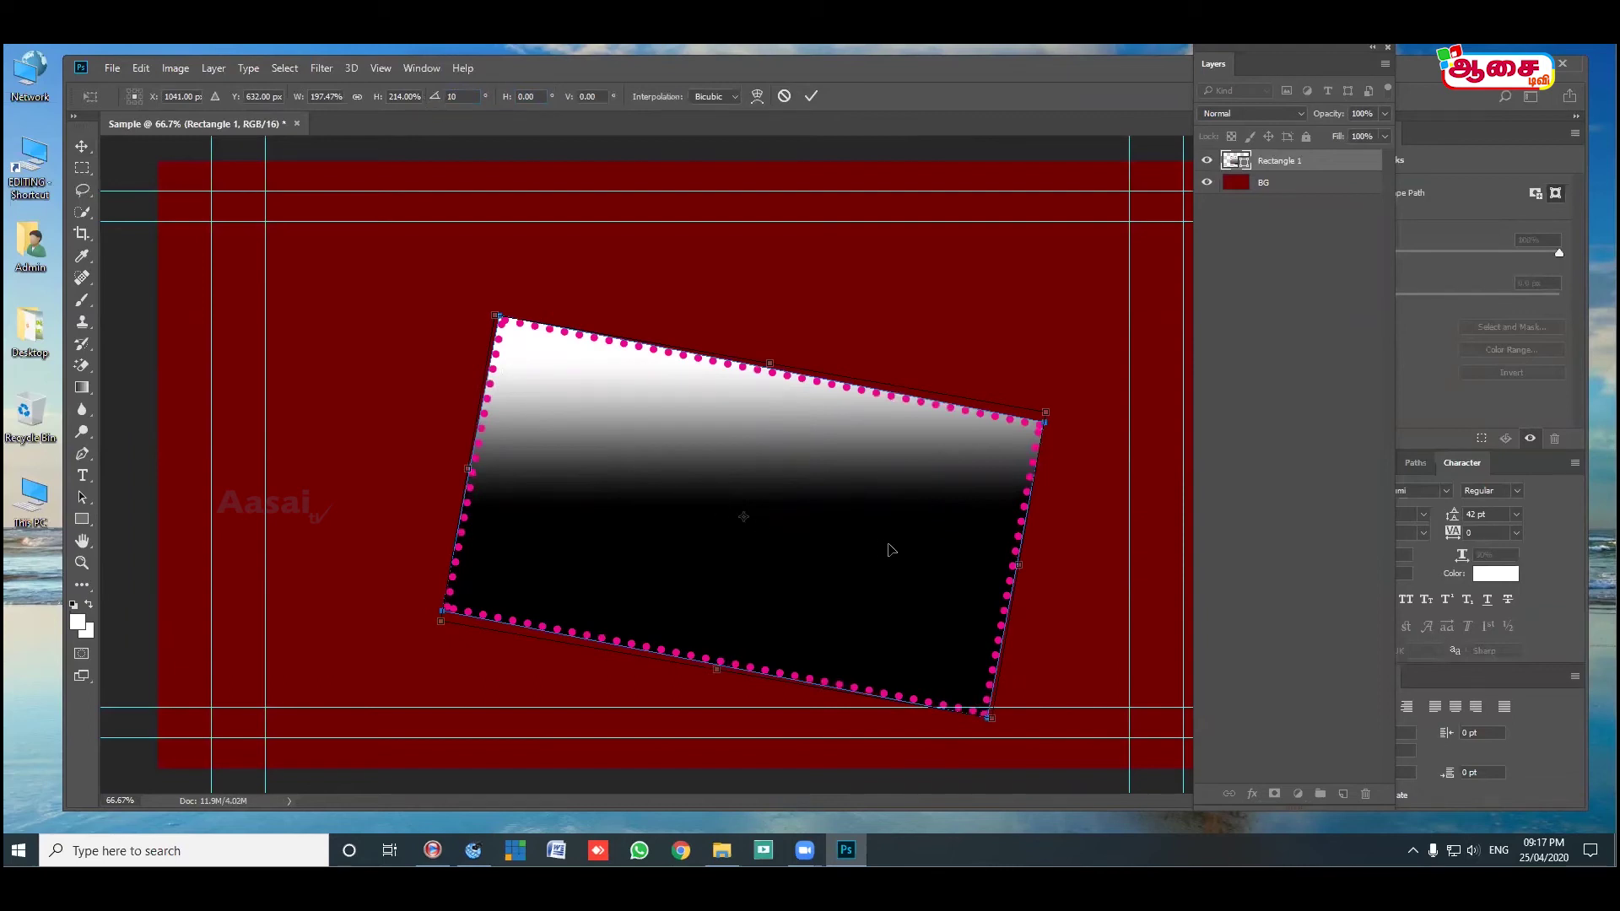
left_click(783, 97)
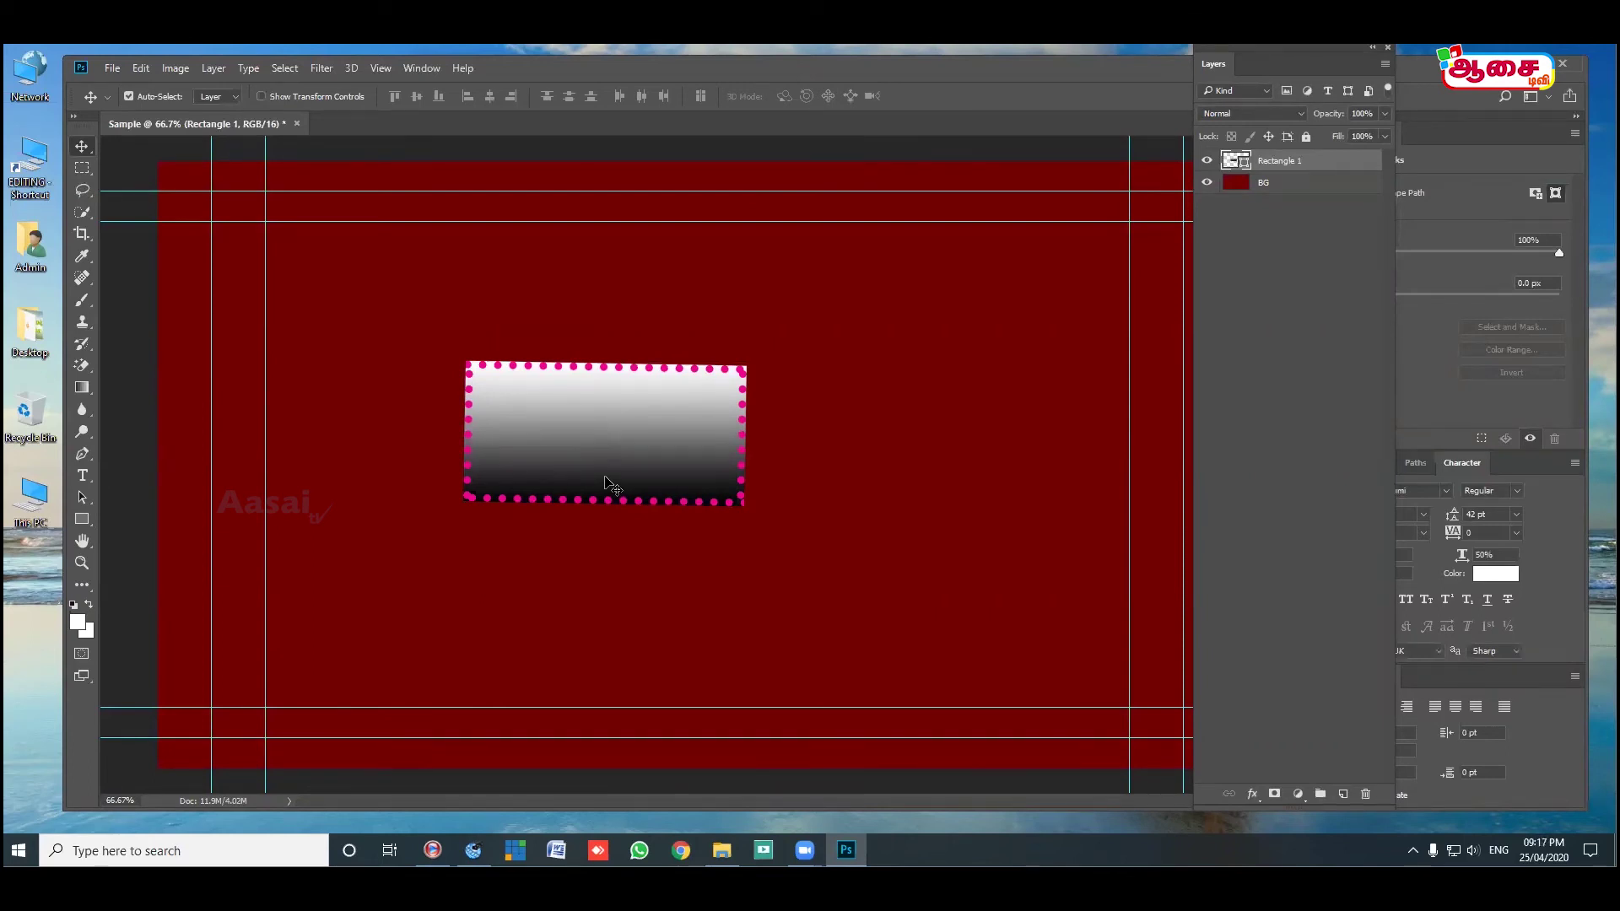
left_click(78, 520)
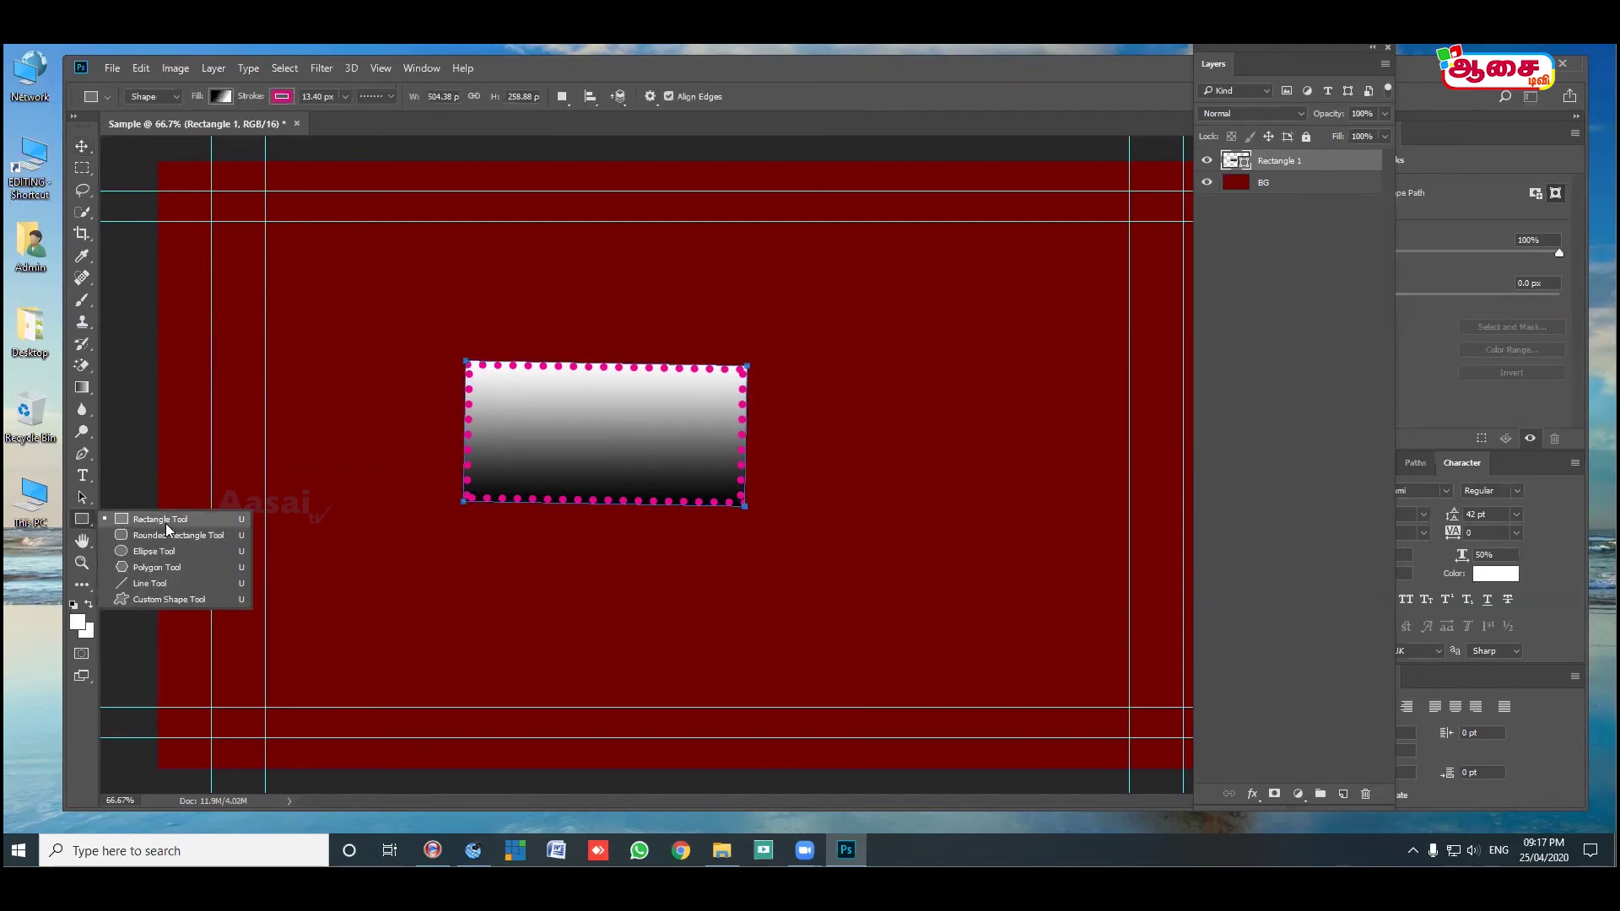
Choose the umbrella custom shape and draw it to the right of the rectangle.
left_click(185, 597)
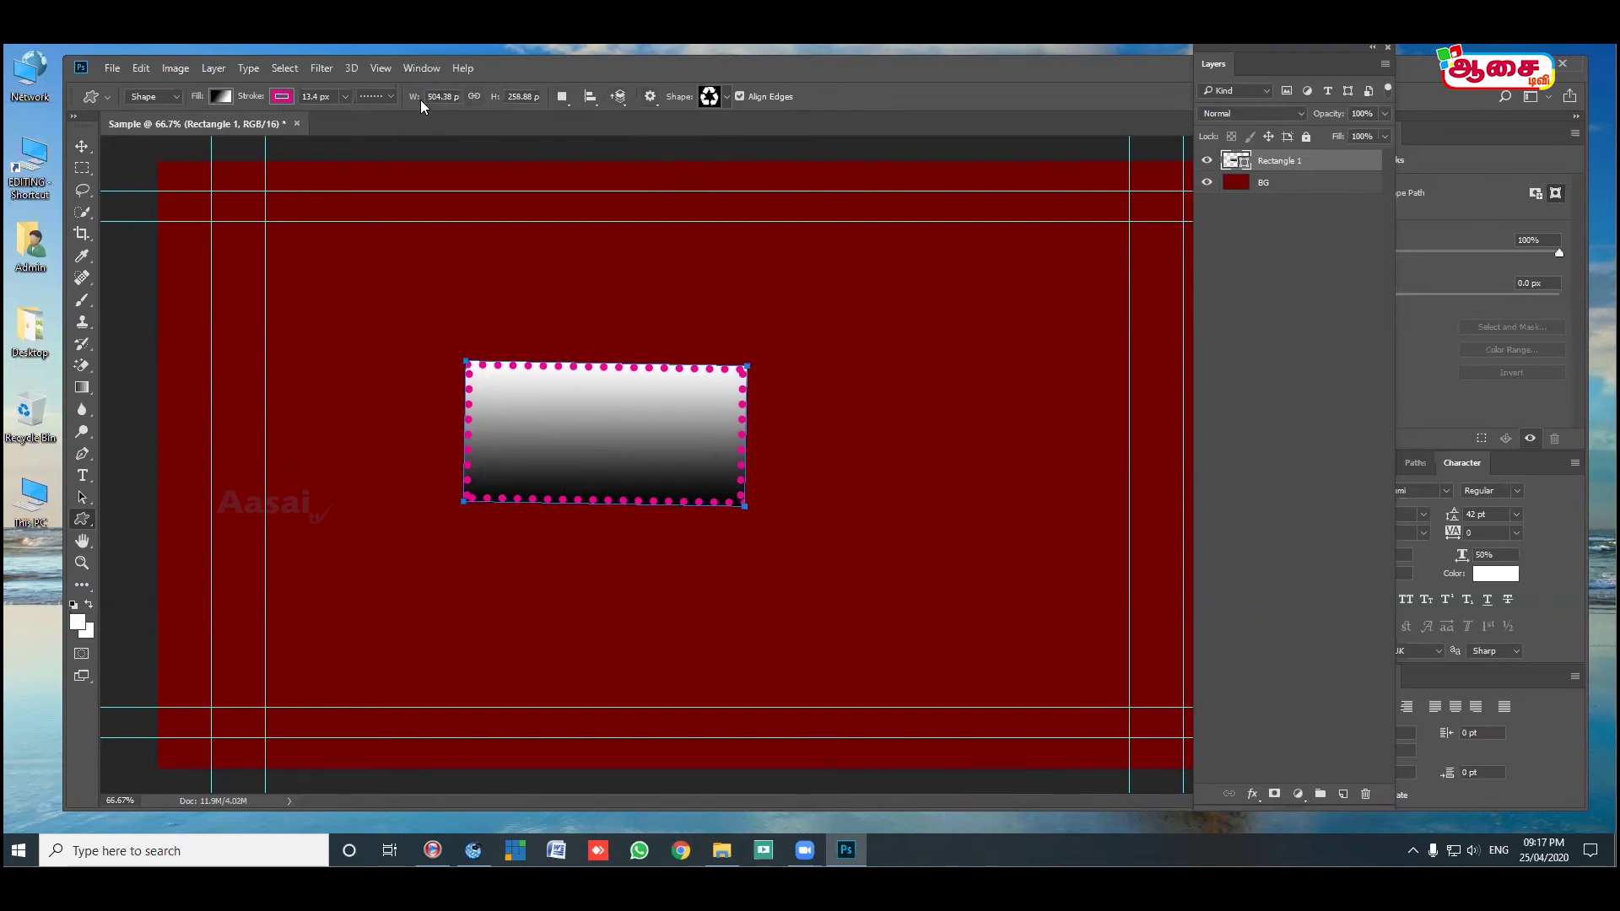
left_click(727, 97)
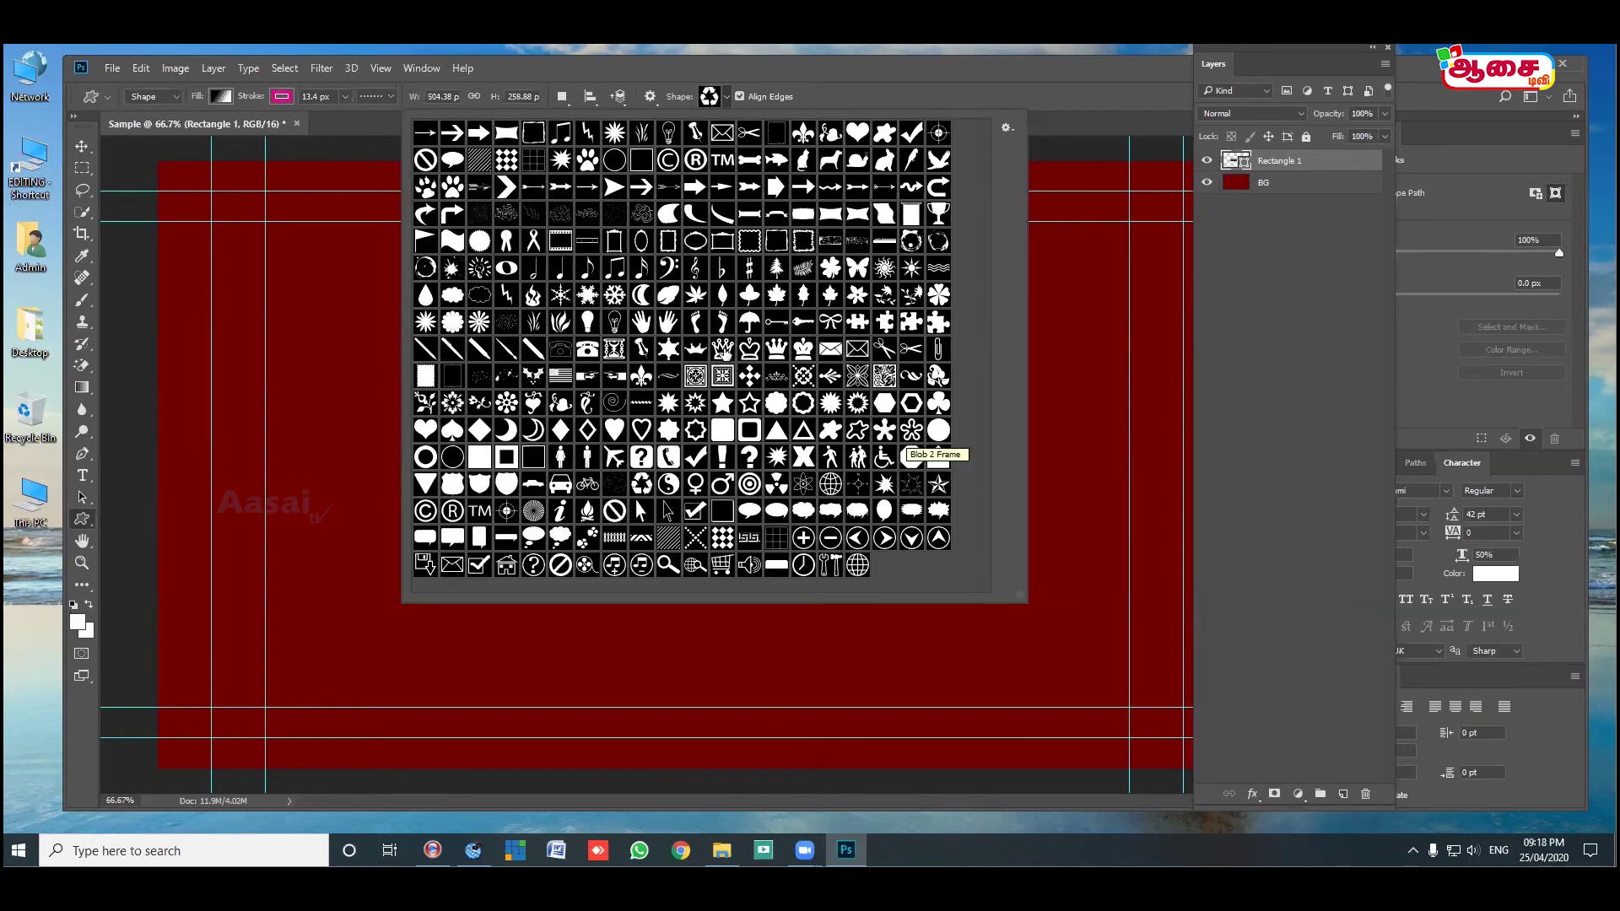
left_click(748, 324)
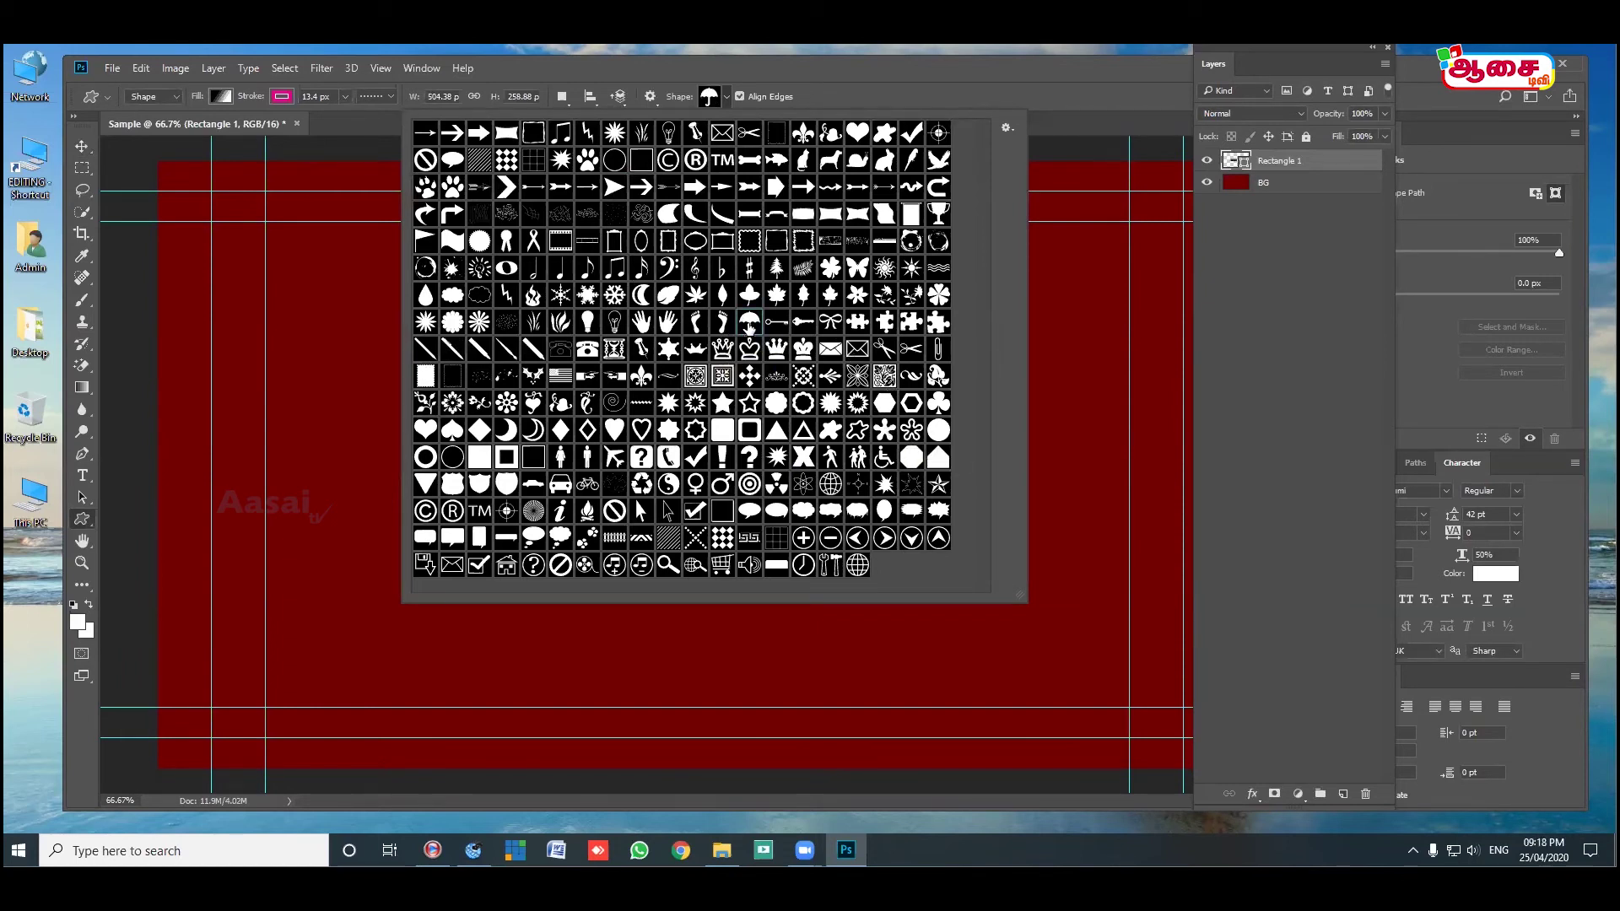
left_click(726, 93)
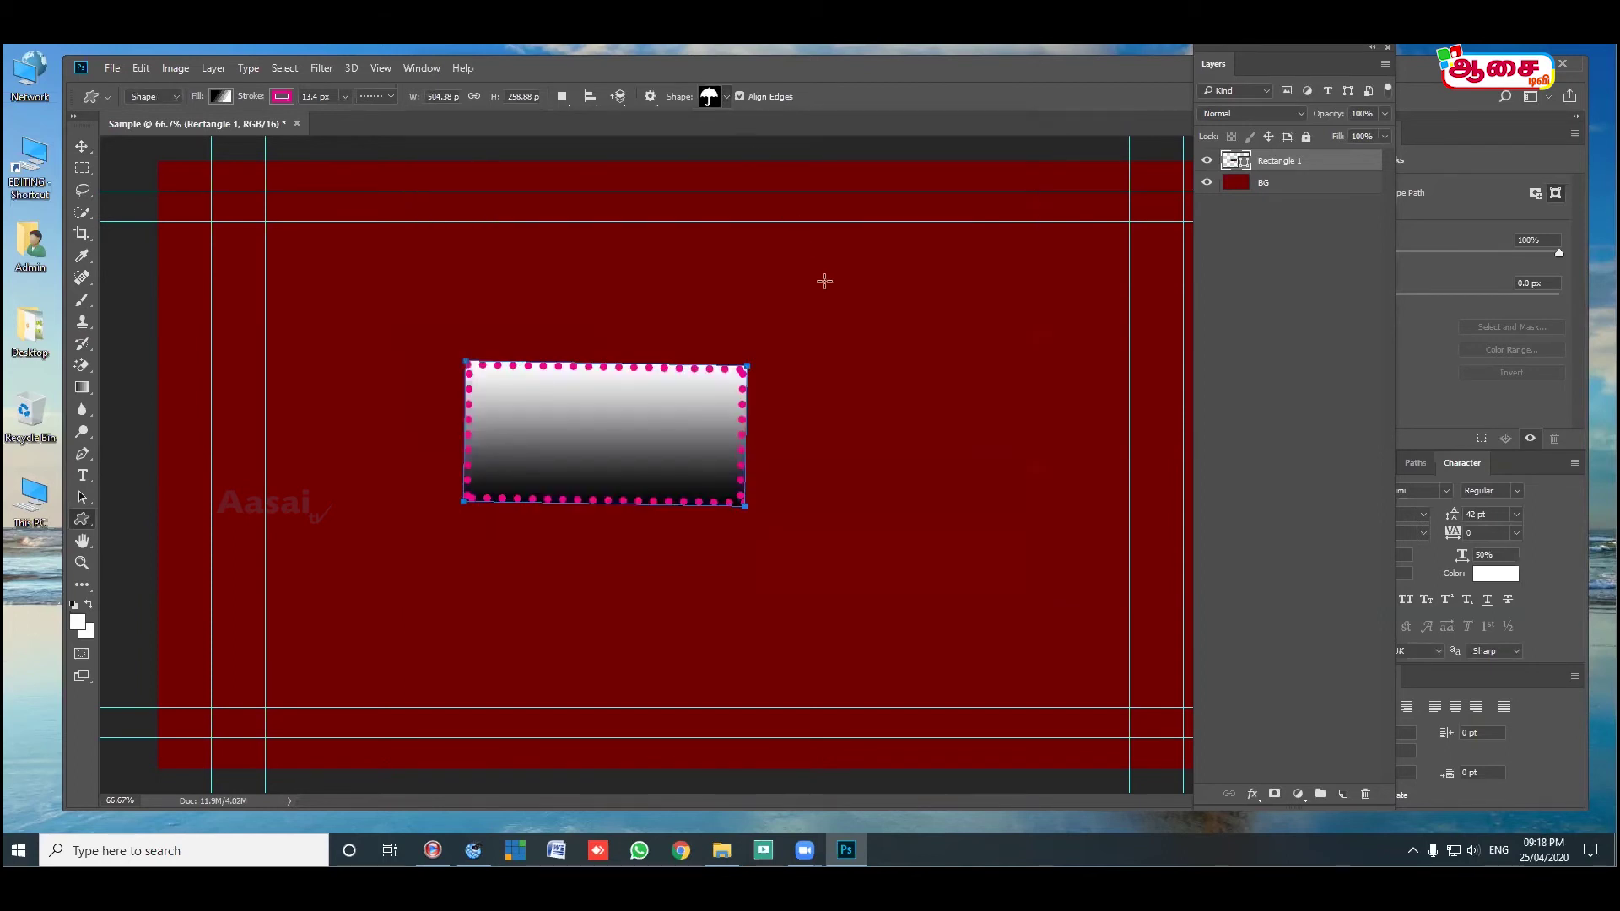
left_click_drag(803, 256, 1084, 565)
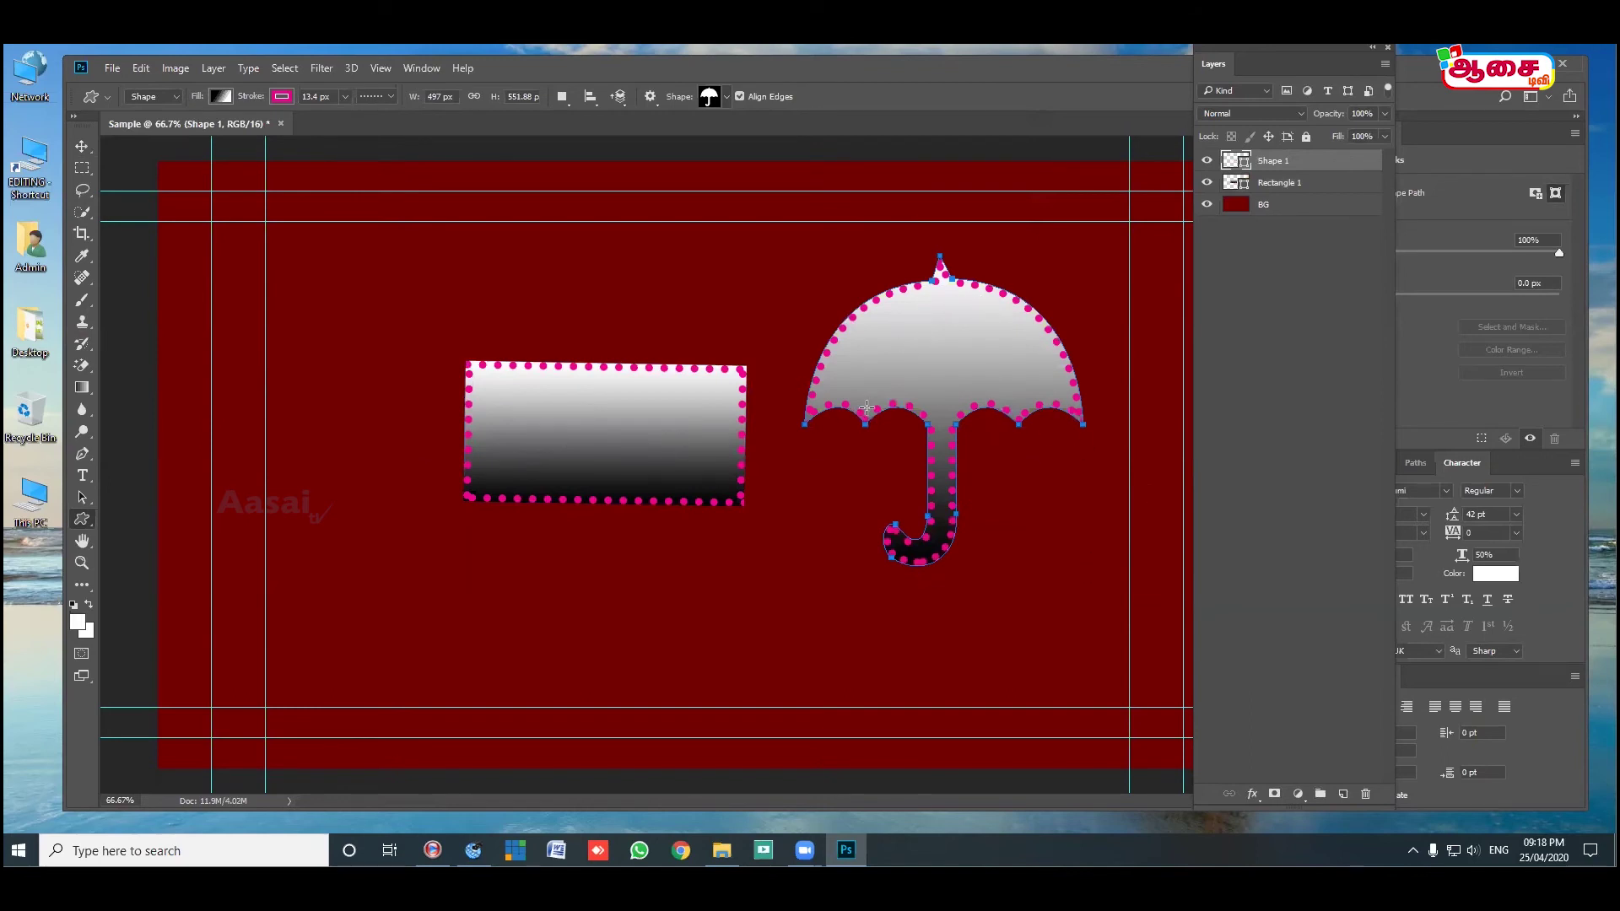
left_click(82, 146)
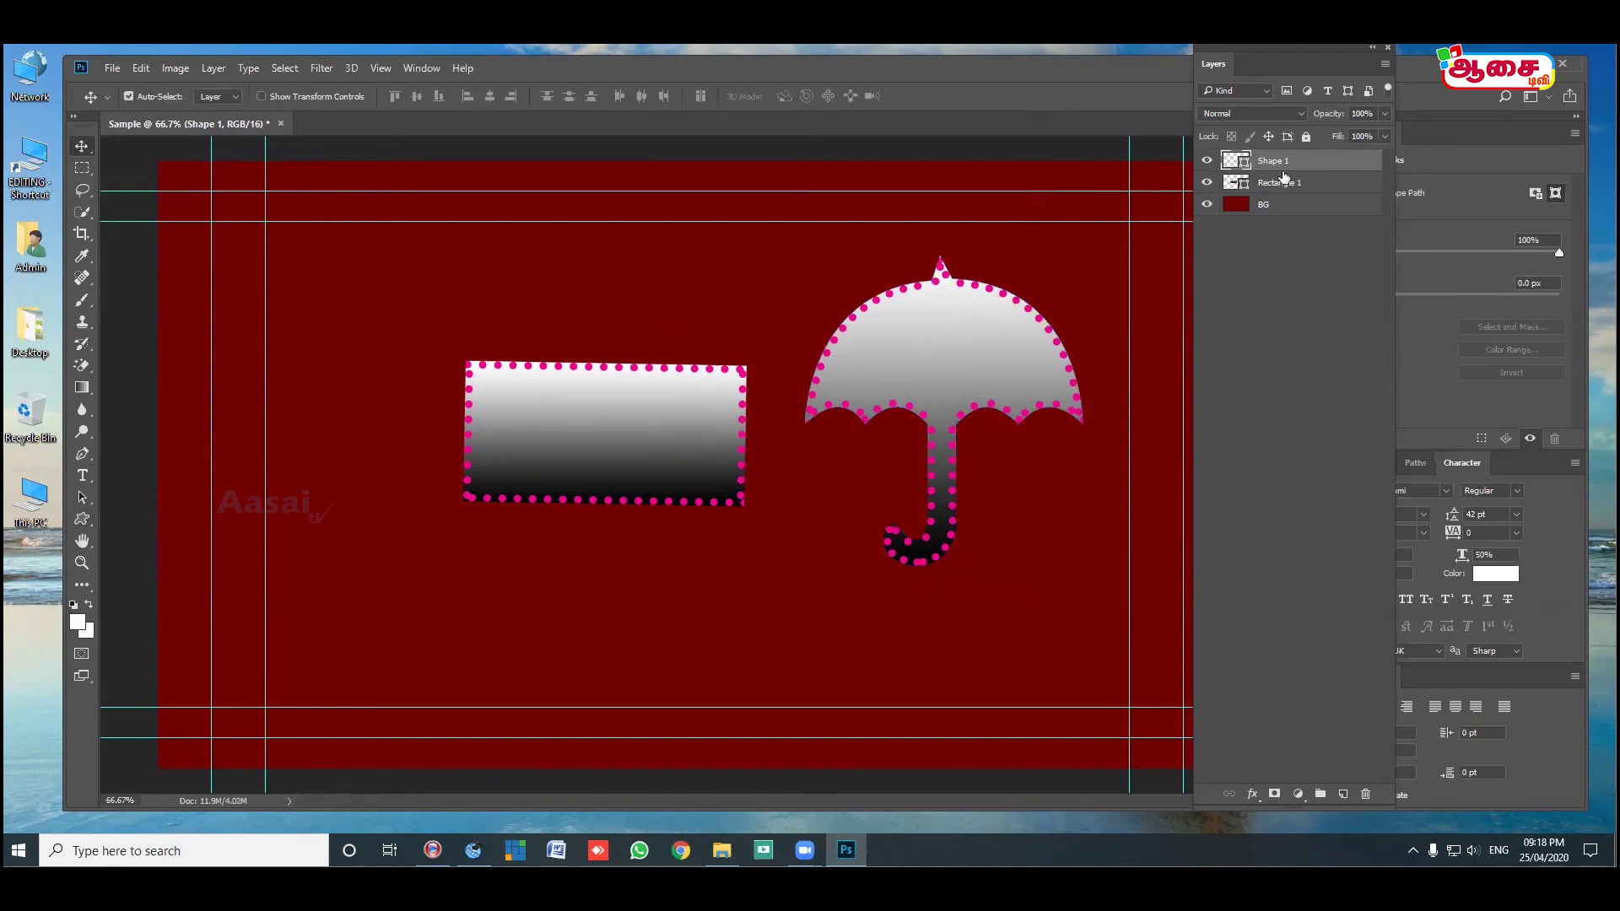
key("ctrl+t")
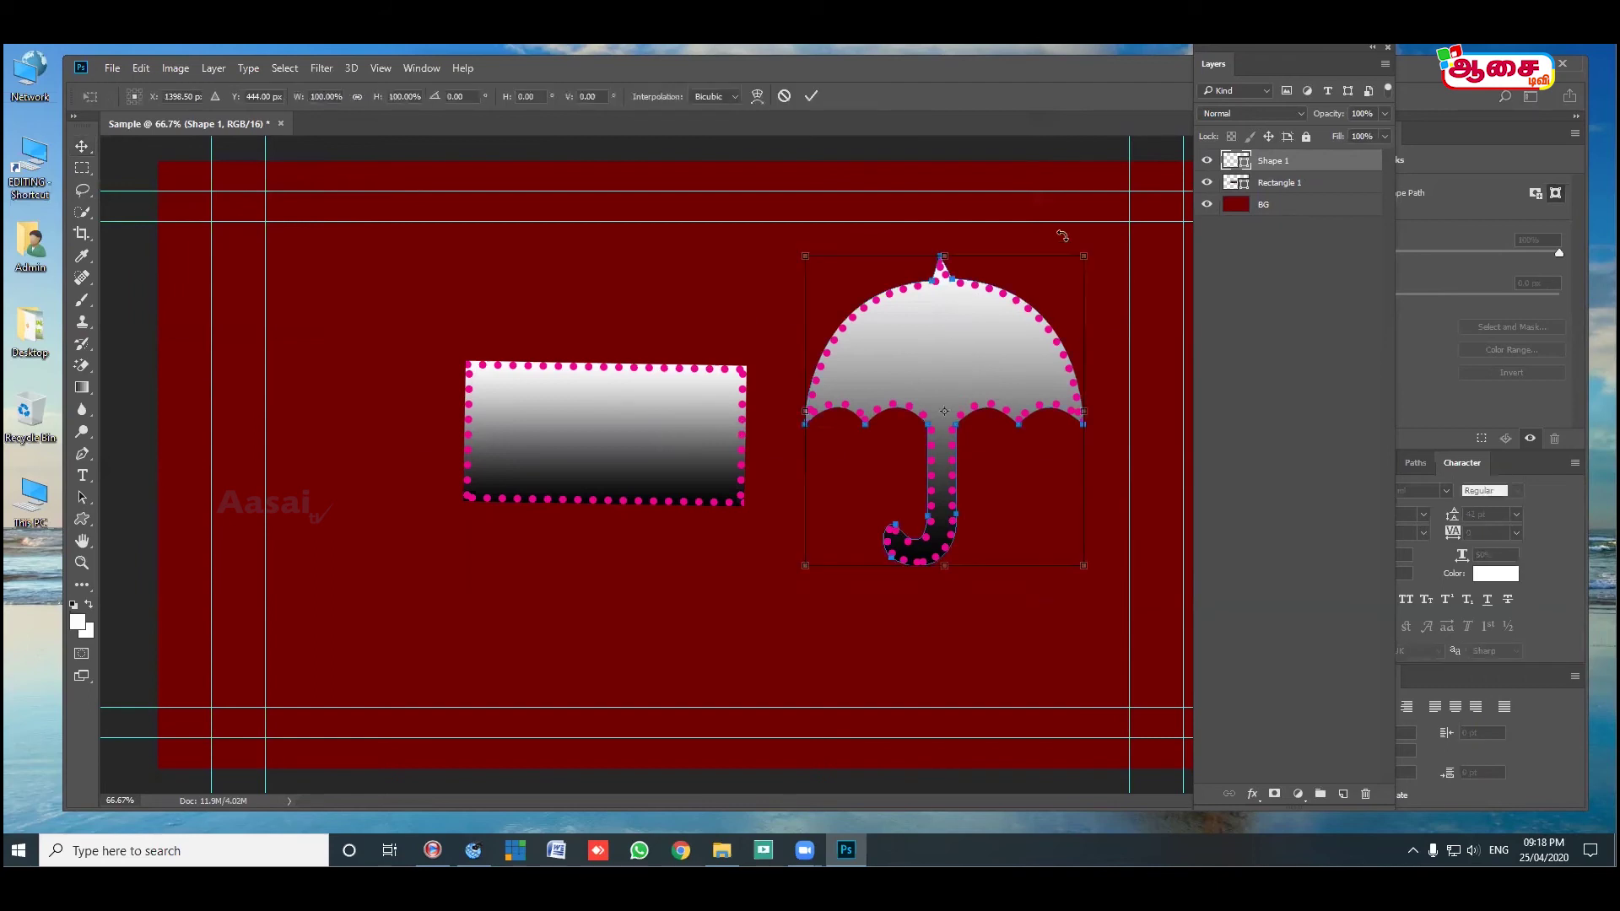
left_click_drag(1095, 224, 1048, 210)
left_click_drag(994, 375, 760, 295)
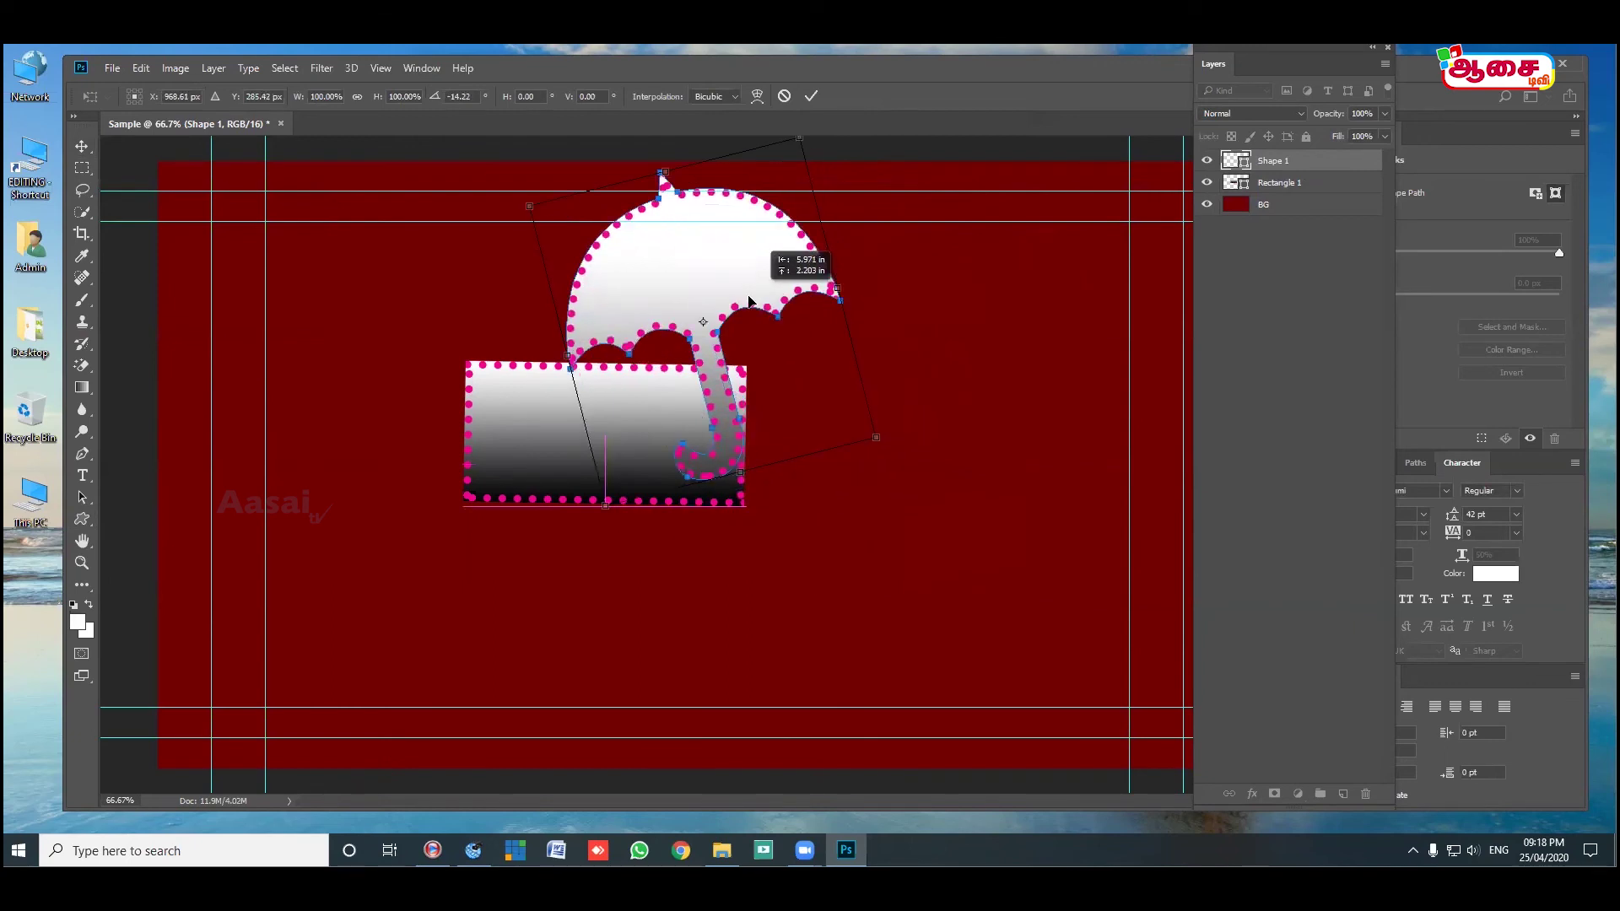
key("Escape")
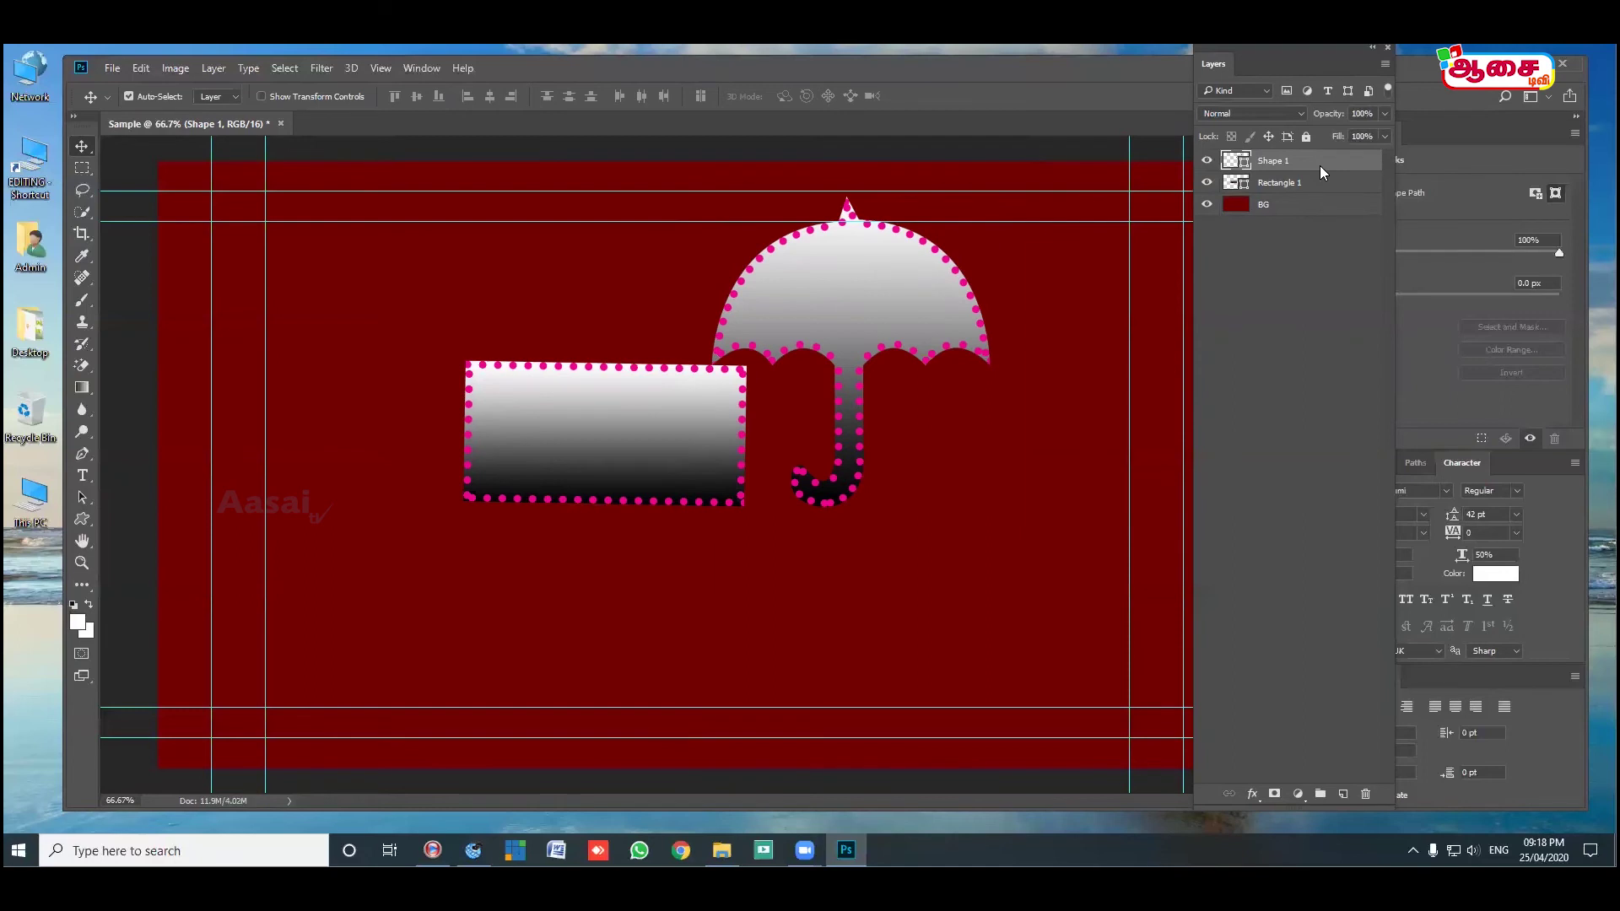
key("Delete")
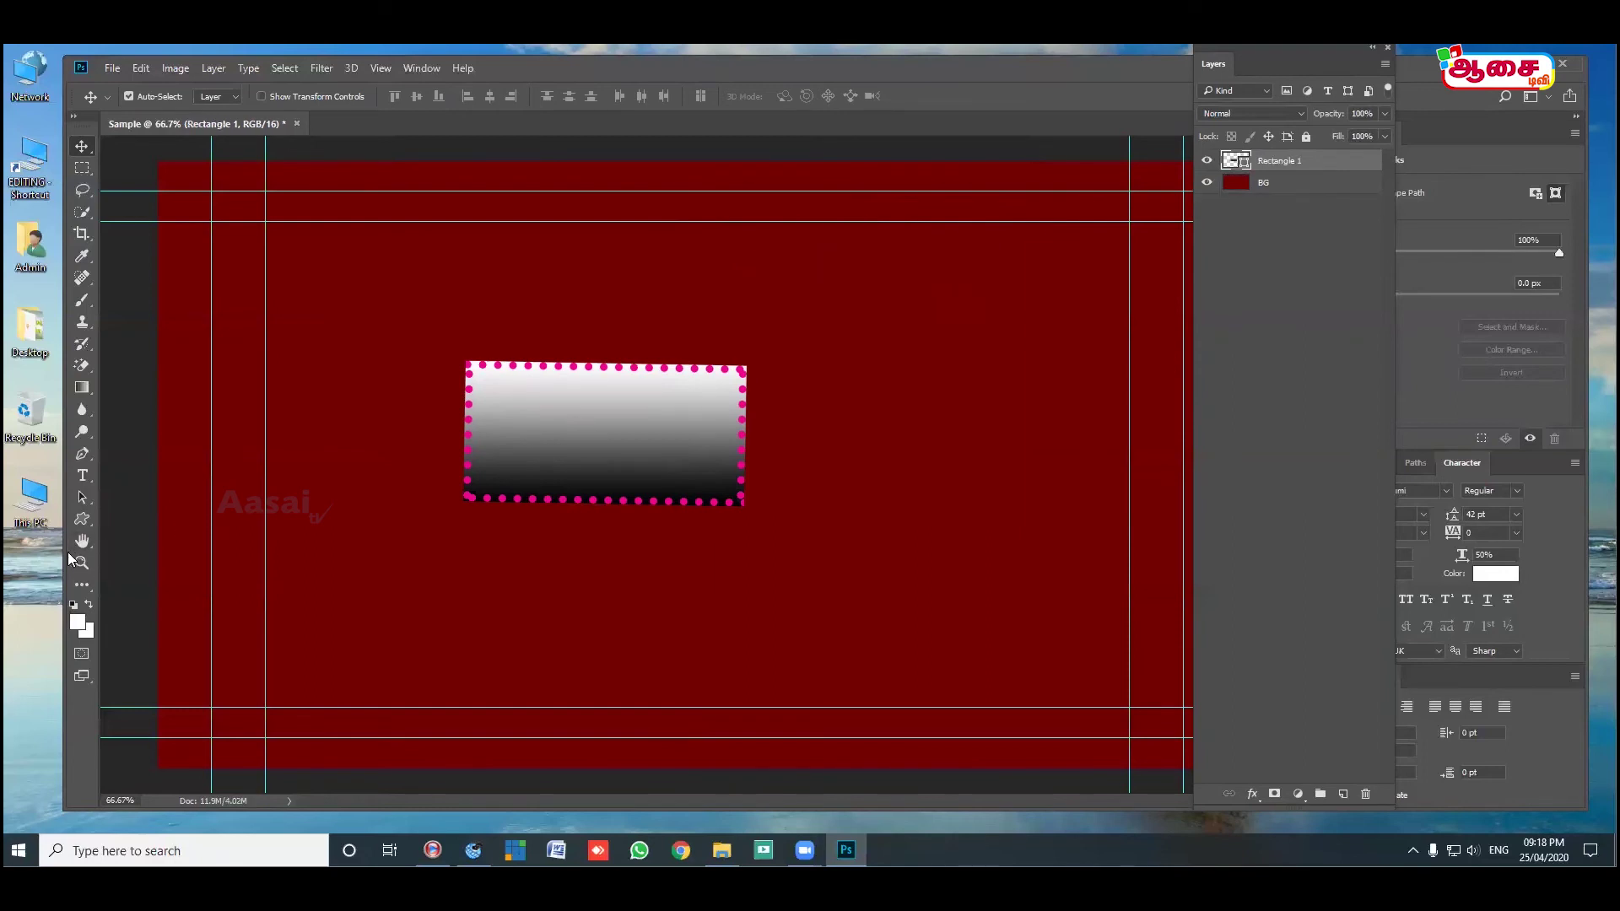
Pick a different custom shape and set its fill to solid green.
left_click(82, 519)
left_click(157, 606)
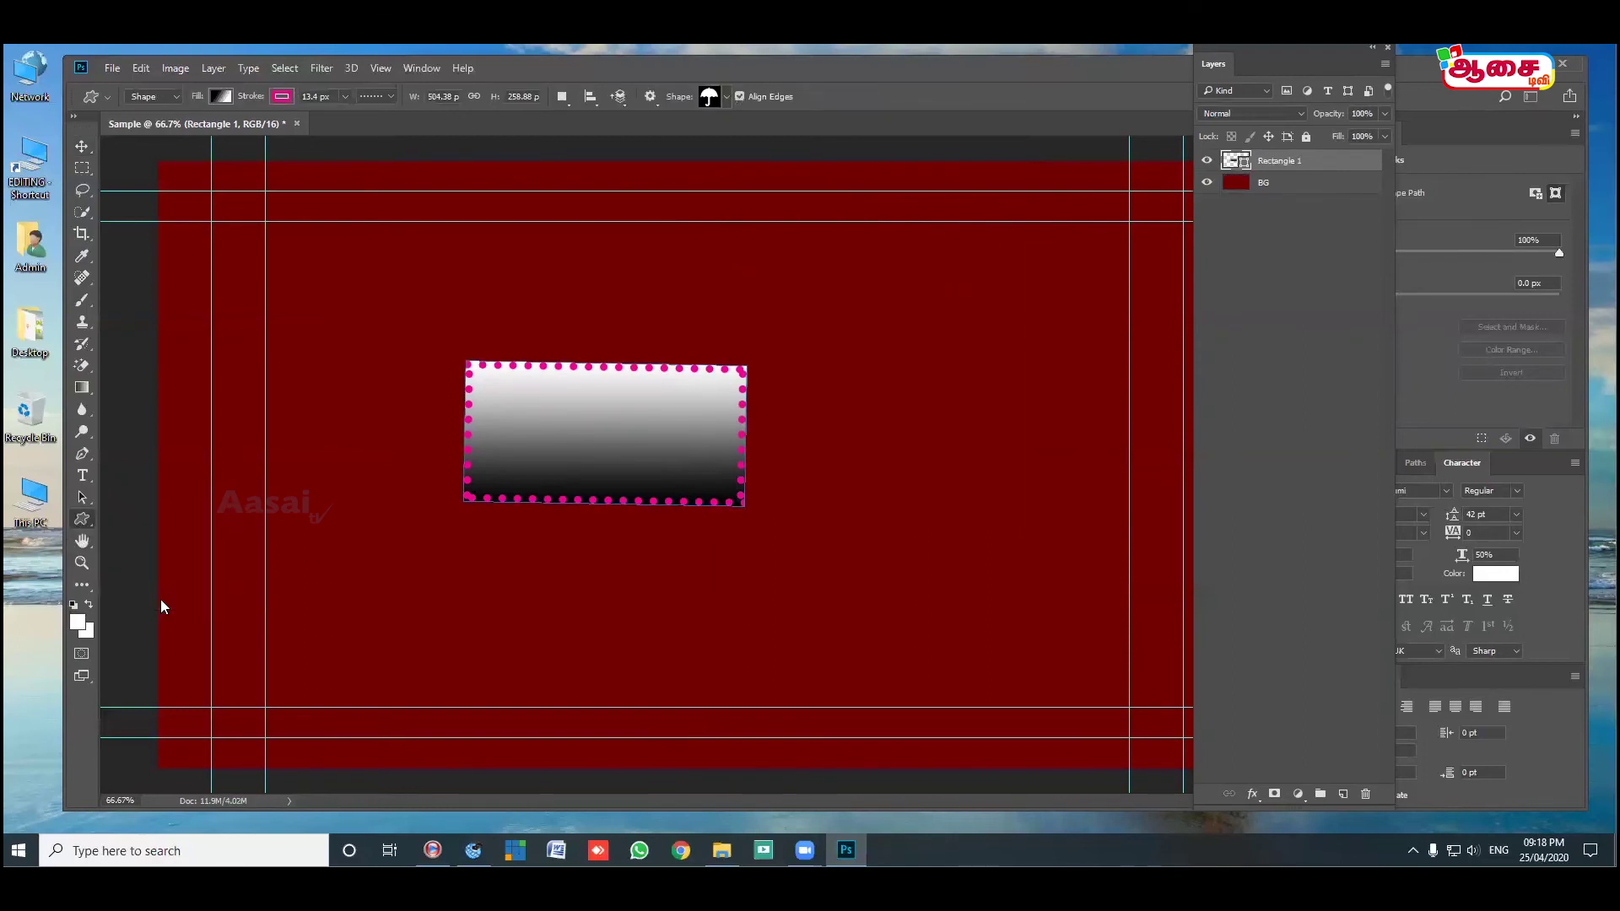
left_click(723, 98)
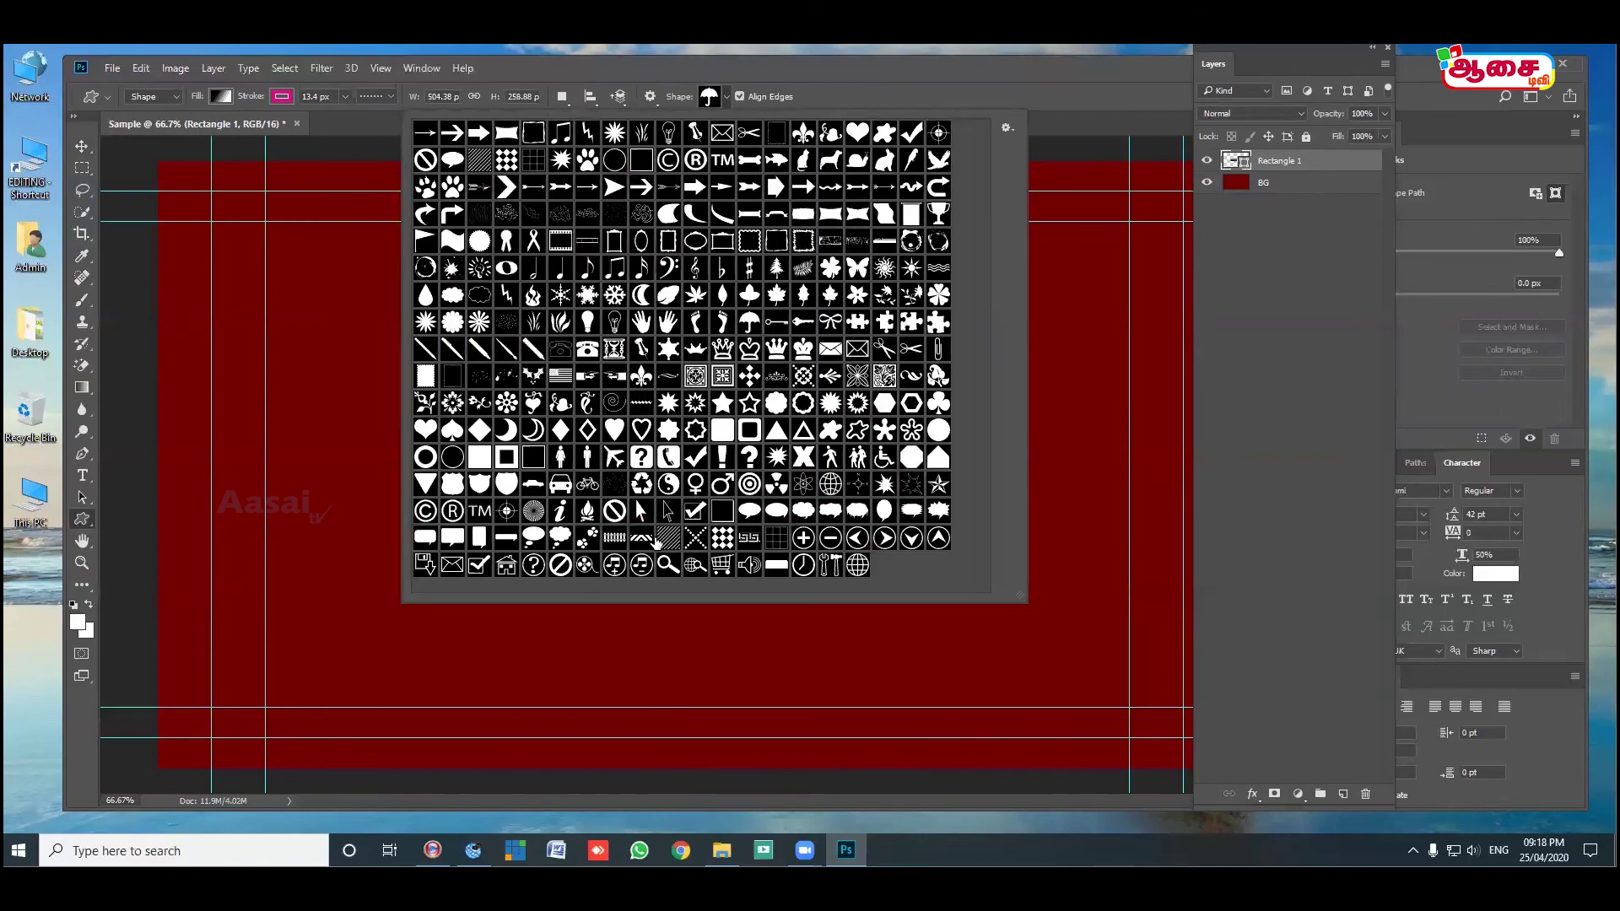
left_click(670, 460)
left_click(221, 96)
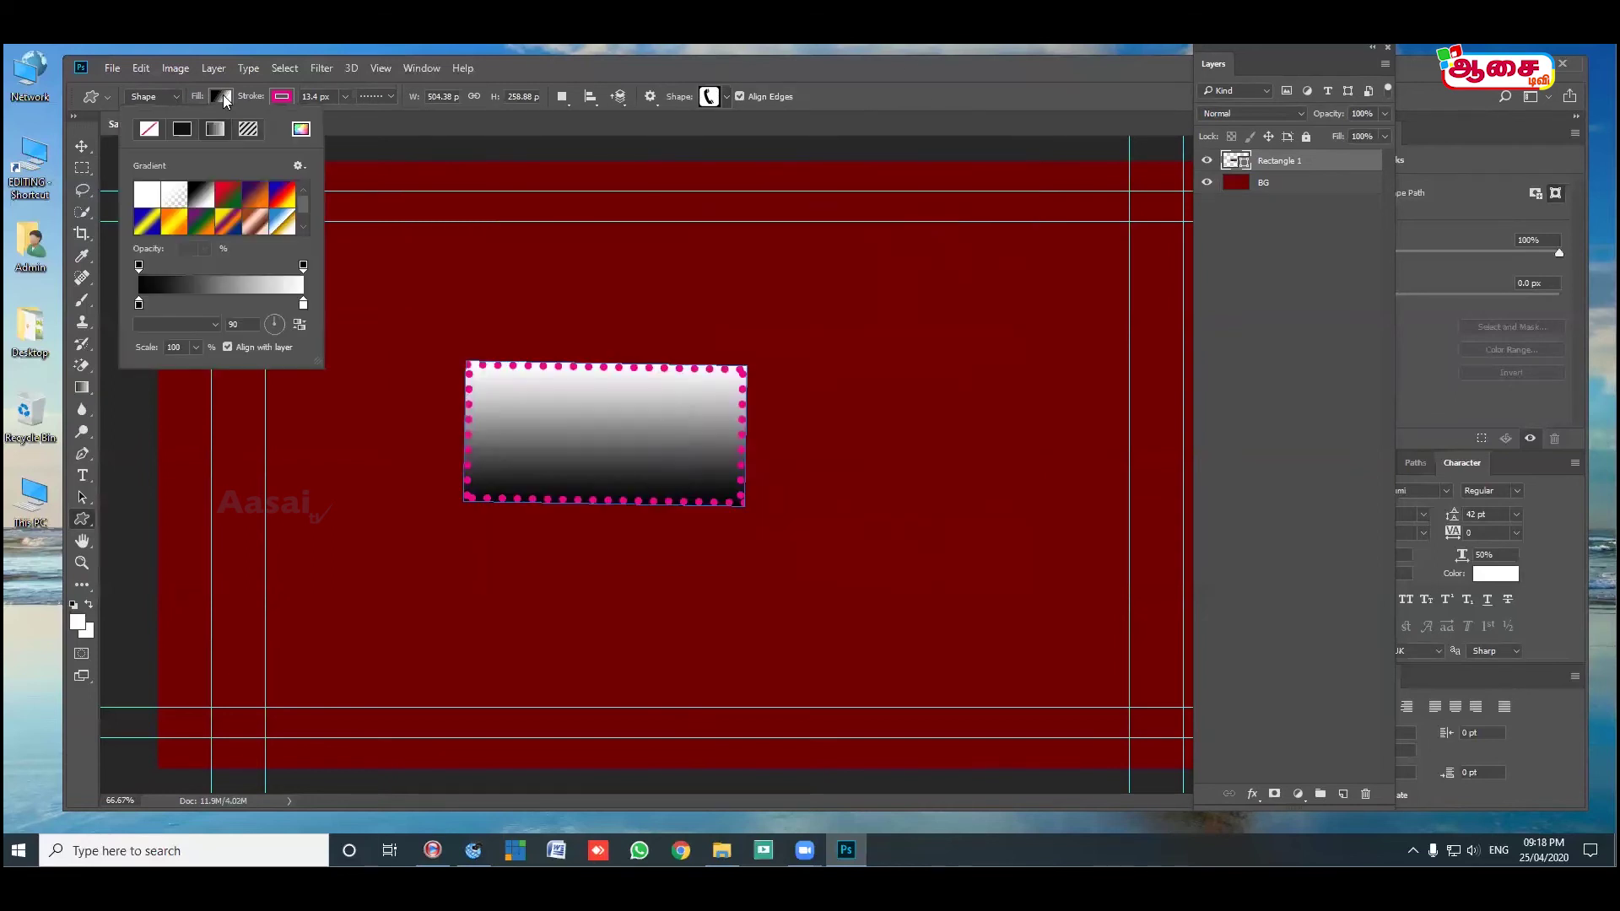
left_click(182, 129)
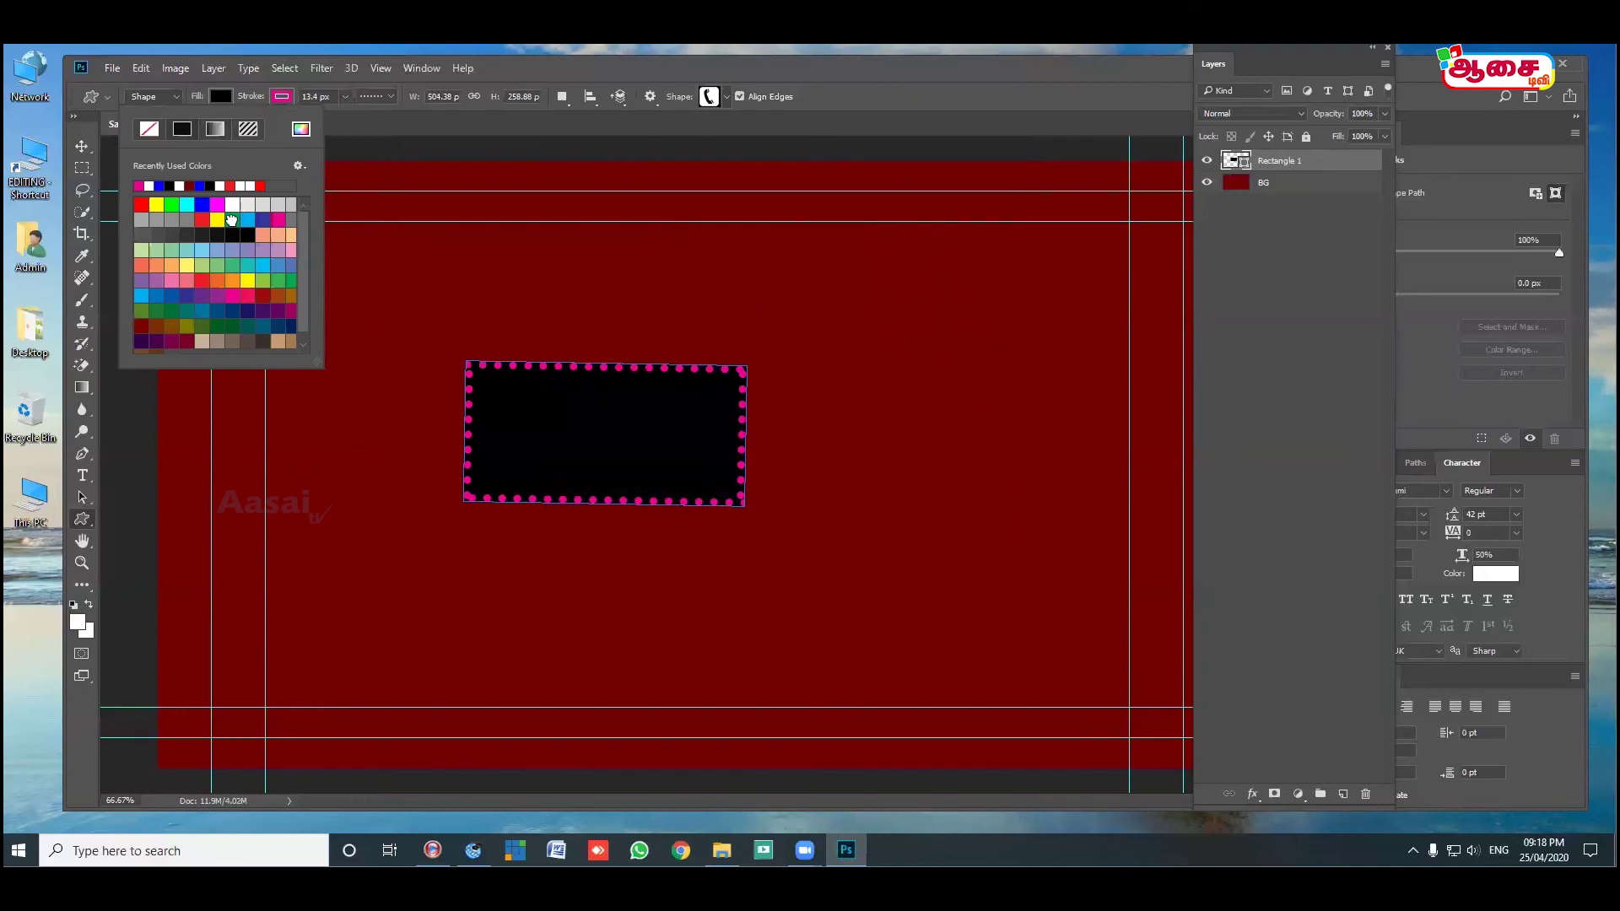
left_click(234, 220)
key("Escape")
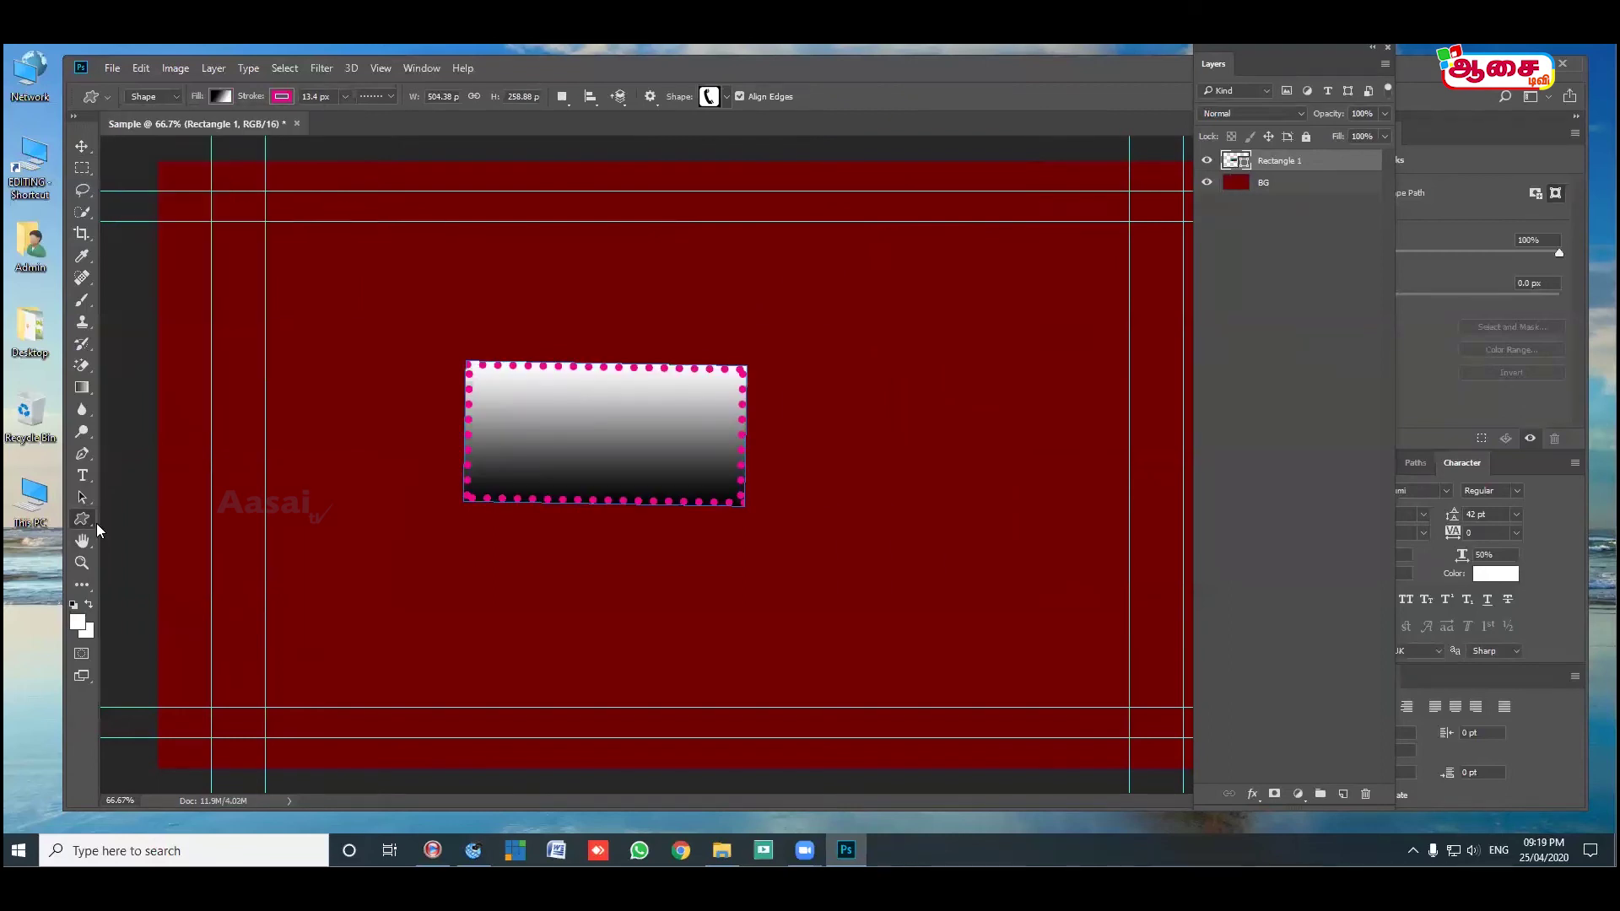
Reselect the Custom Shape tool and pick the leaf shape from the library.
right_click(84, 520)
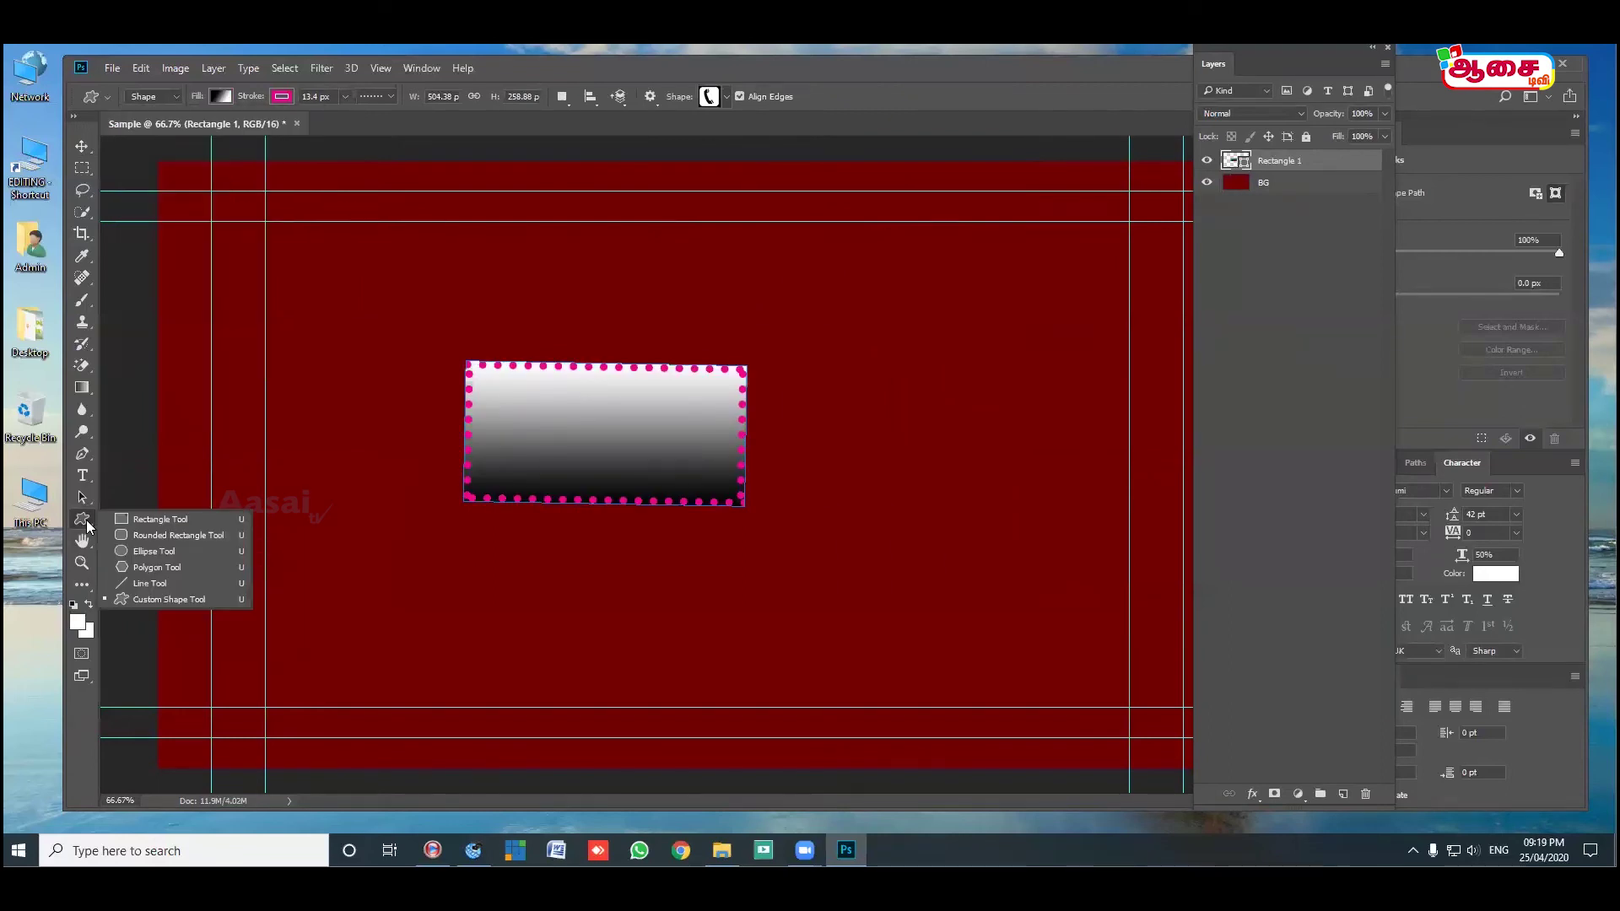
left_click(191, 599)
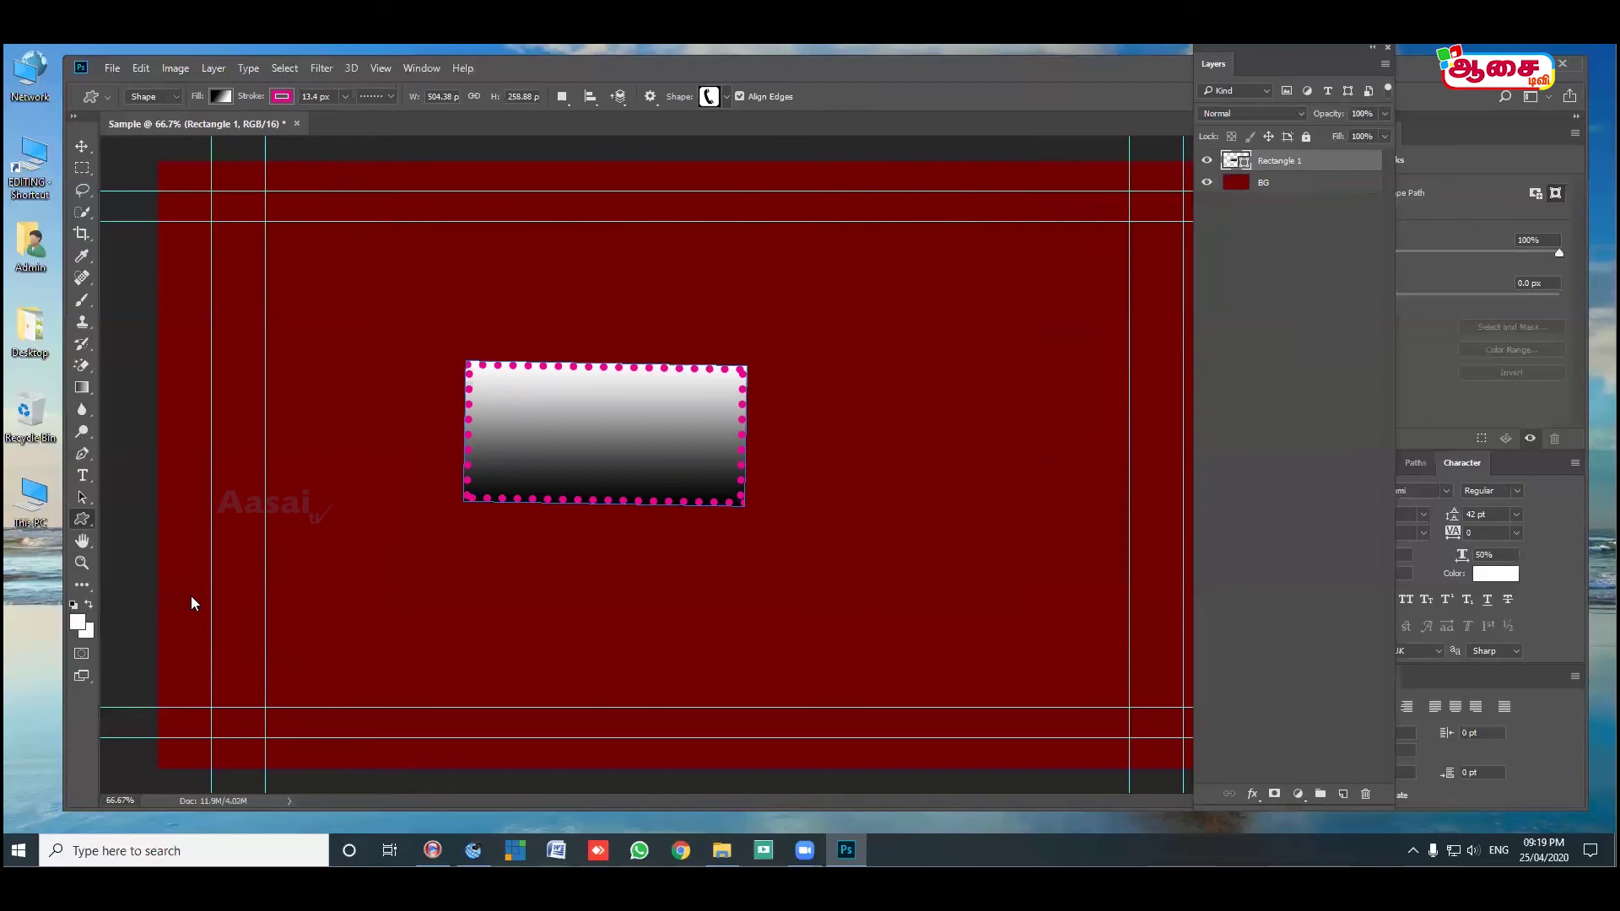
left_click(728, 97)
left_click(669, 296)
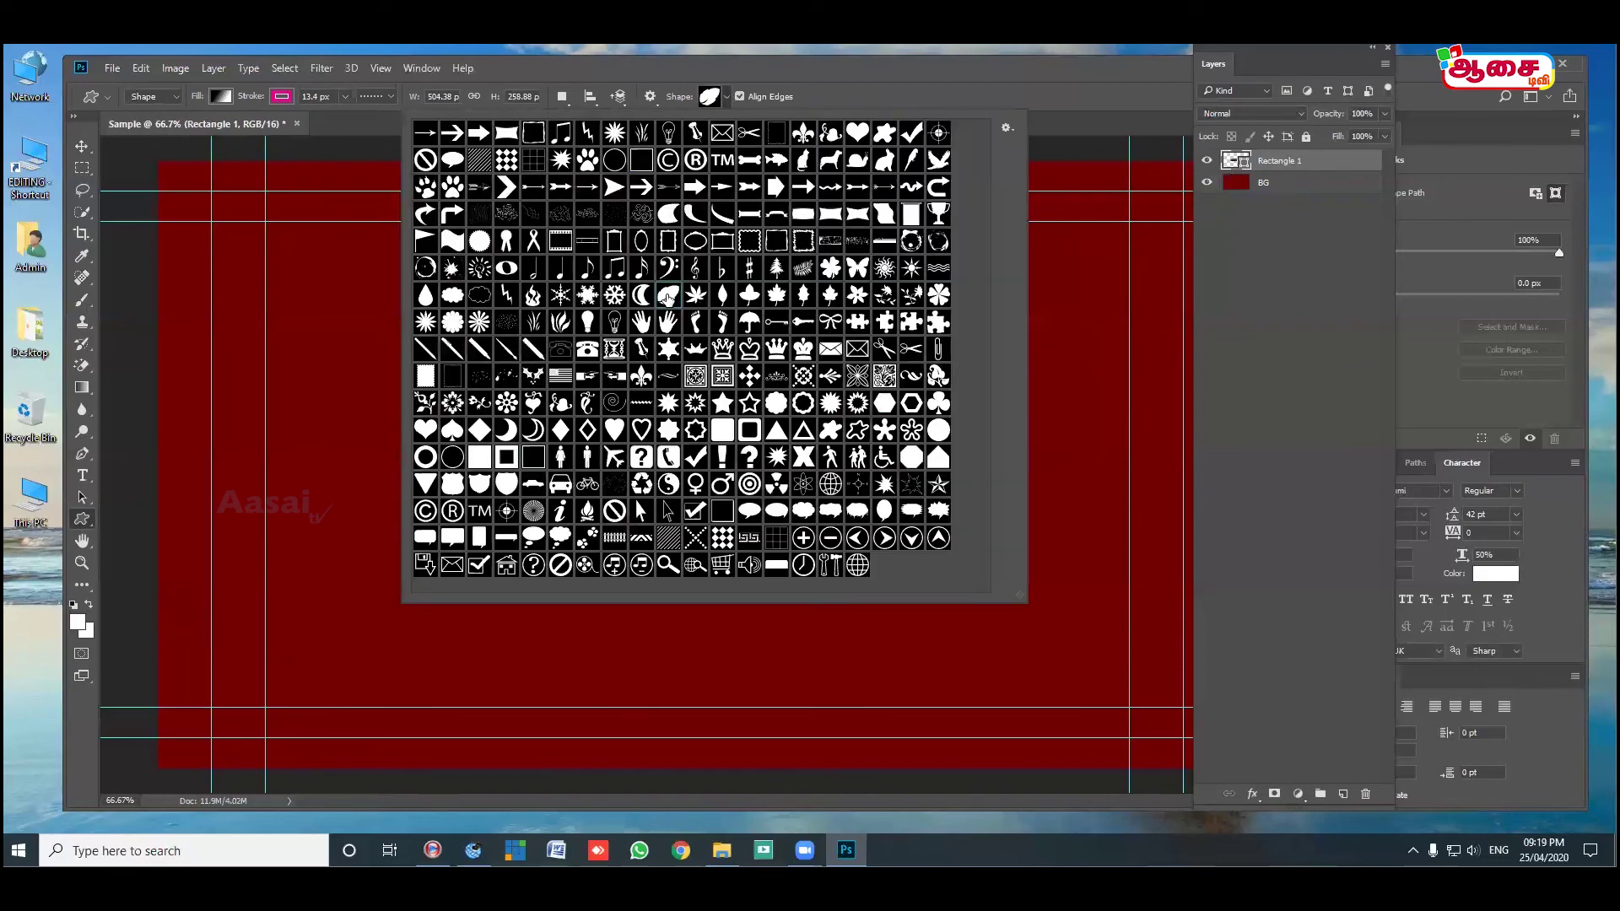
Draw the leaf right of the rectangle and give it a solid light-green fill.
left_click(729, 98)
left_click_drag(803, 251, 1023, 470)
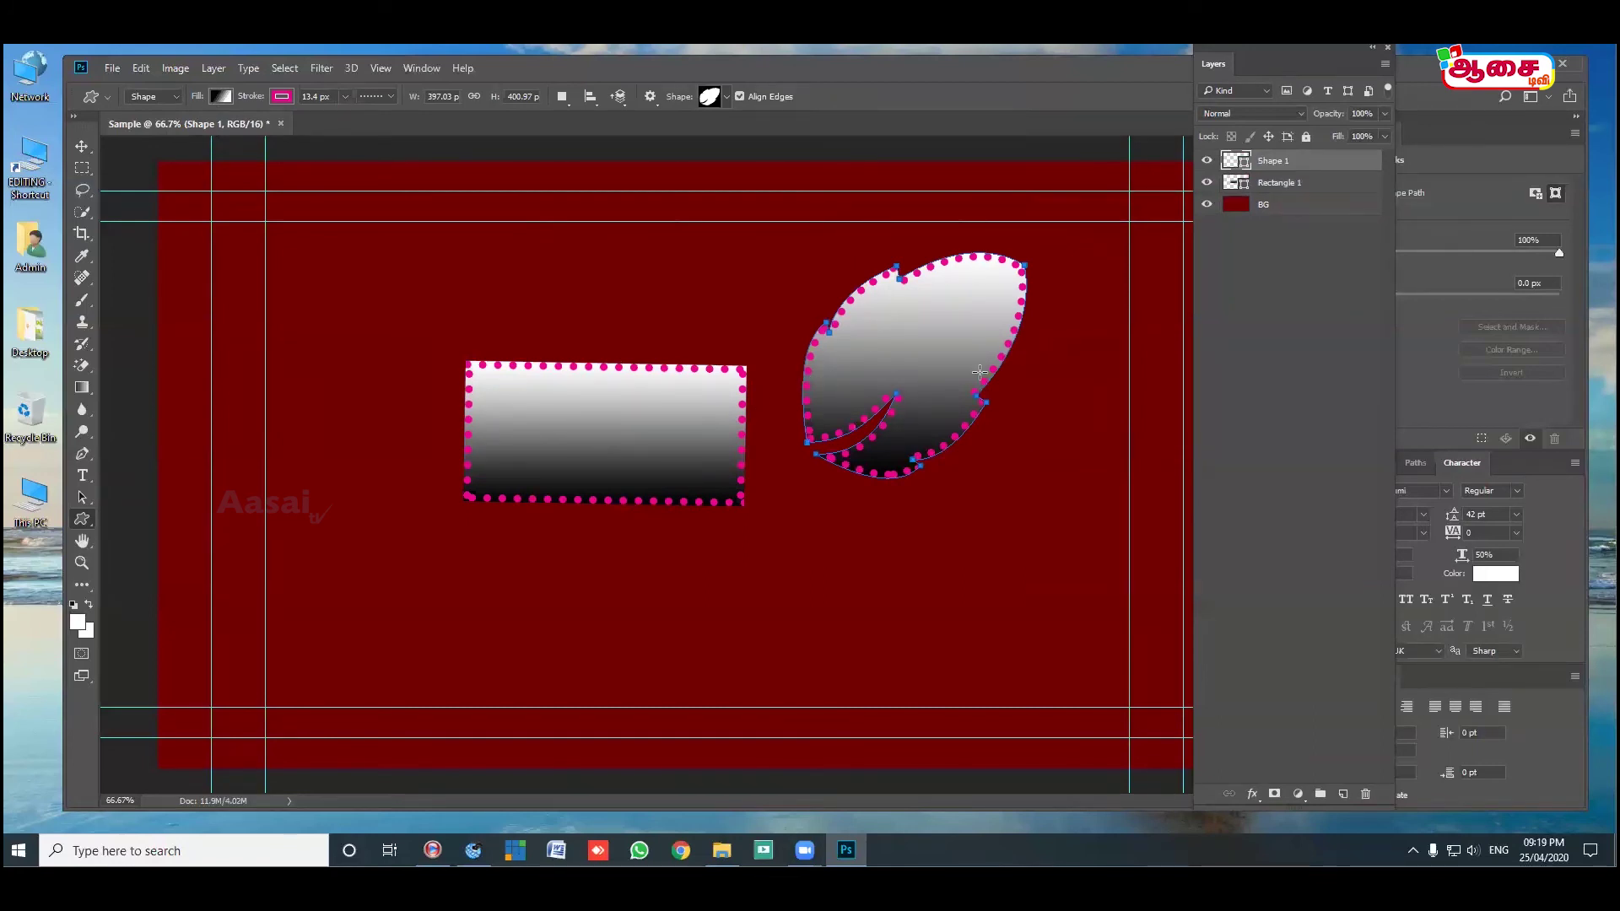
left_click(217, 97)
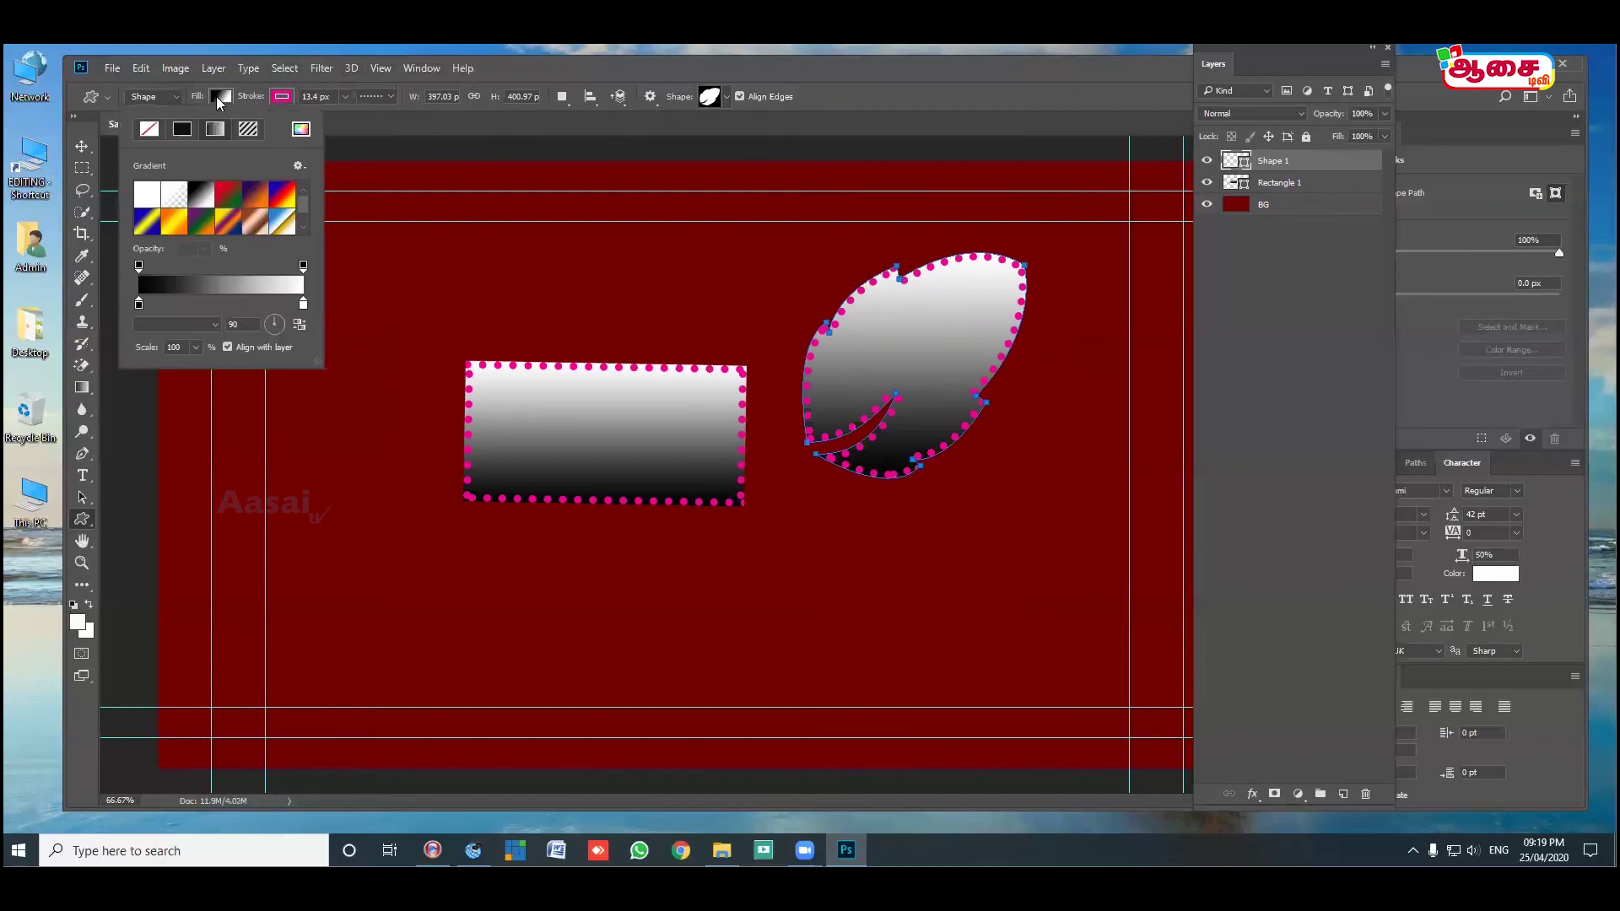
left_click(182, 129)
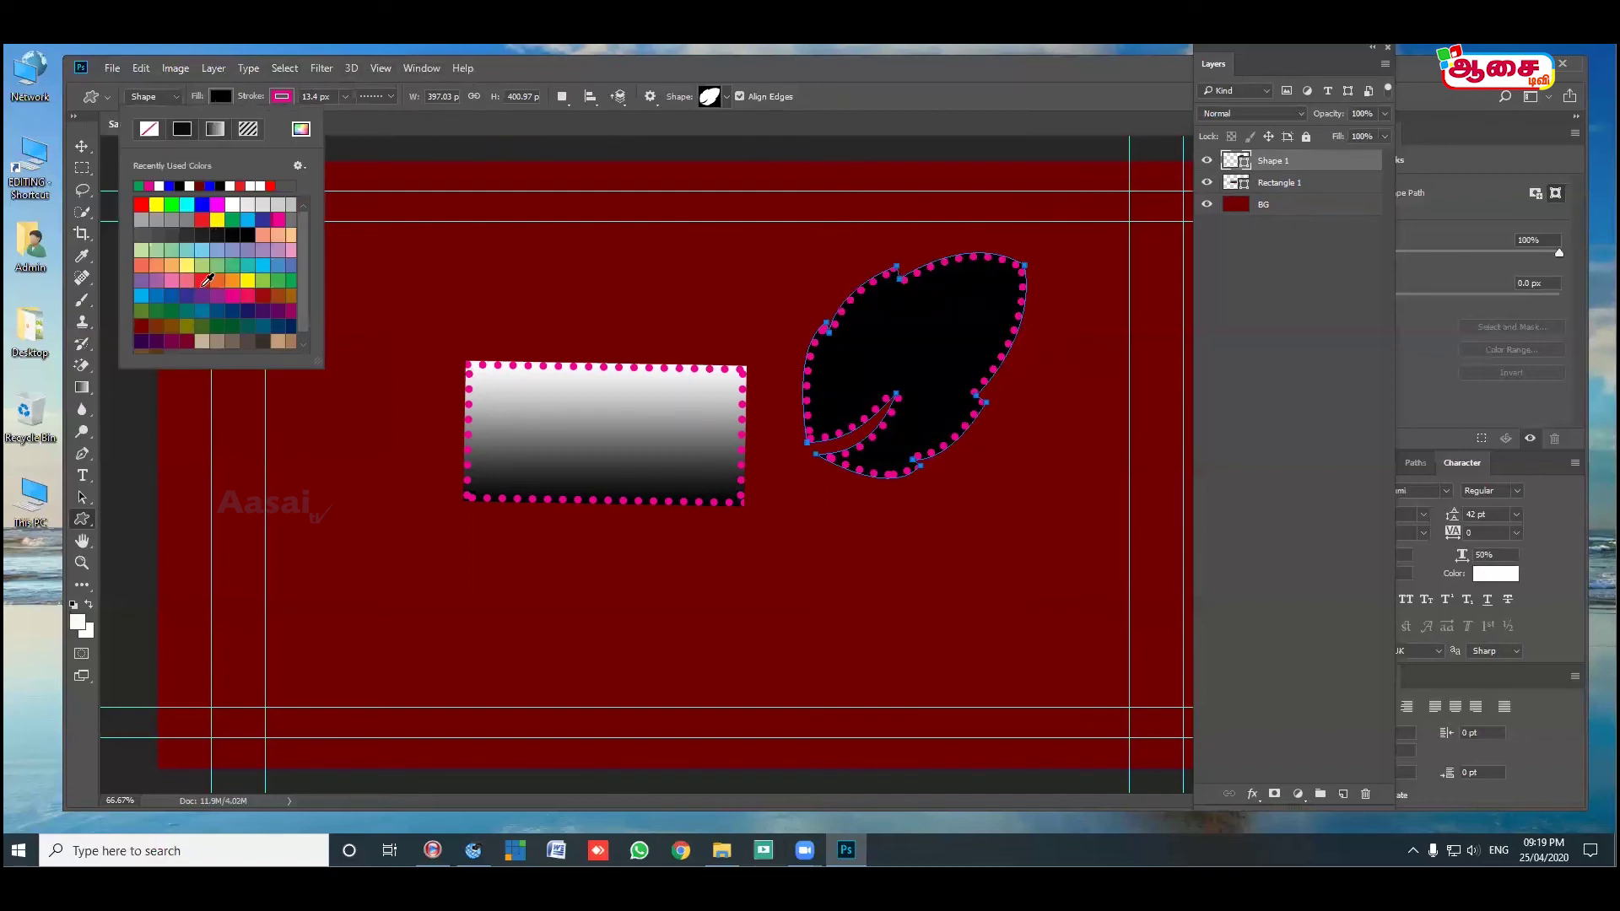
left_click(206, 268)
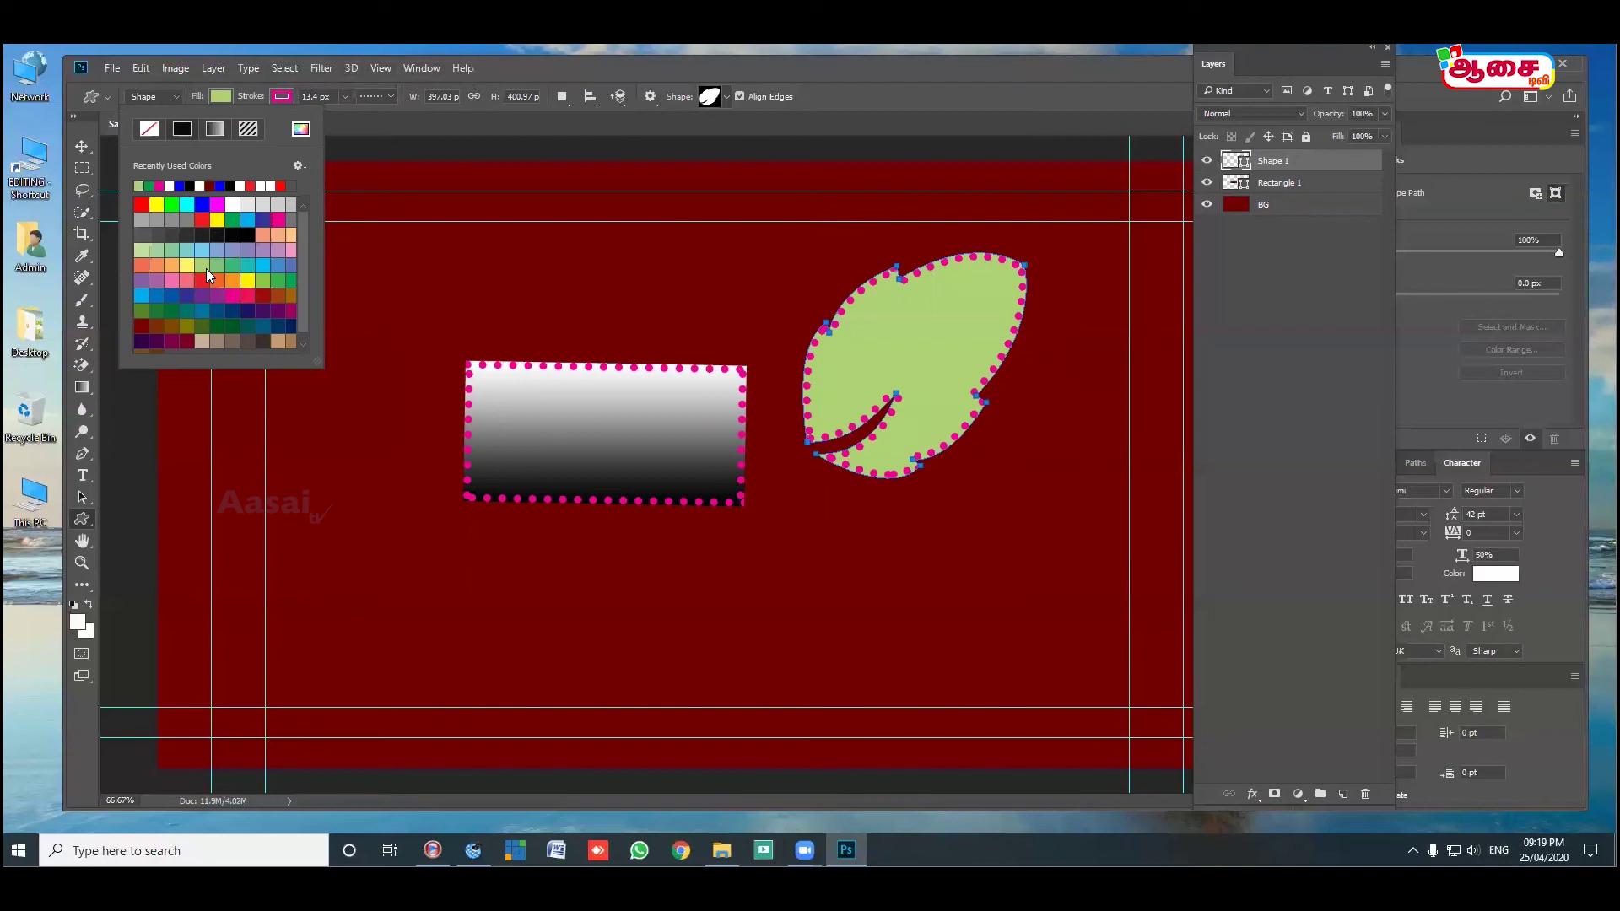
Remove the leaf's outline by setting its stroke width to 0 px.
left_click(294, 99)
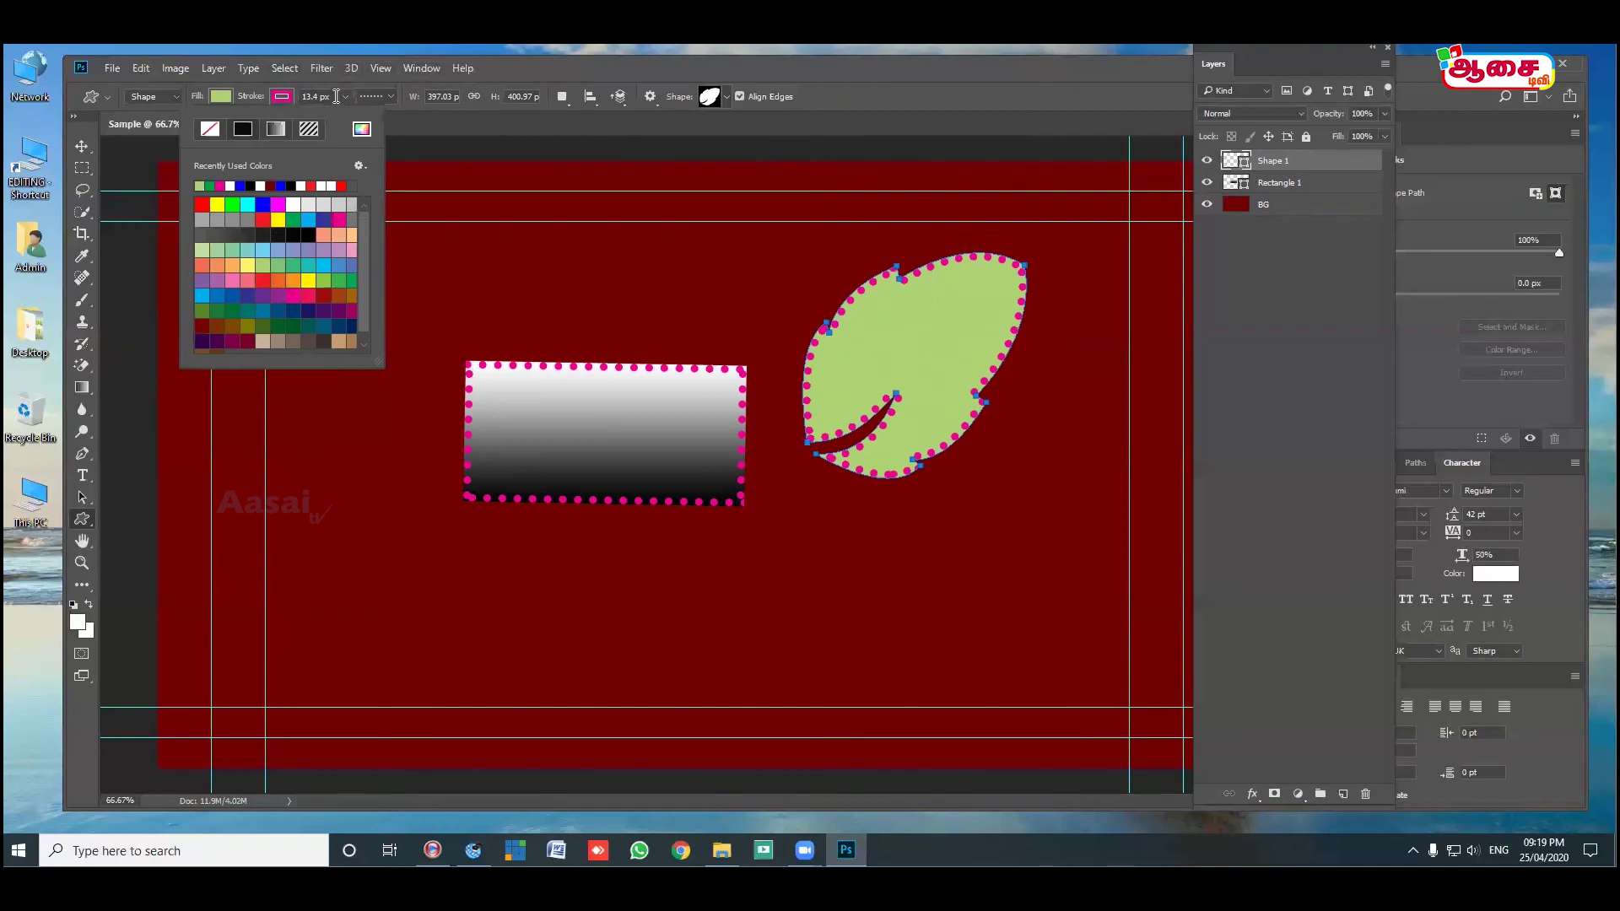
left_click(282, 94)
left_click(345, 96)
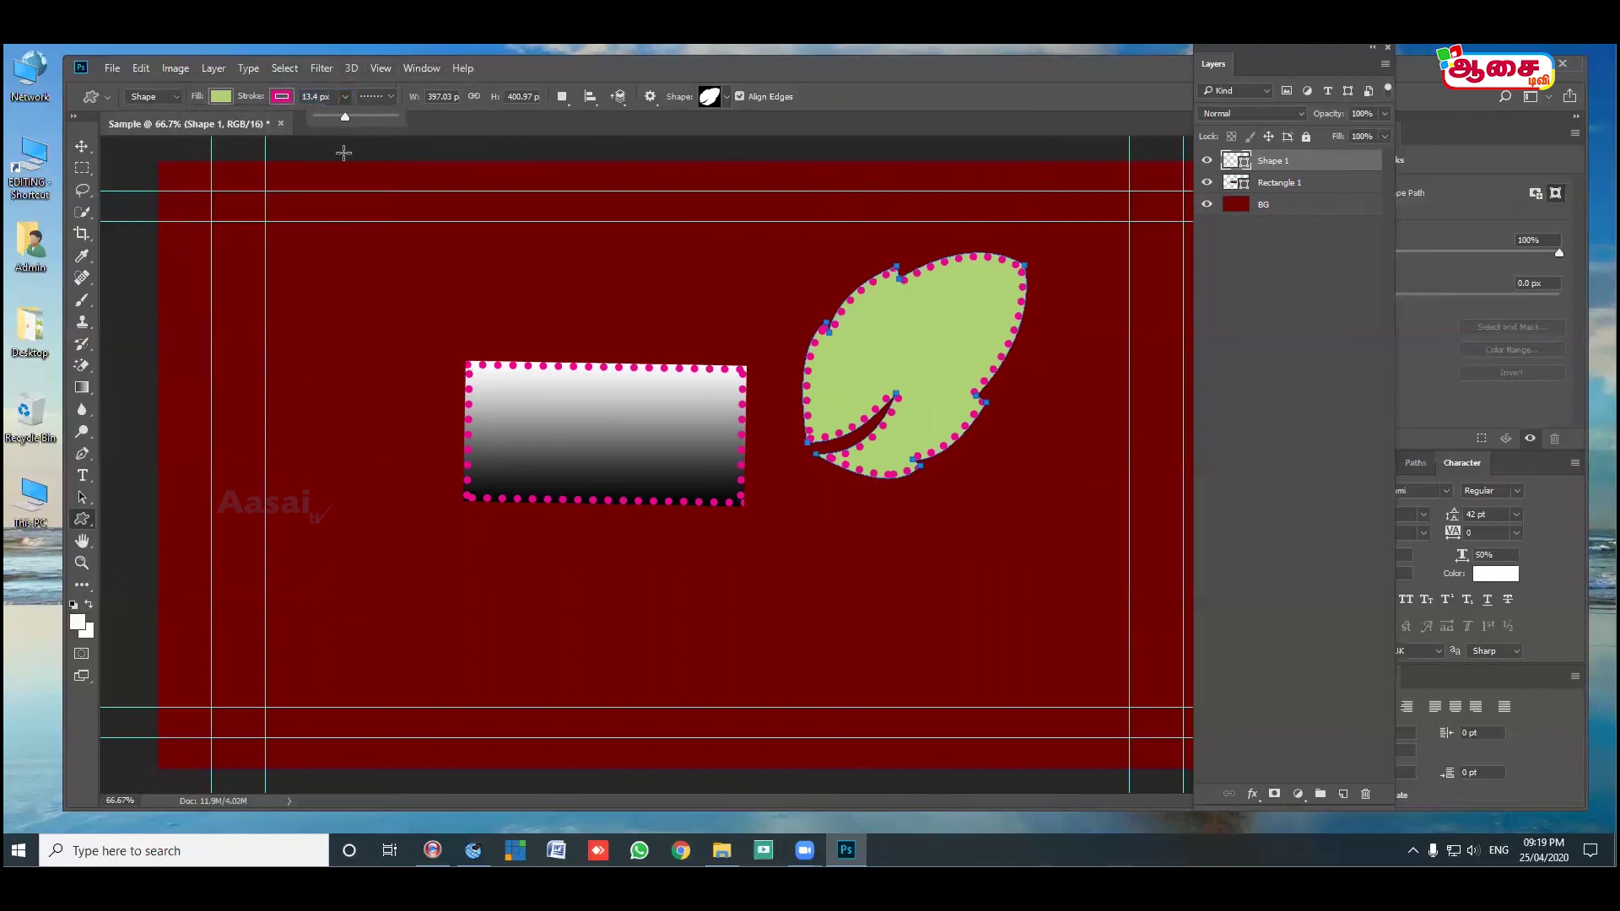
left_click_drag(346, 118, 275, 120)
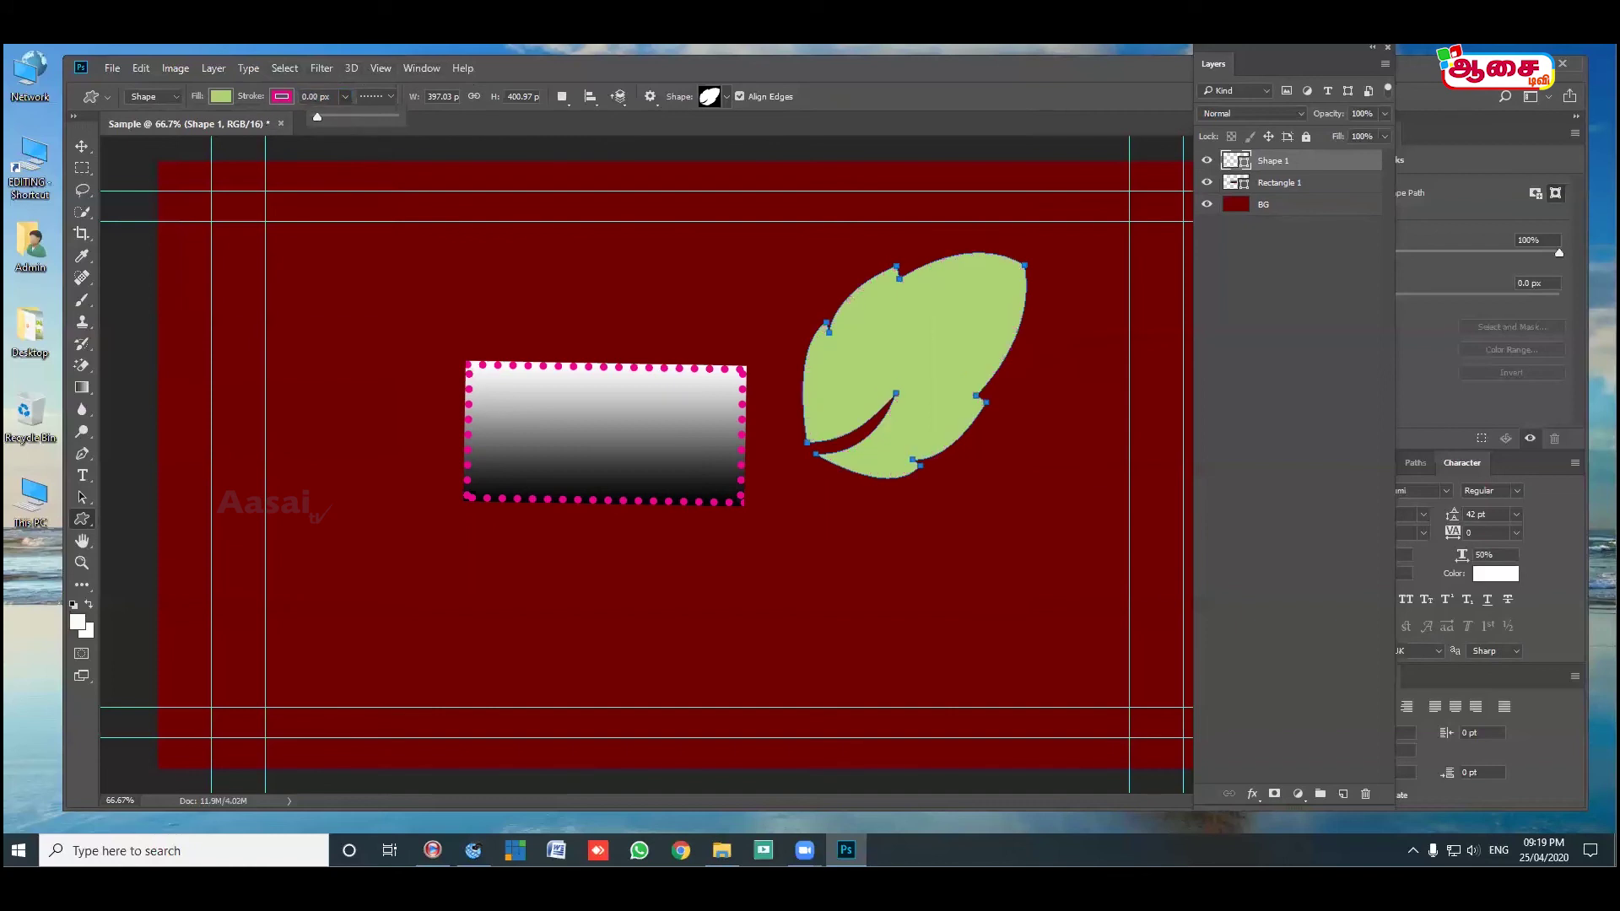
left_click(346, 98)
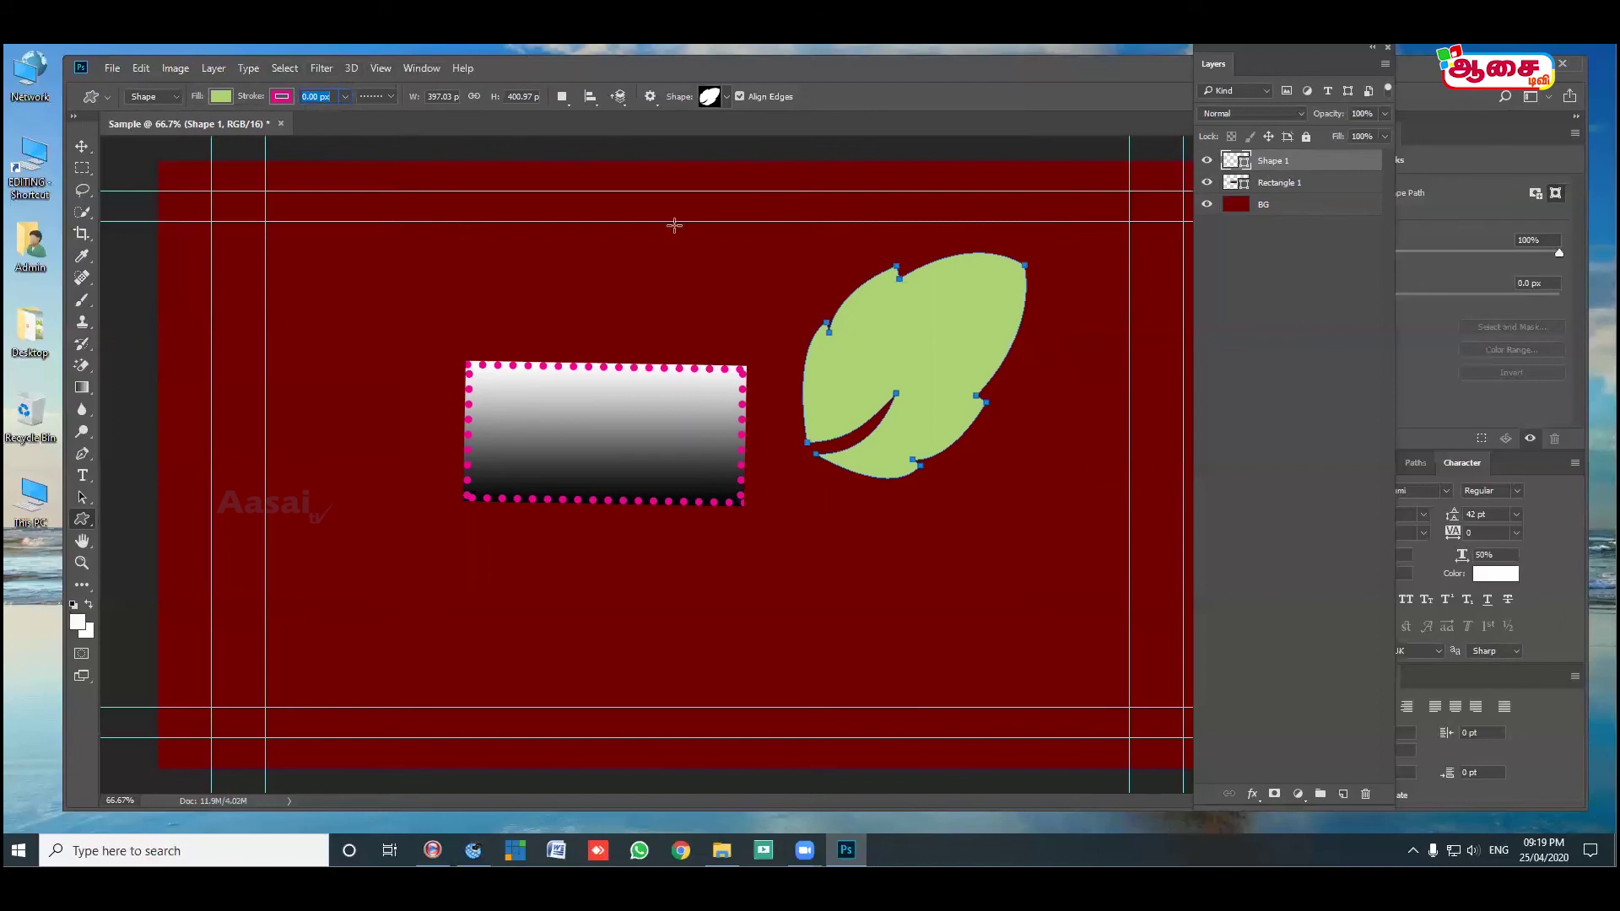
left_click(82, 148)
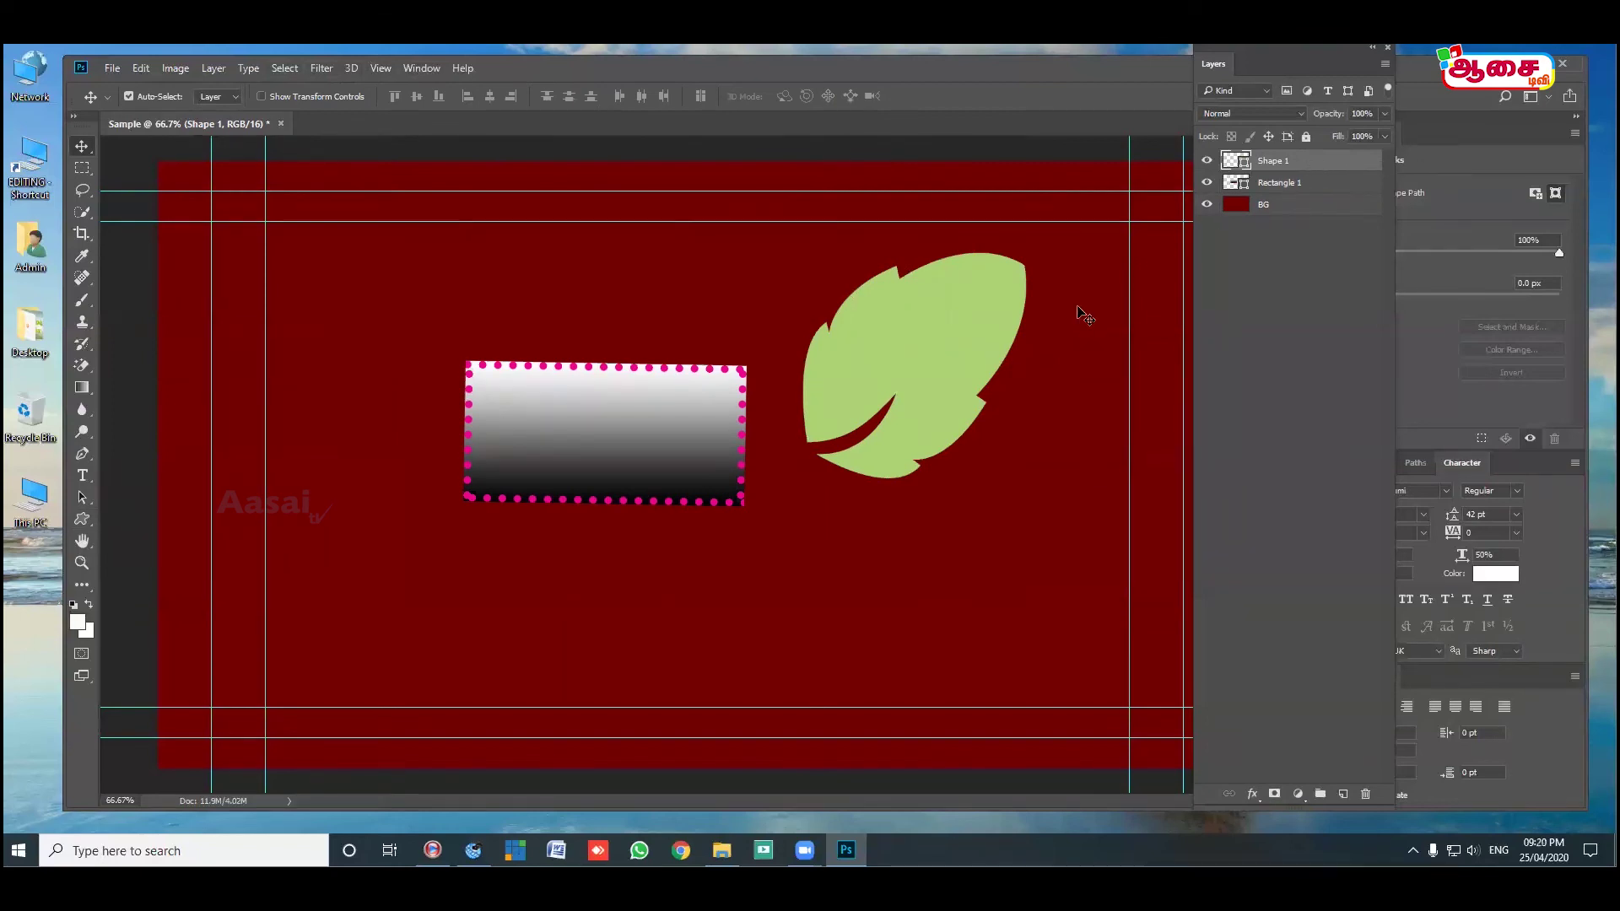
Reposition the leaf and widen it with Free Transform.
mouse_move(969, 343)
left_mouse_down()
mouse_move(936, 445)
mouse_move(997, 408)
mouse_move(990, 361)
left_mouse_up()
left_click_drag(986, 421, 948, 434)
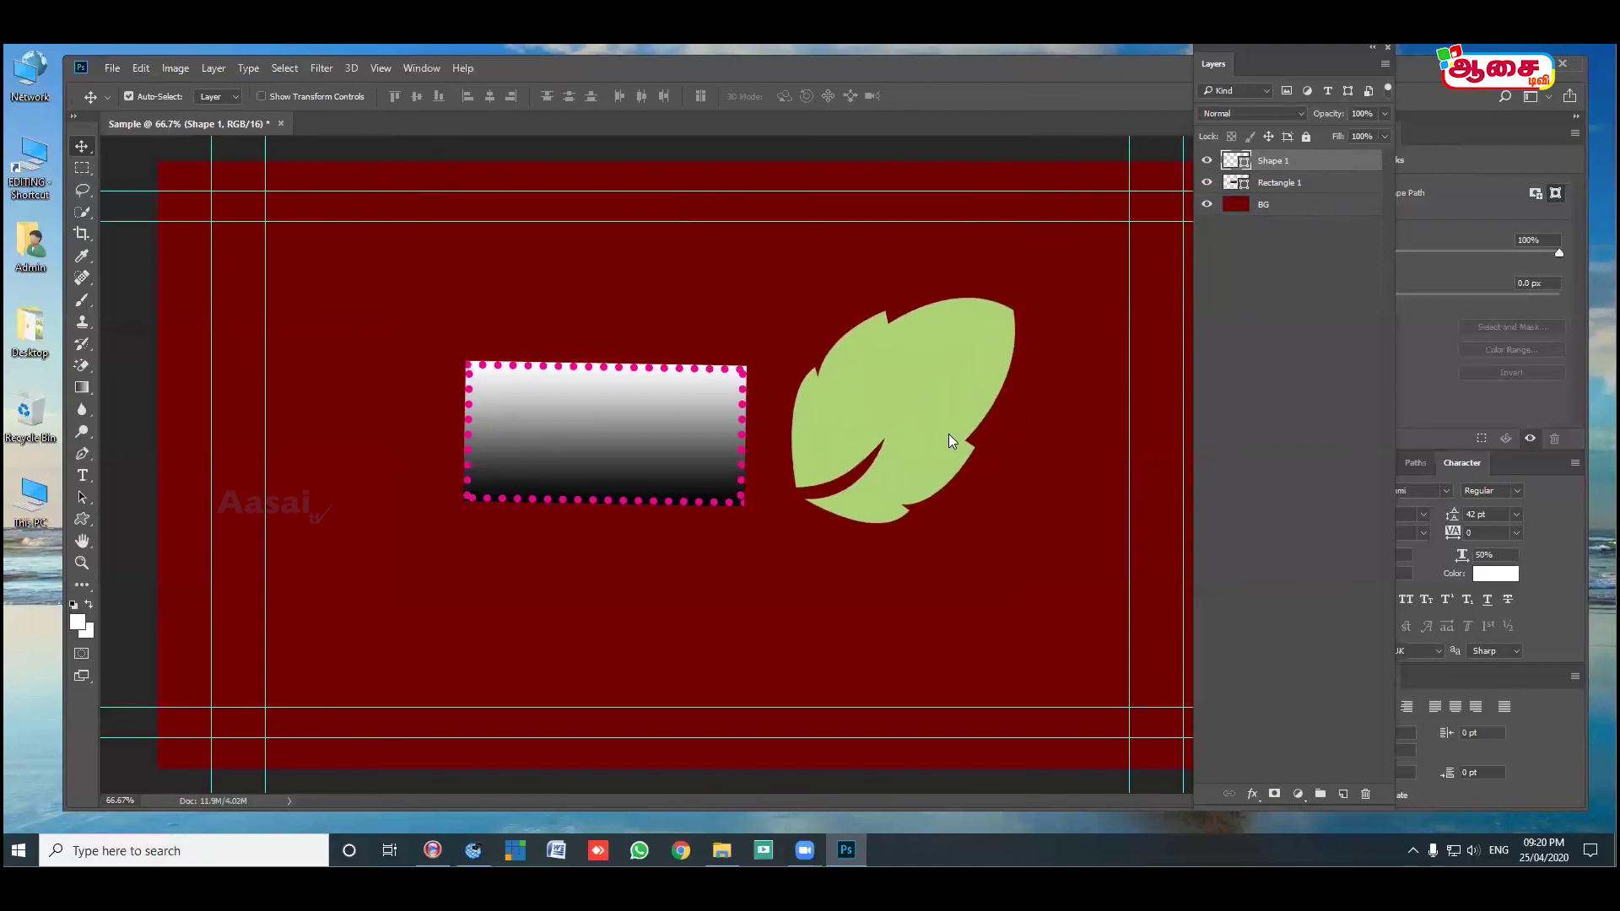
key("ctrl+t")
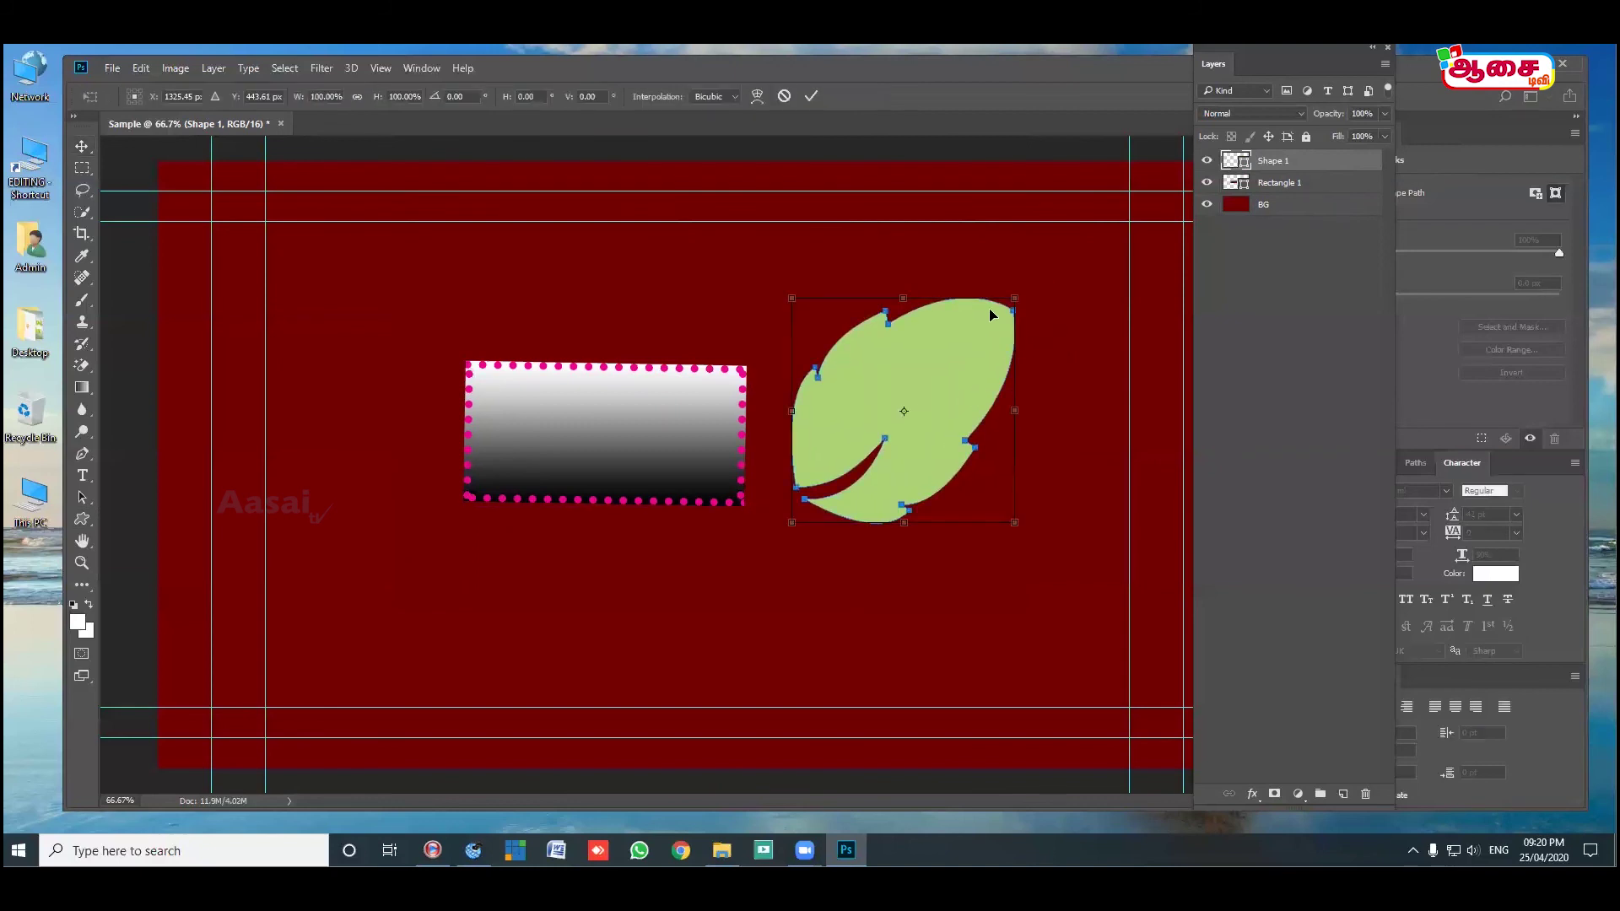
left_click_drag(1021, 293, 1057, 270)
key("Return")
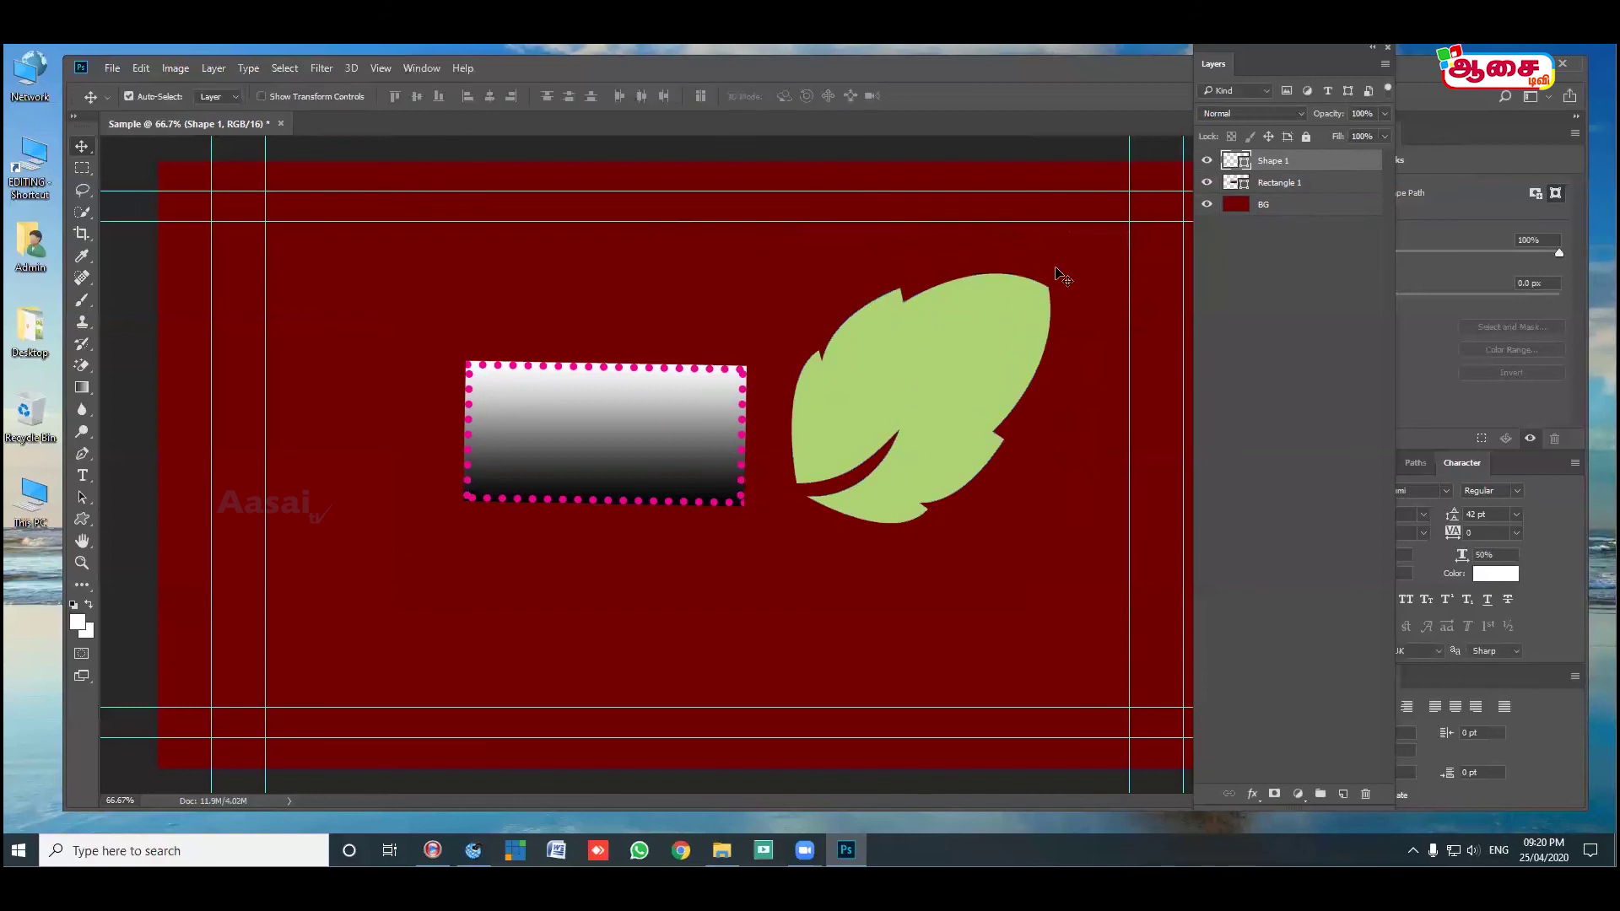
Scale the leaf to 50% width and height, then enlarge it to about 112%.
key("ctrl")
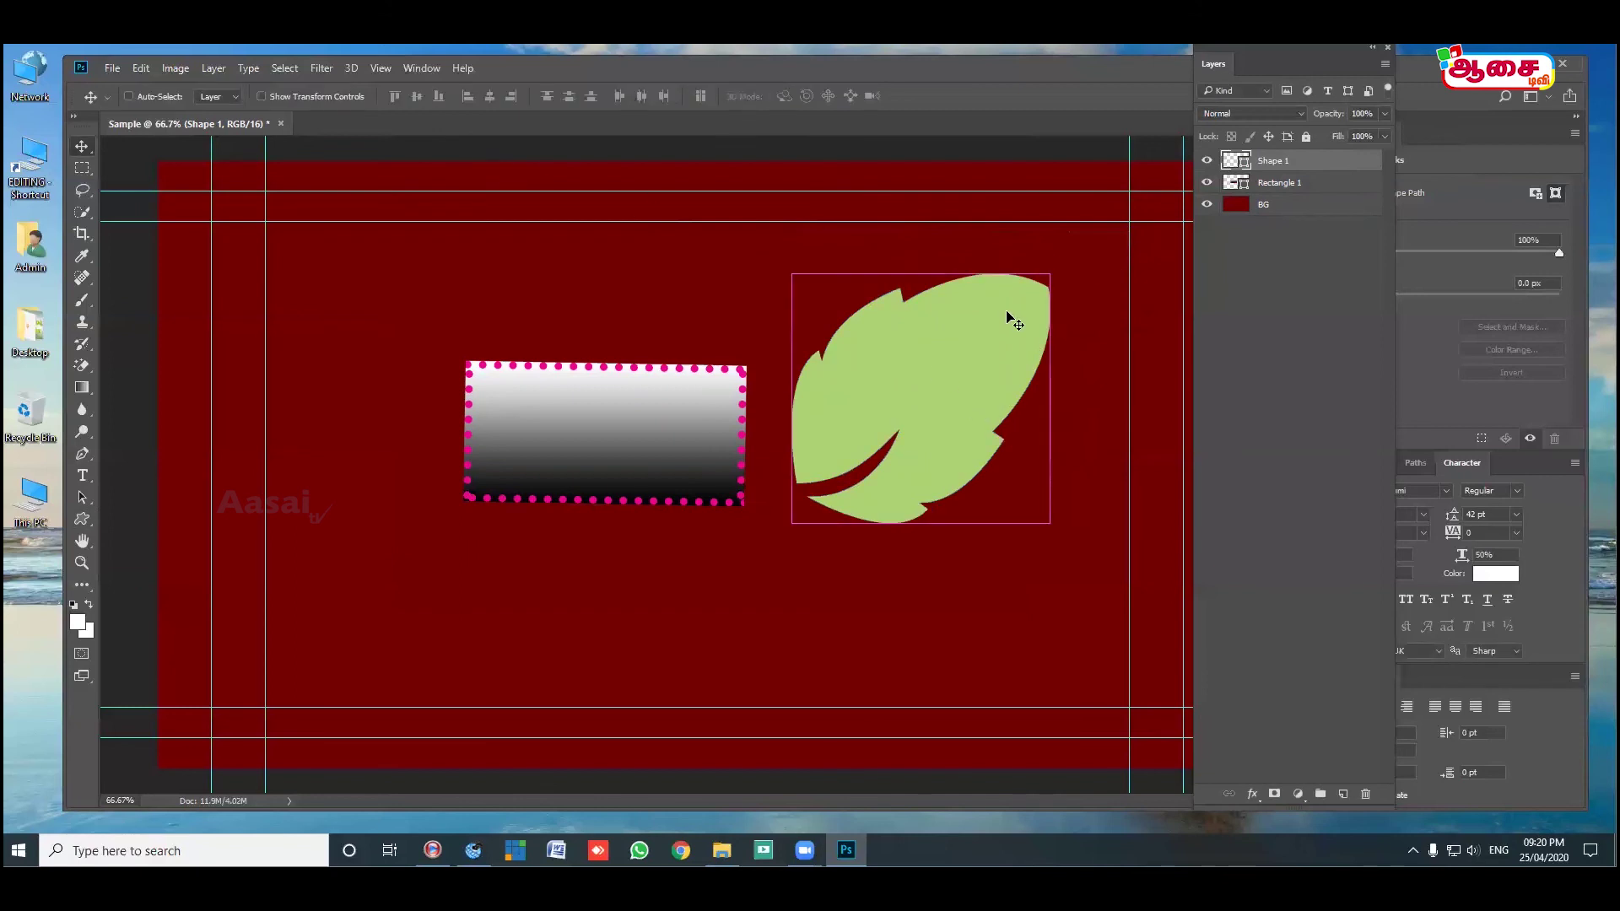
key("ctrl+t")
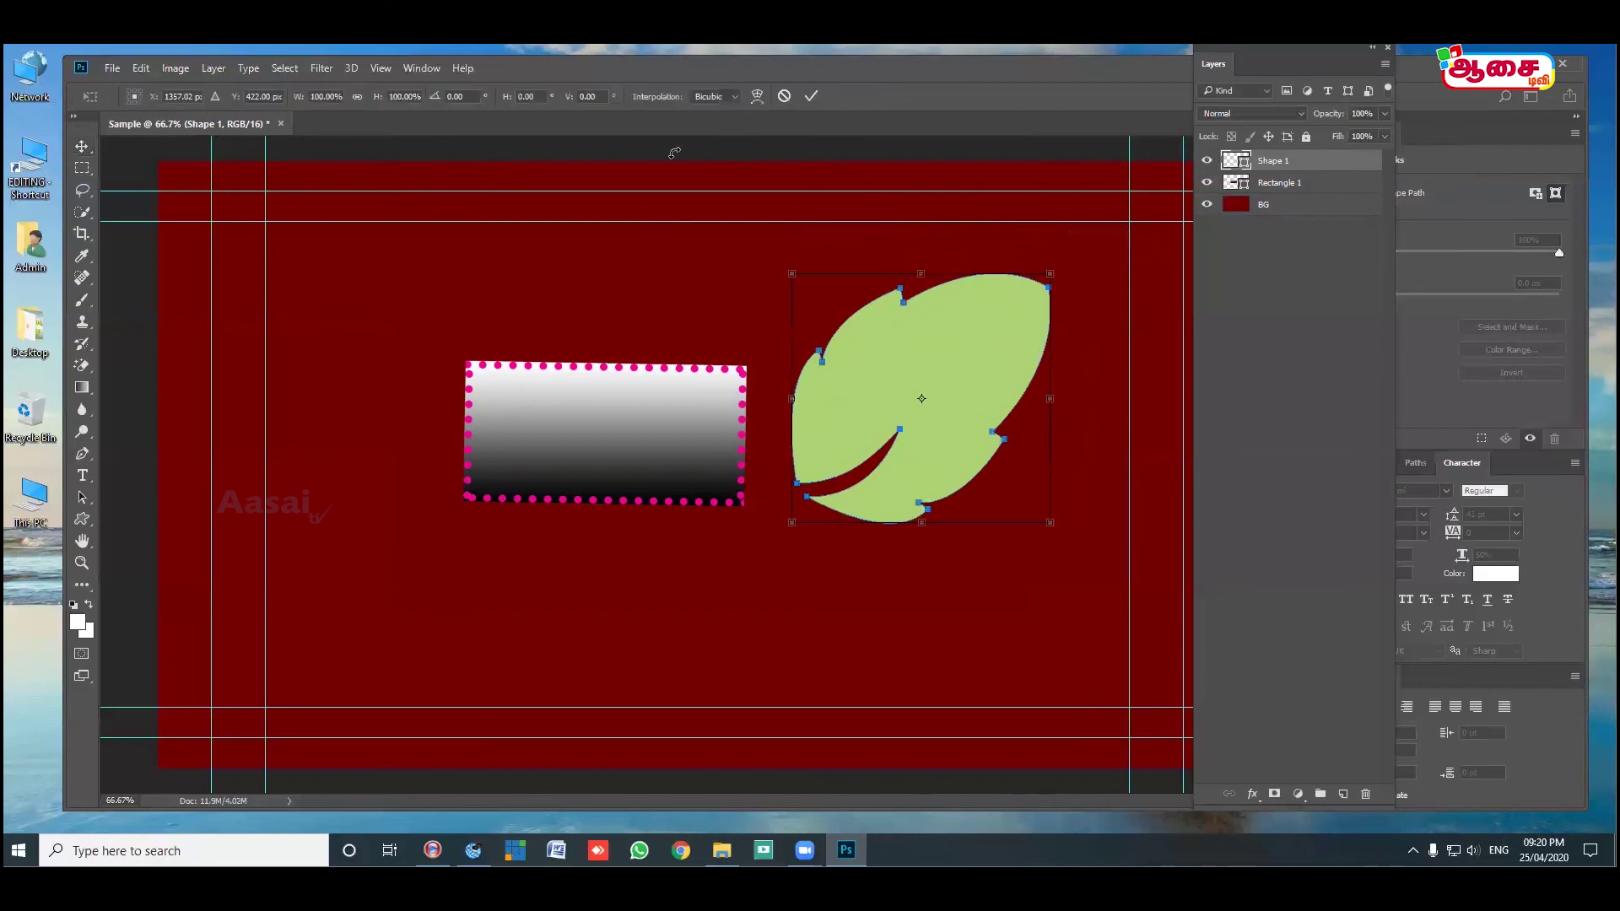
double_click(314, 97)
type("50")
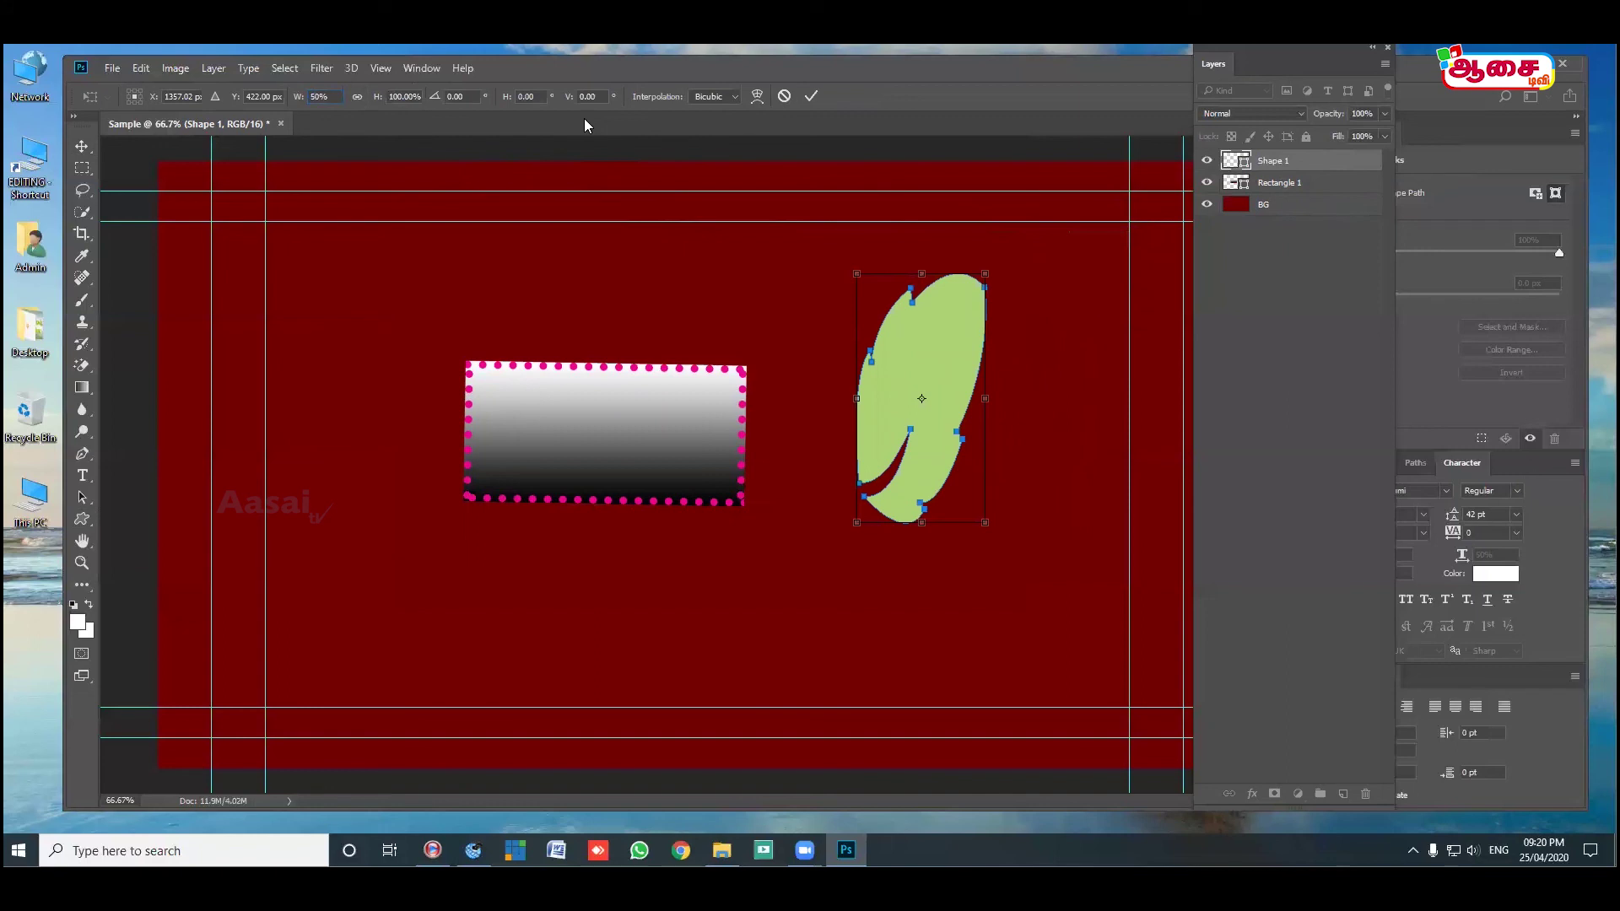
double_click(414, 97)
type("50")
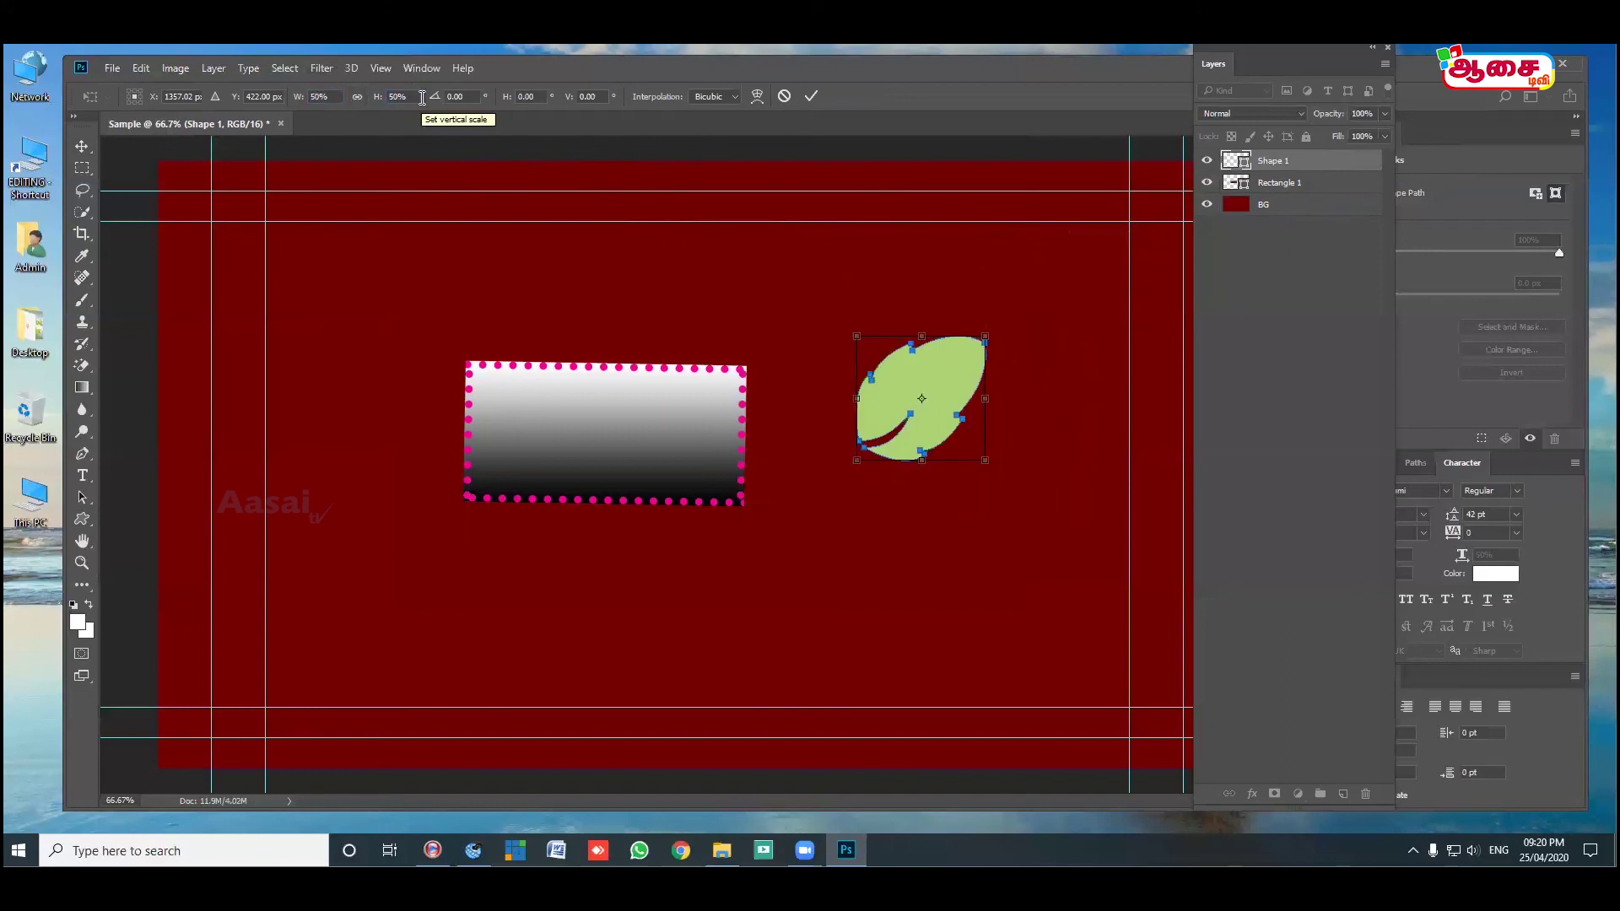
left_click_drag(910, 402, 857, 427)
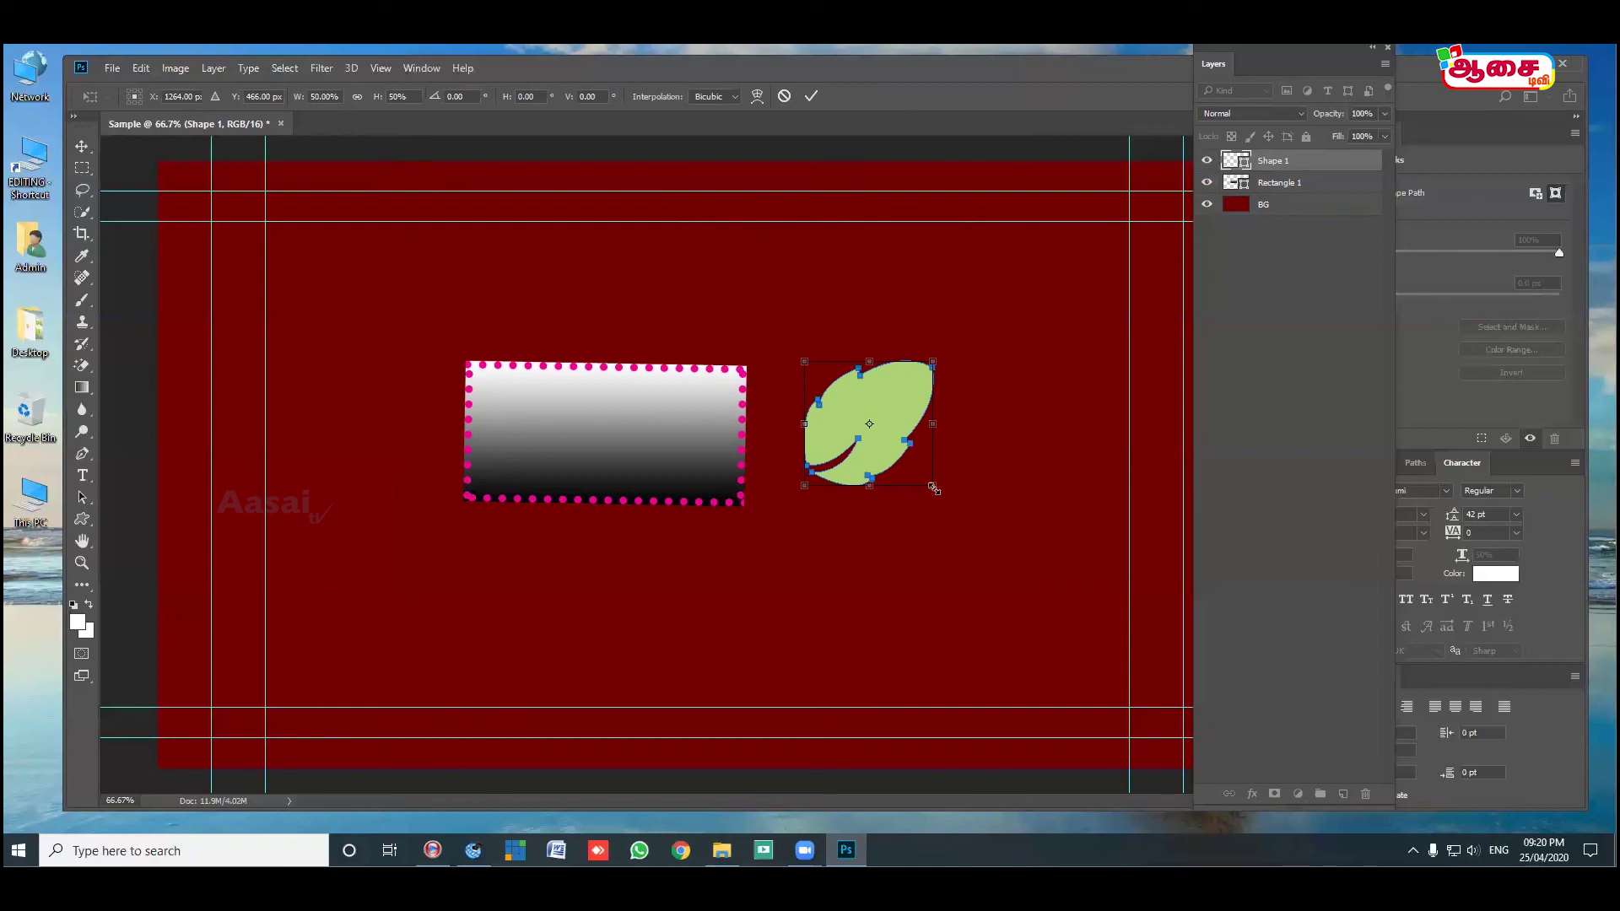
left_click_drag(932, 487, 1093, 644)
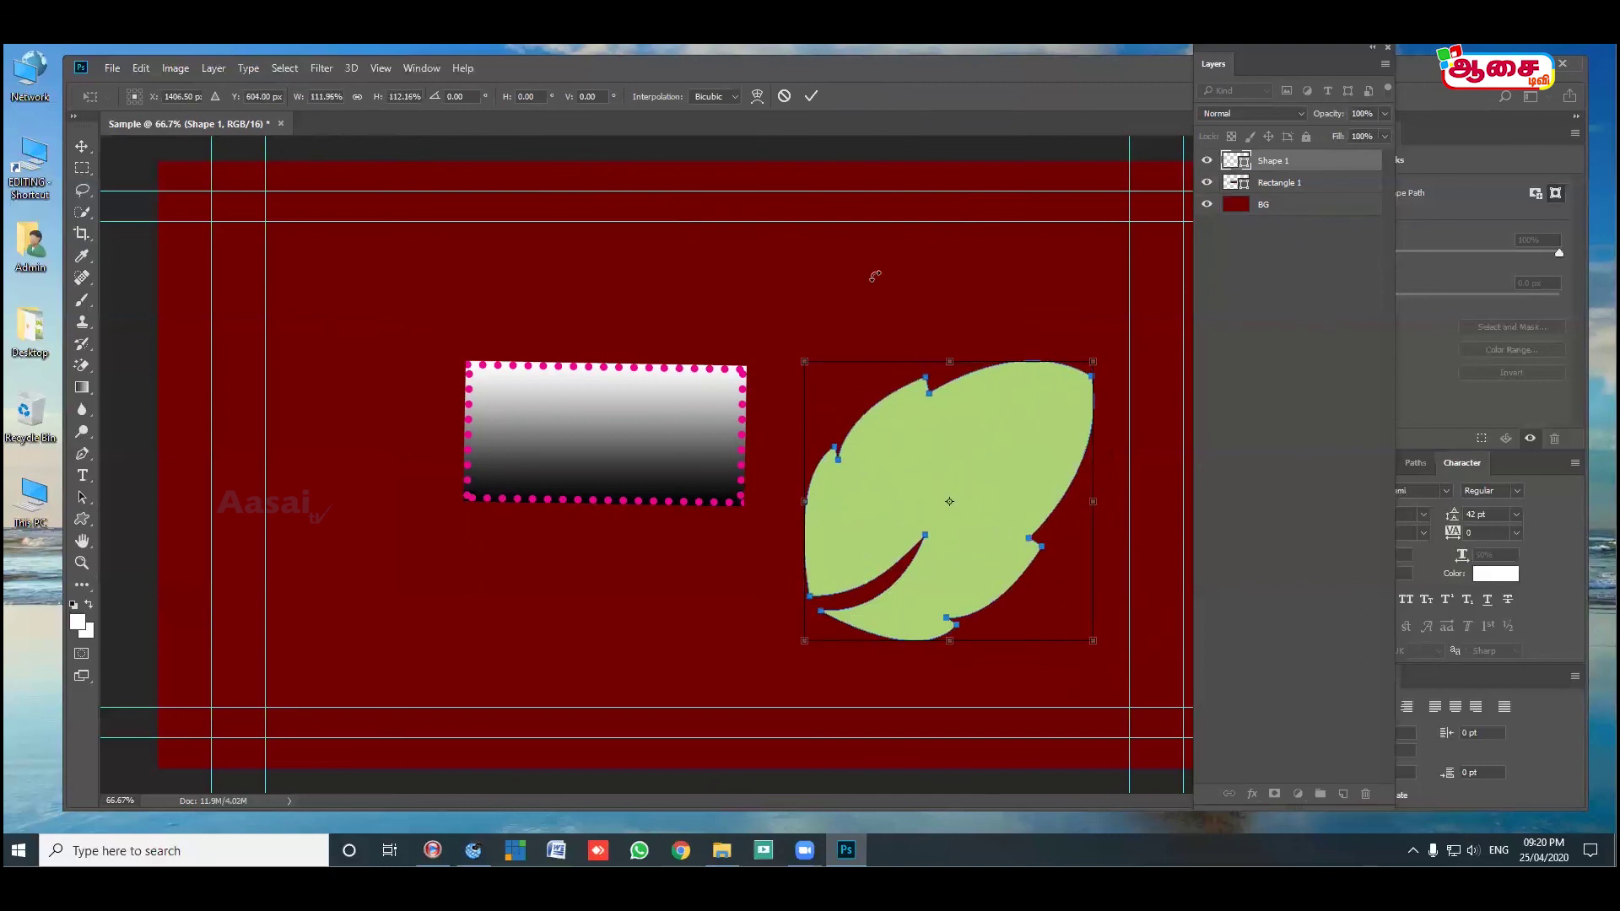
left_click(810, 96)
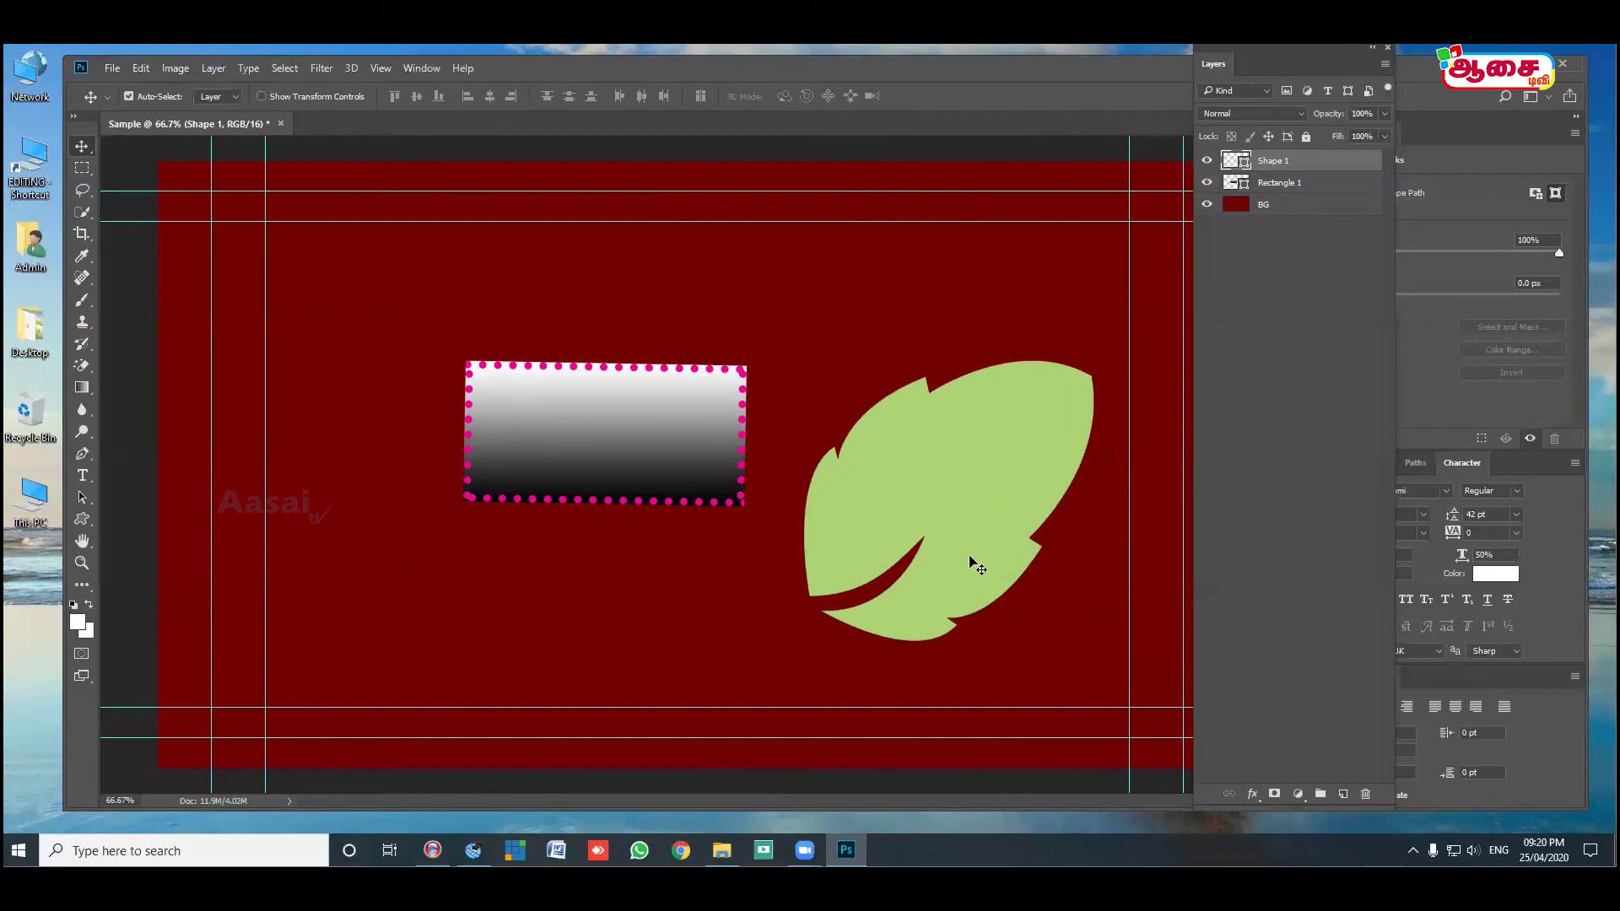
Settle the leaf lower right of the rectangle and place a duplicate on the left.
left_click_drag(980, 564, 970, 524)
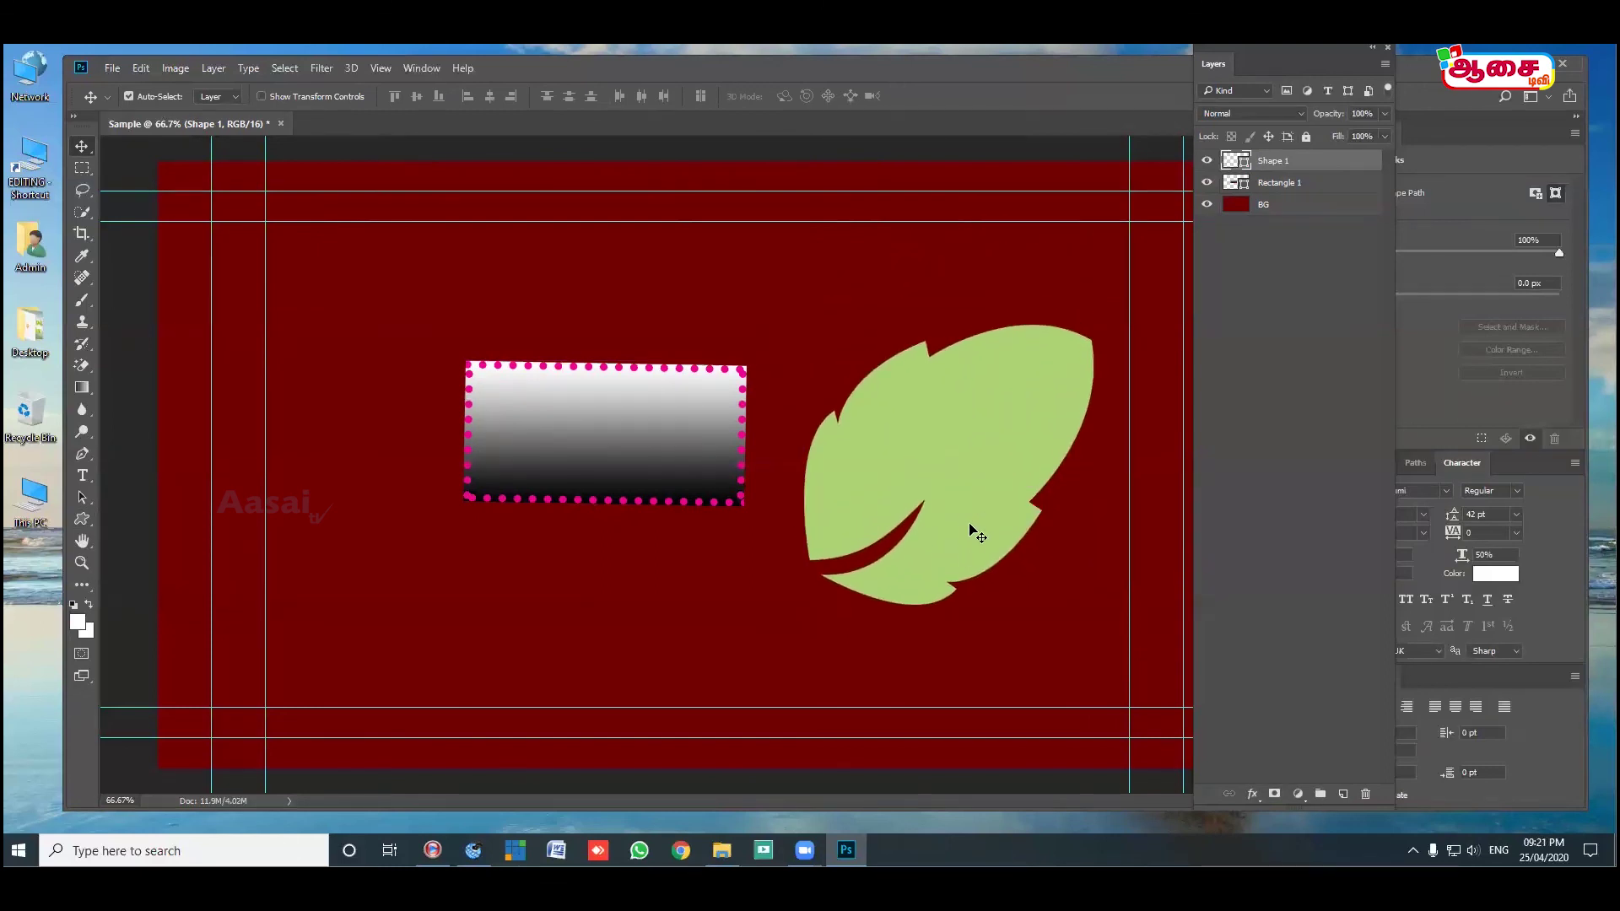
left_click_drag(977, 534, 916, 512)
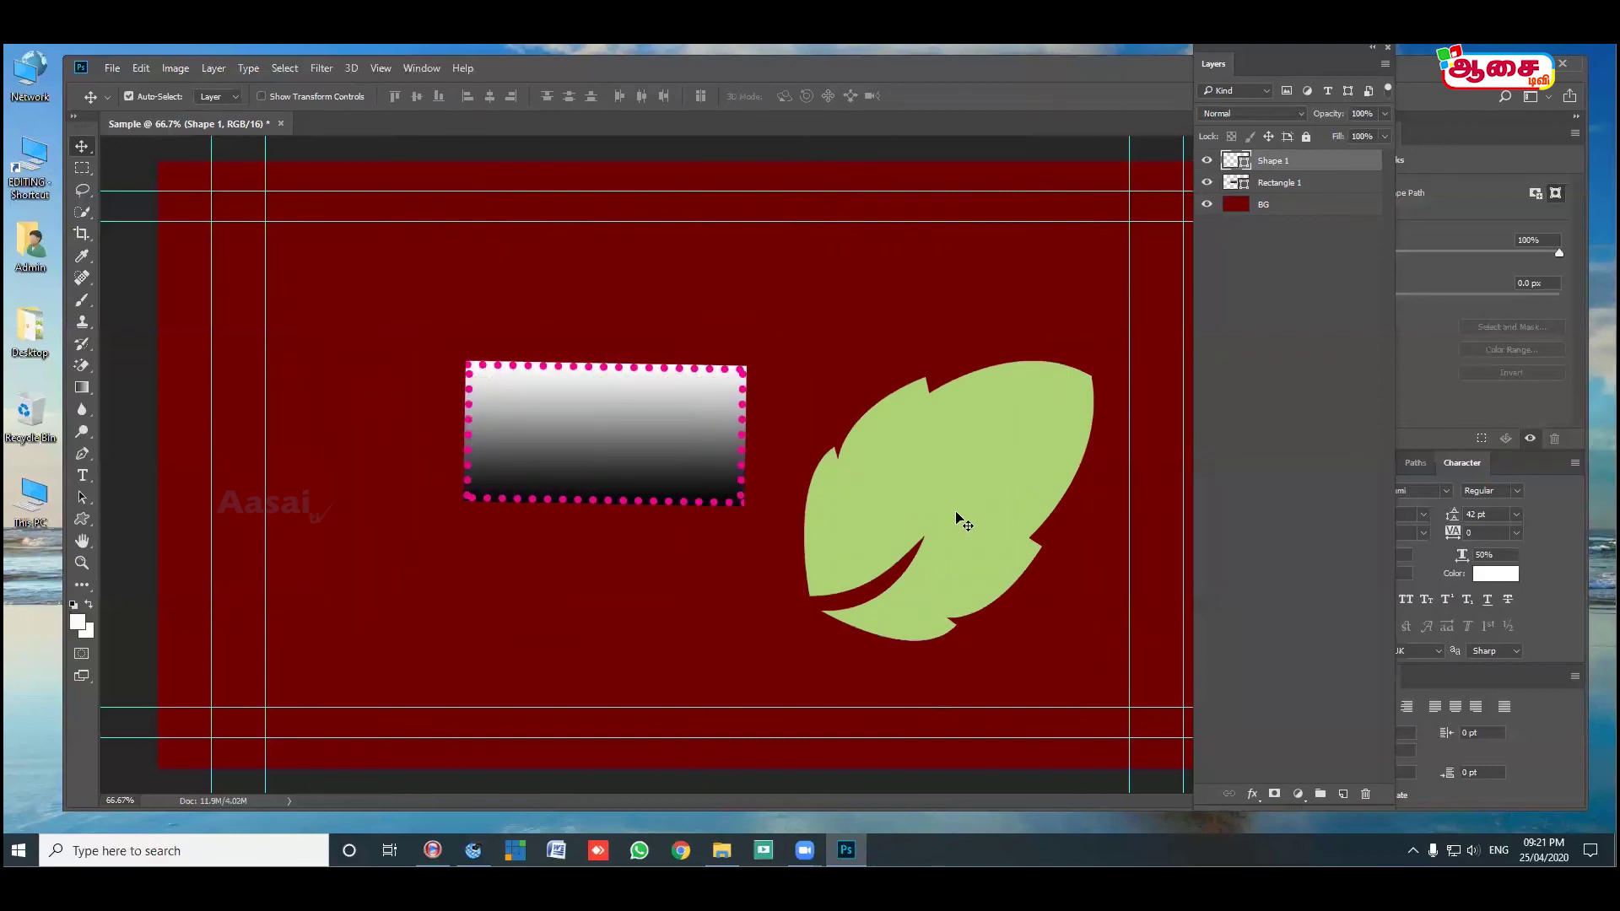
left_click_drag(981, 524, 819, 569)
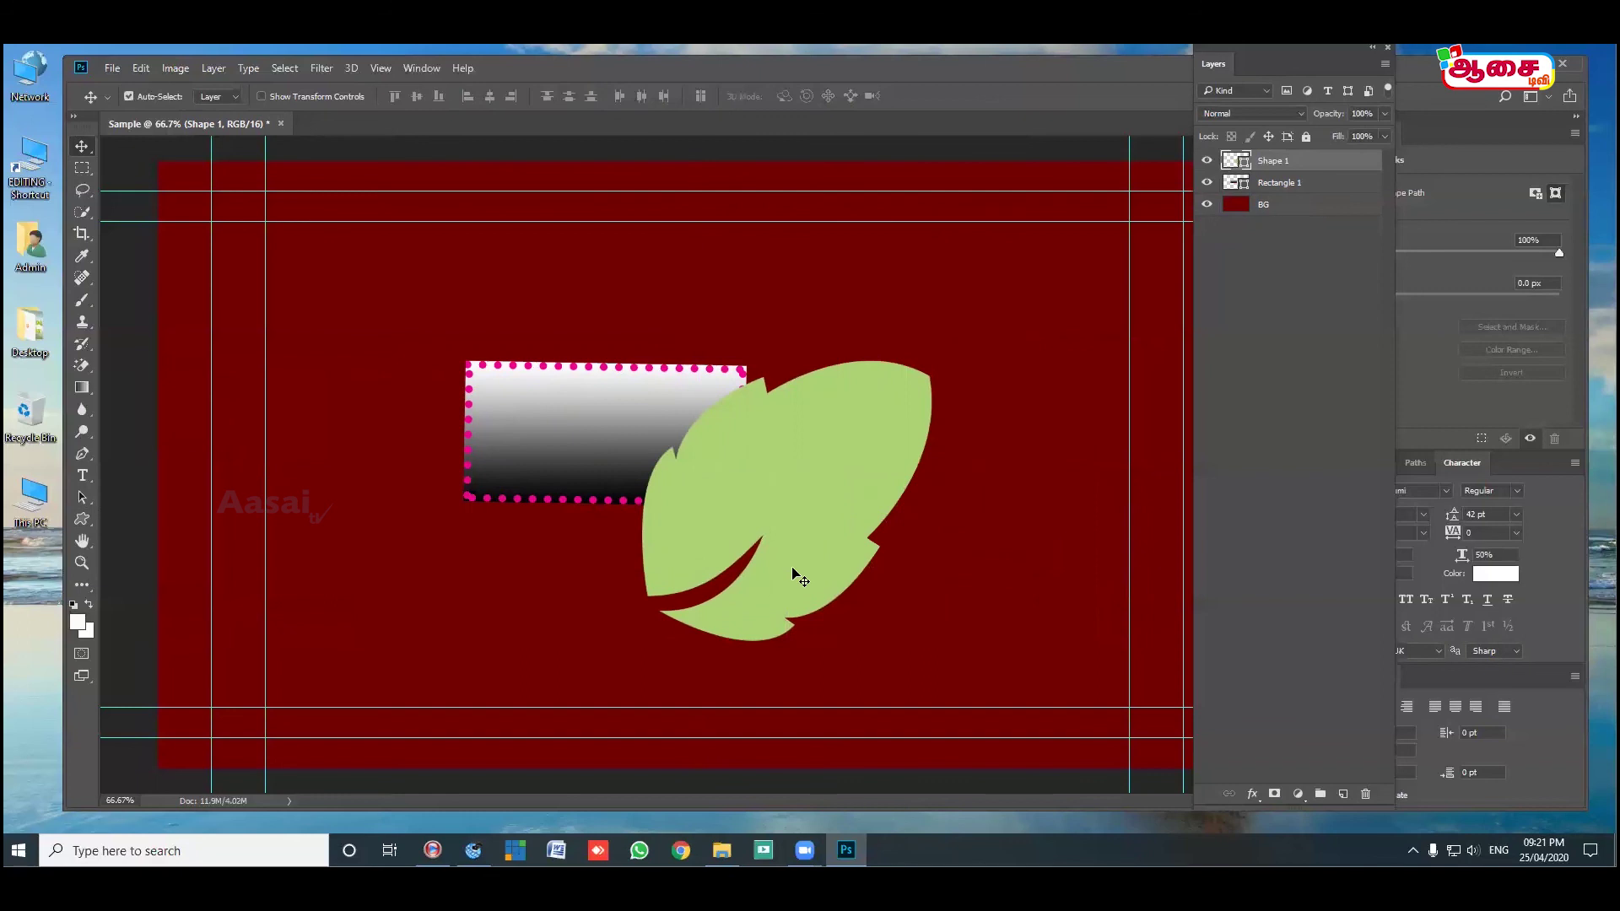
mouse_move(800, 578)
left_mouse_down()
mouse_move(803, 368)
mouse_move(801, 625)
mouse_move(798, 379)
mouse_move(797, 611)
left_mouse_up()
left_click_drag(841, 561, 1001, 565)
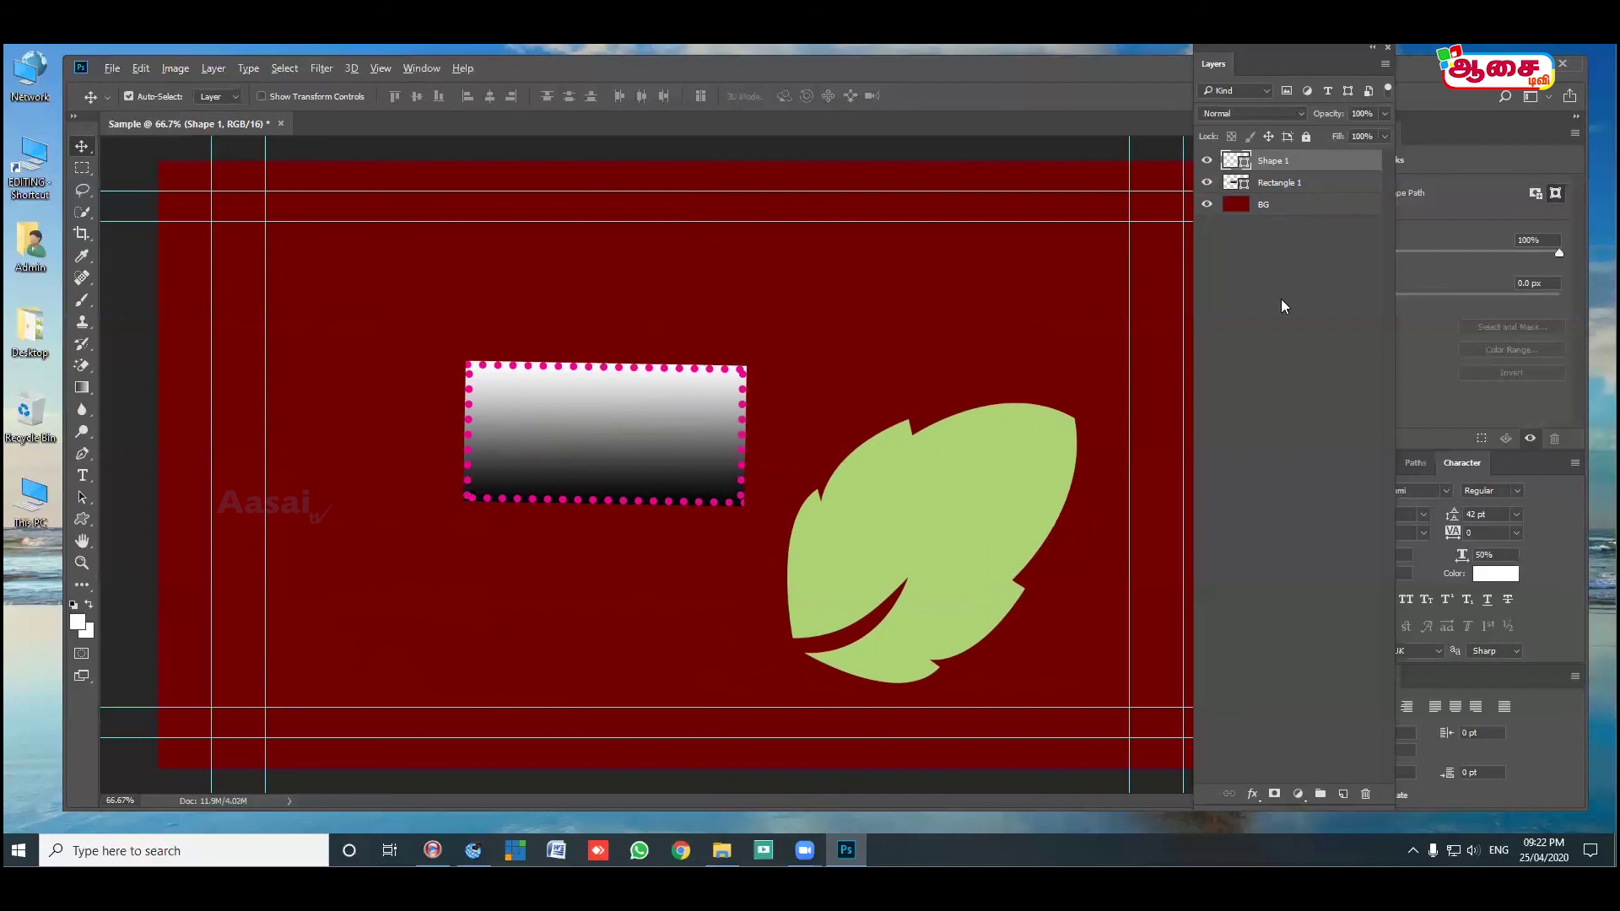
left_click_drag(964, 520, 454, 528)
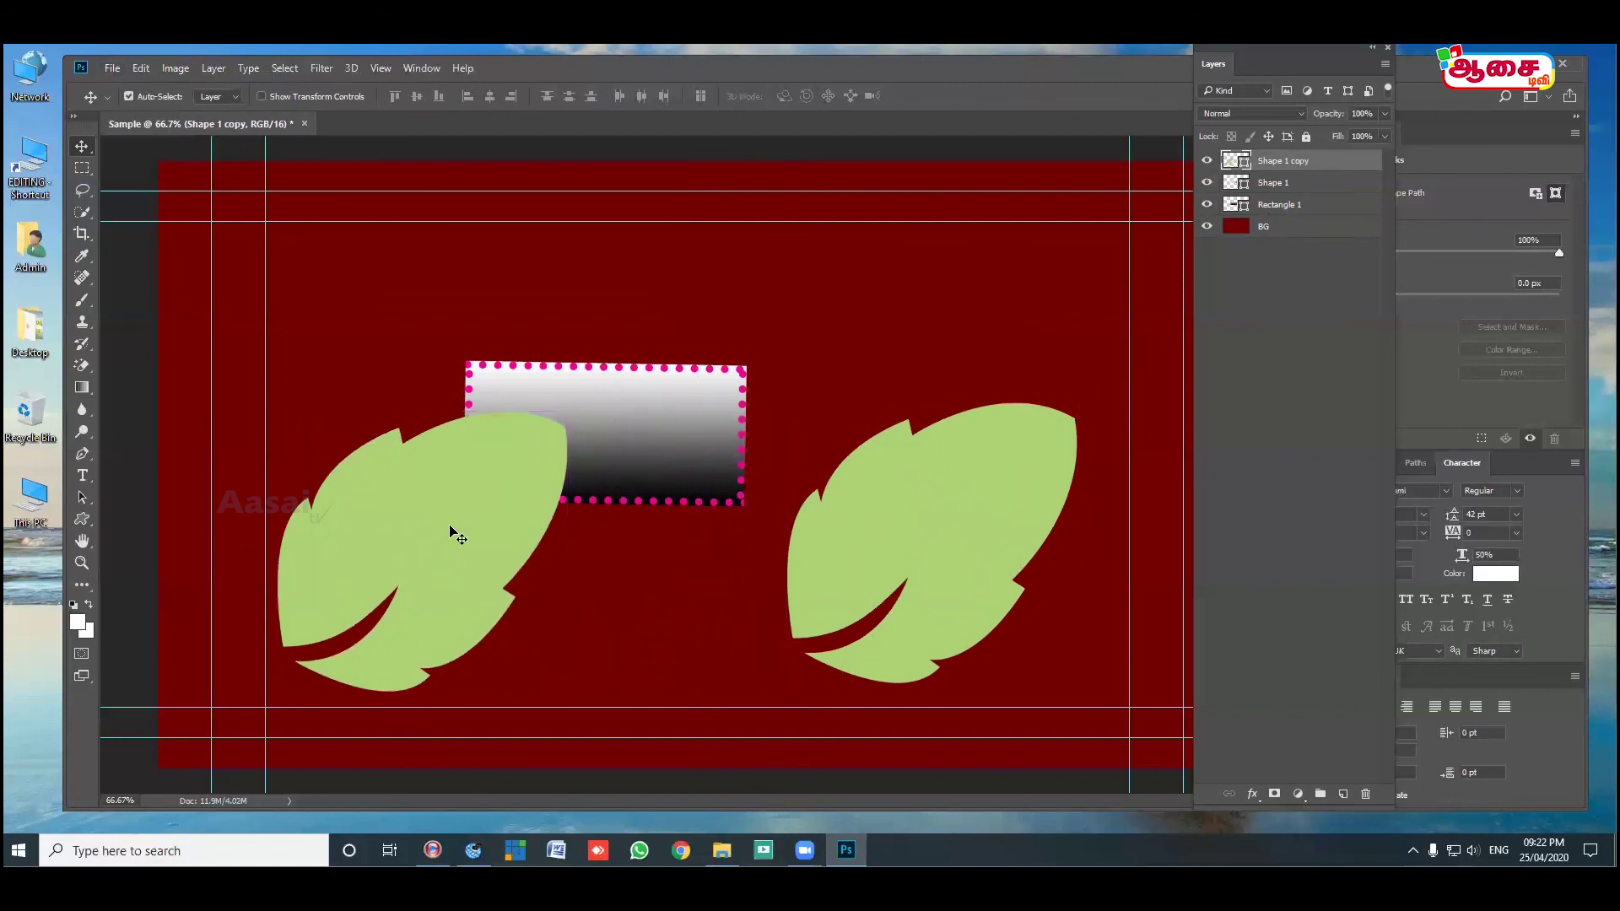